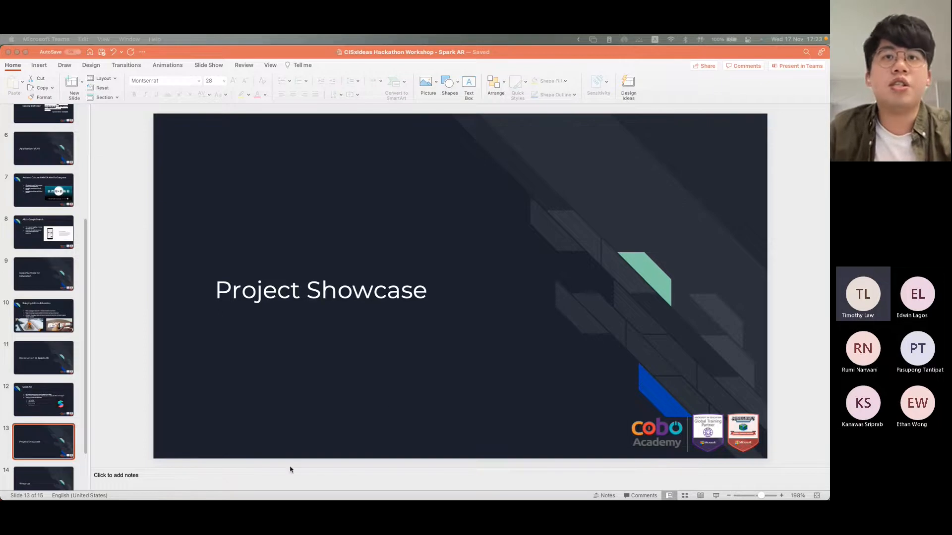
Step: Launch Spark AR Studio and create a blank project
key(super+space)
text(spark)
key(Return)
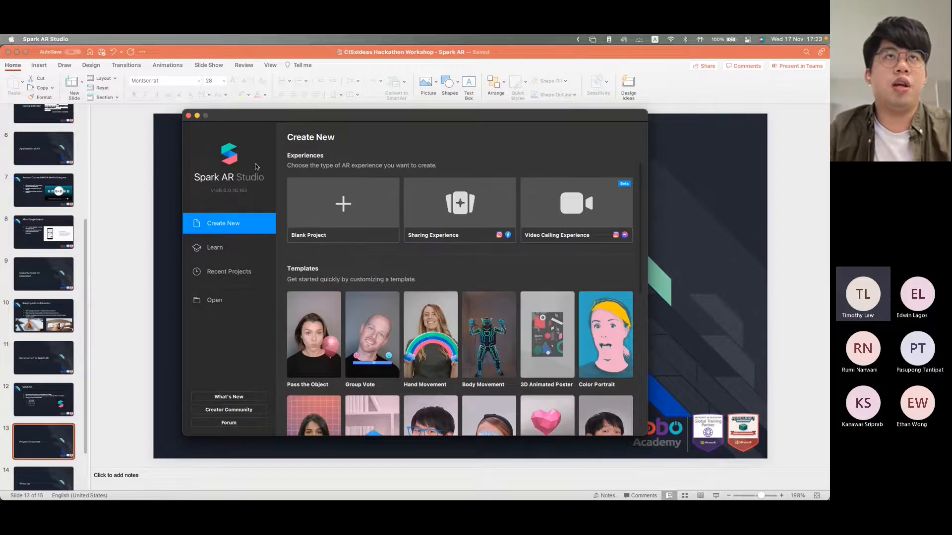
click(346, 217)
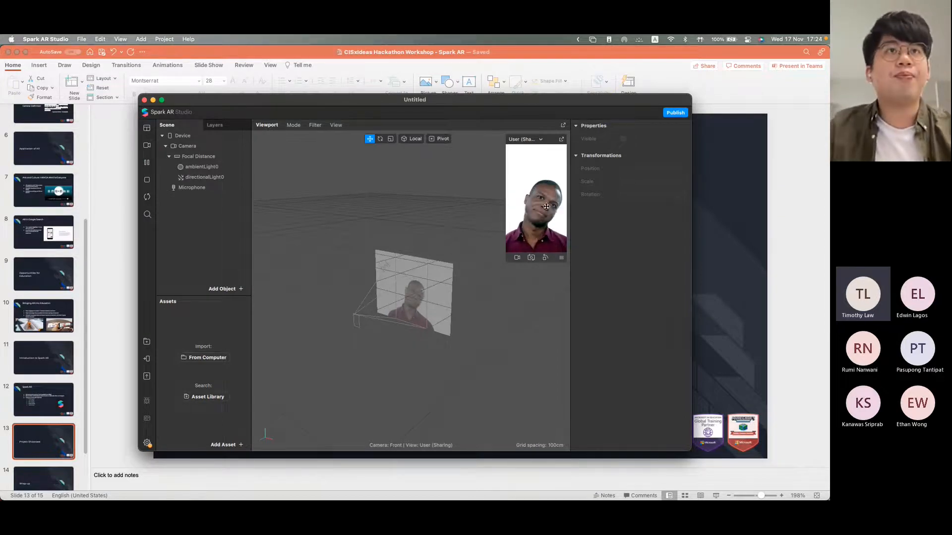
Step: Clear the PowerPoint and browser windows from behind the Spark AR project, fill the screen with it, and widen its Scene and Assets area
drag(421, 99, 432, 35)
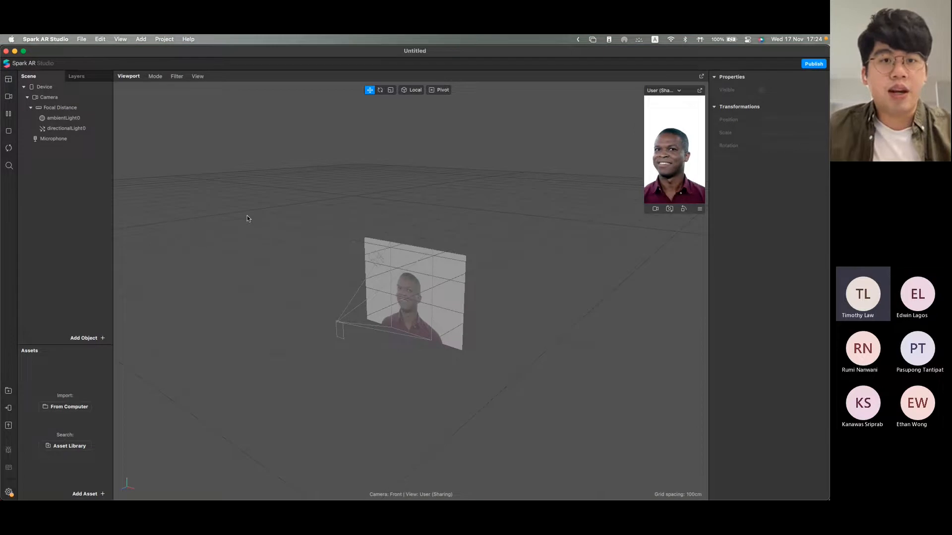
drag(205, 49, 334, 64)
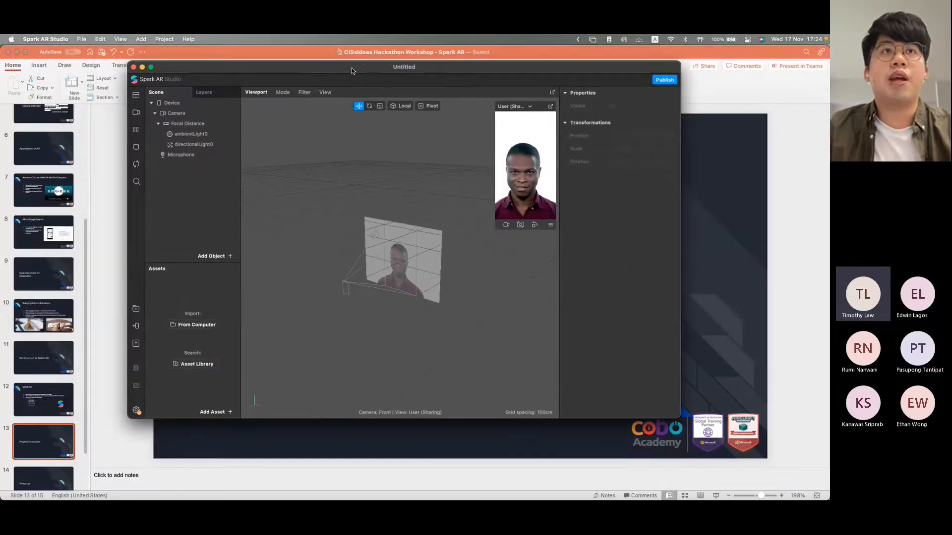
click(16, 53)
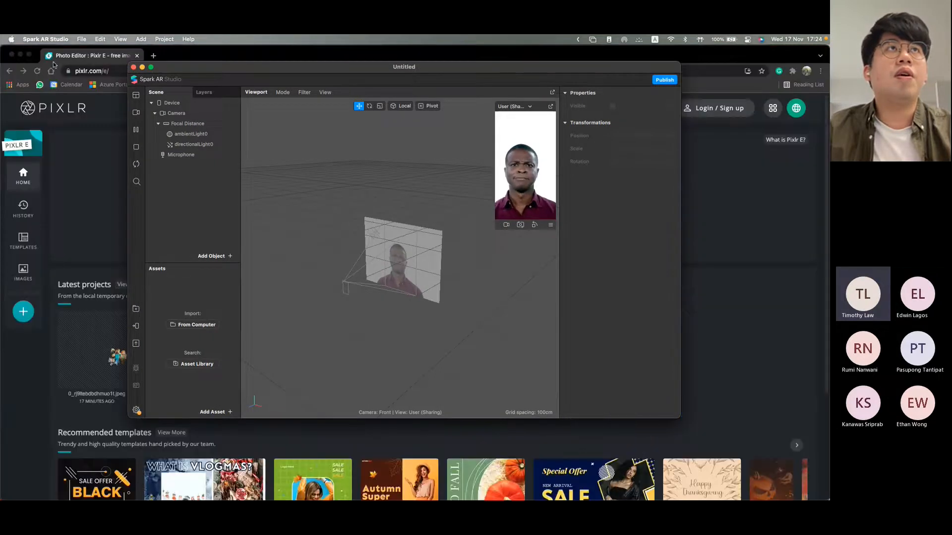
click(20, 56)
drag(206, 67, 206, 34)
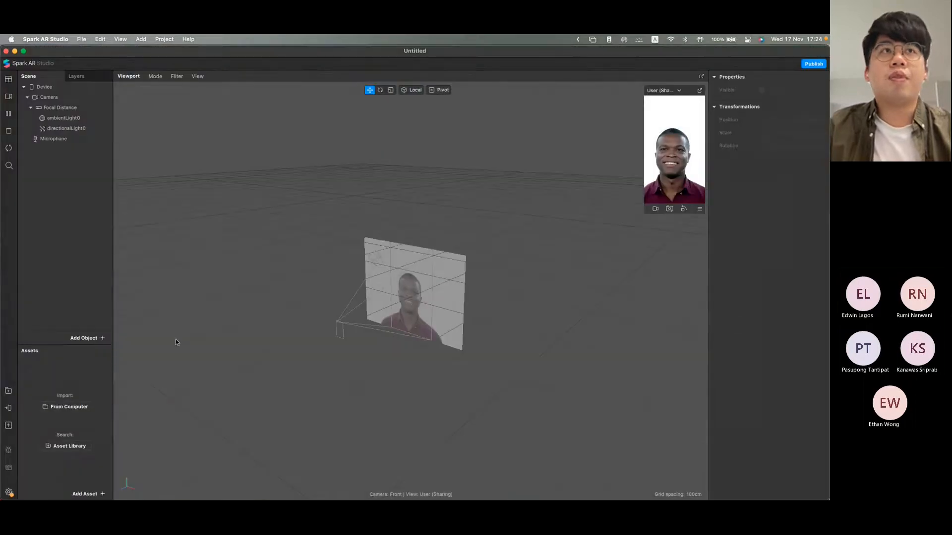
drag(113, 286, 158, 289)
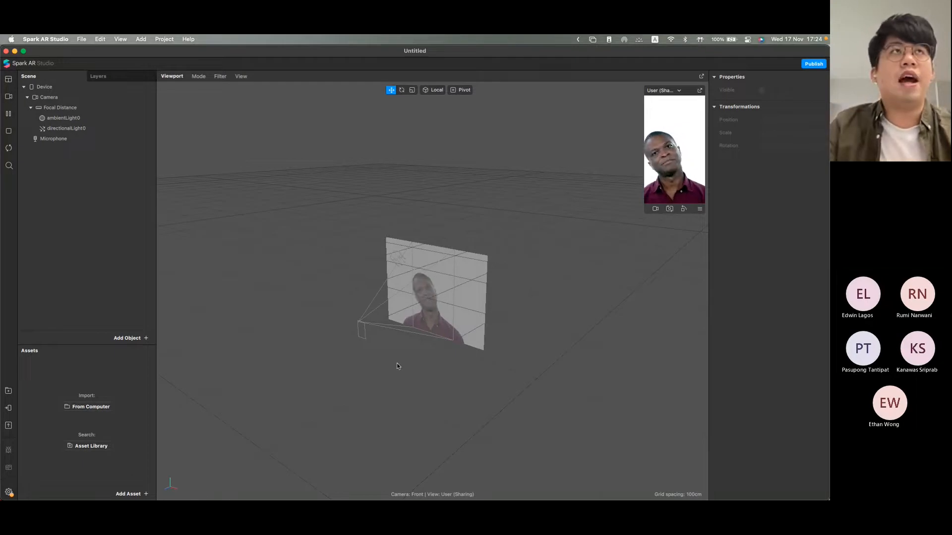
Step: Switch to Pixlr E in Chrome, preview the face template 0_RJ9LTebdbDHmUo1t.jpeg in the Face Mask folder, and open it for editing
mouse_move(382, 499)
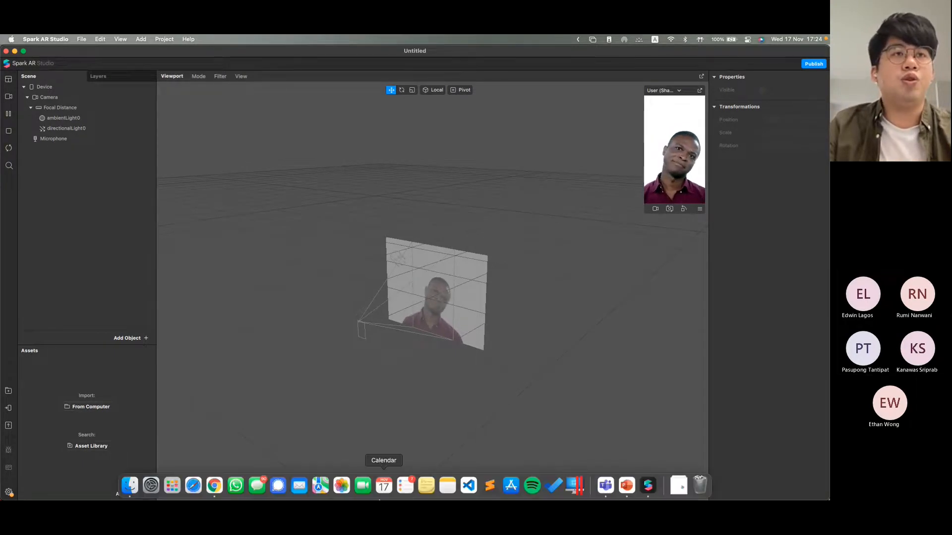
click(214, 486)
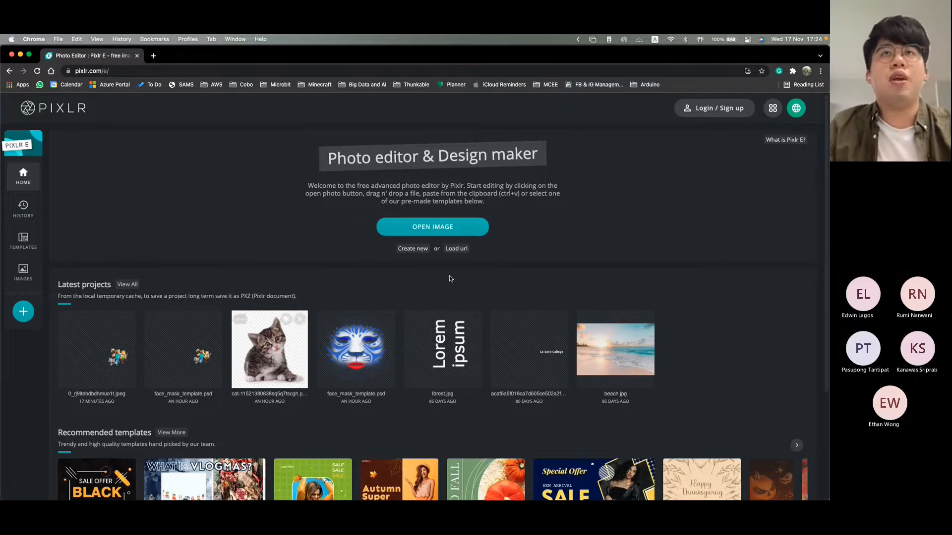
click(435, 229)
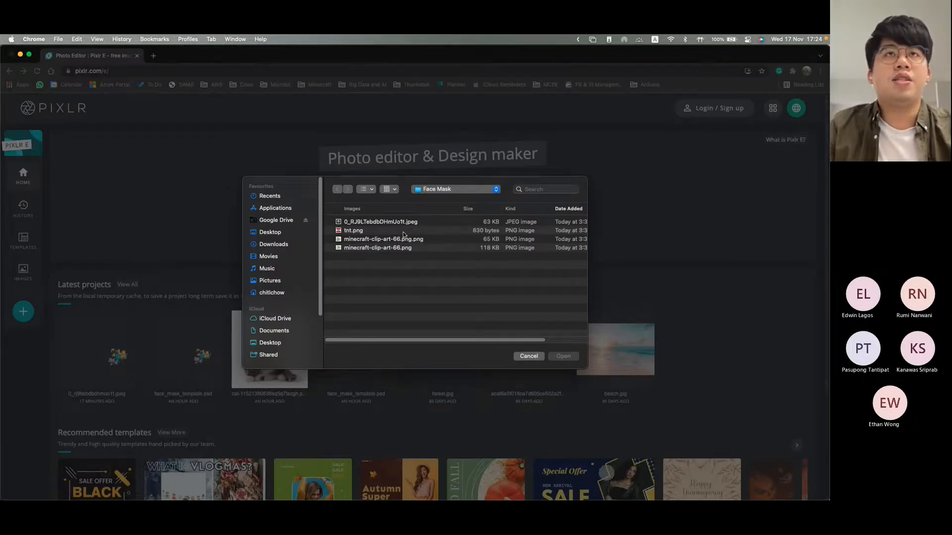
click(371, 224)
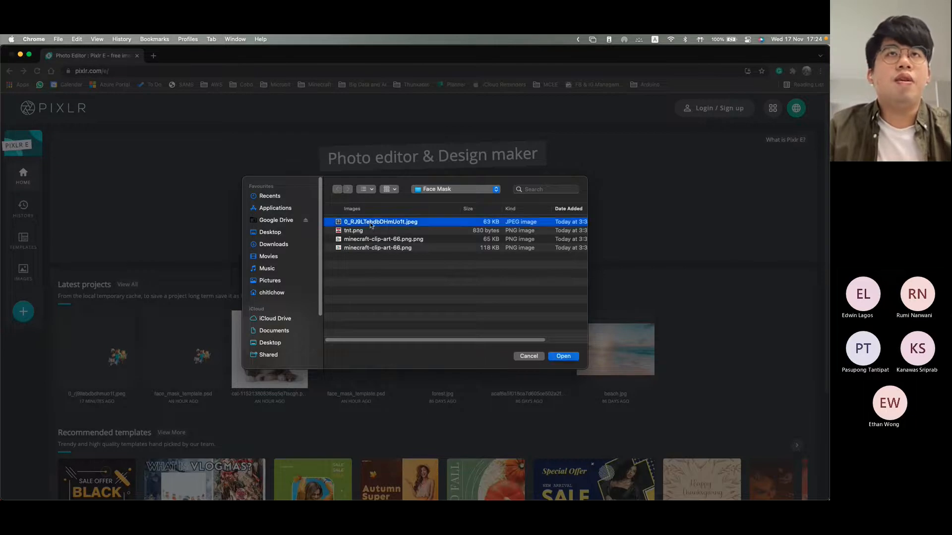
key(space)
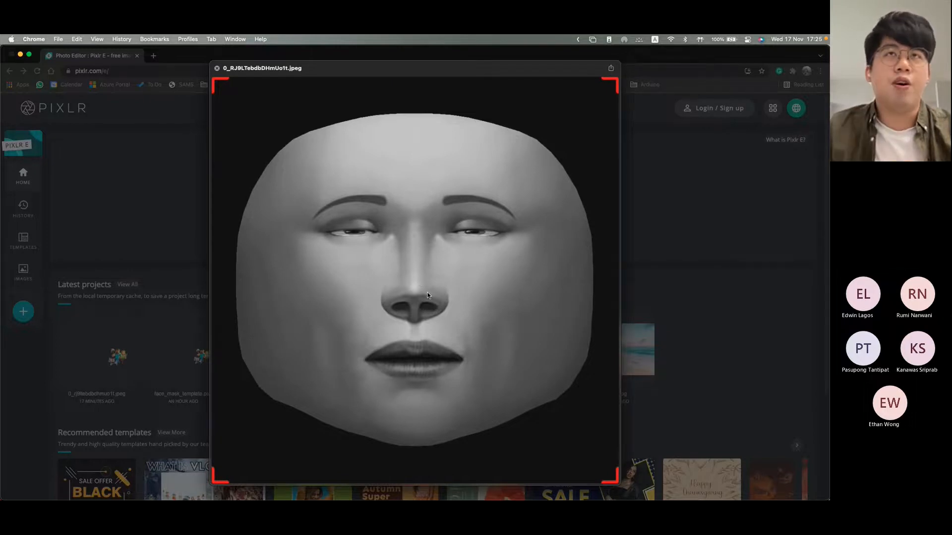
key(space)
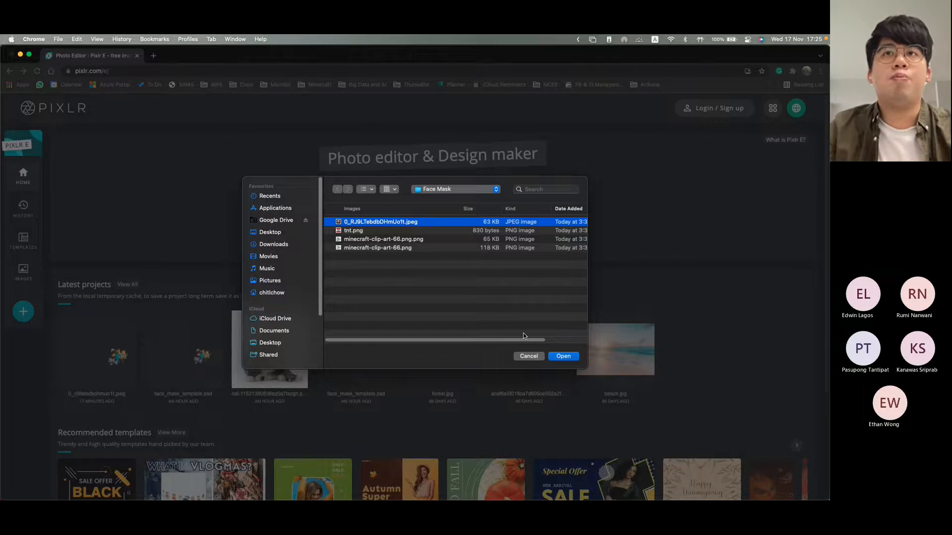
click(558, 357)
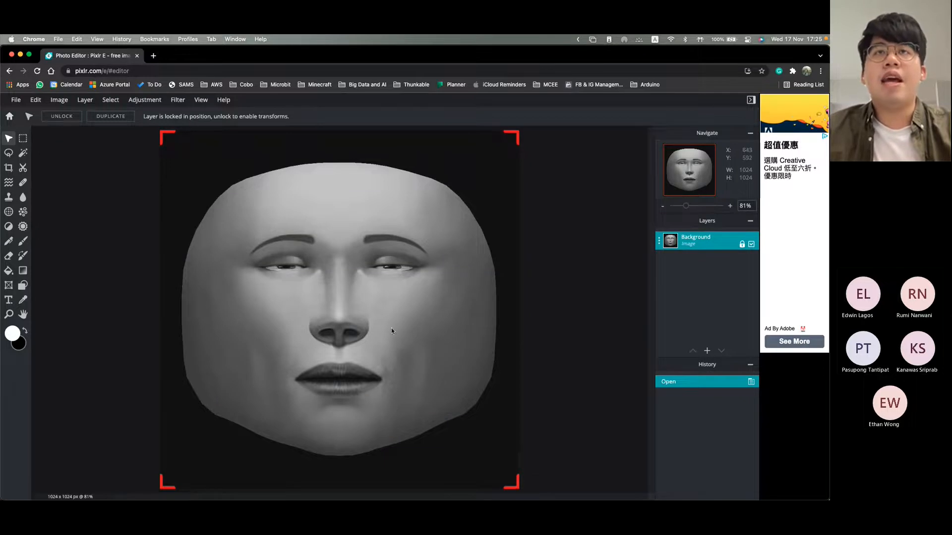
Step: Switch to Finder and open the Face Mask folder inside Spark AR Assets on the Desktop
key(ctrl+Up)
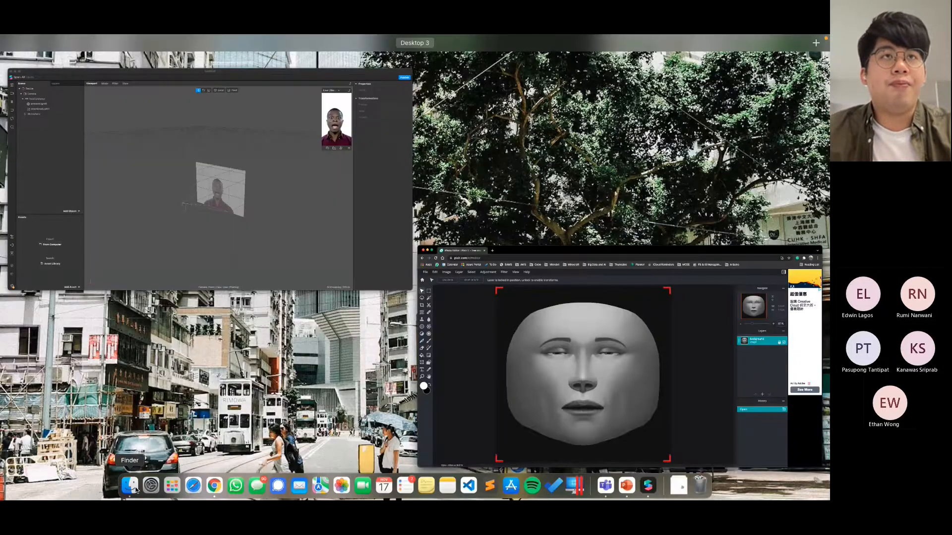
click(132, 487)
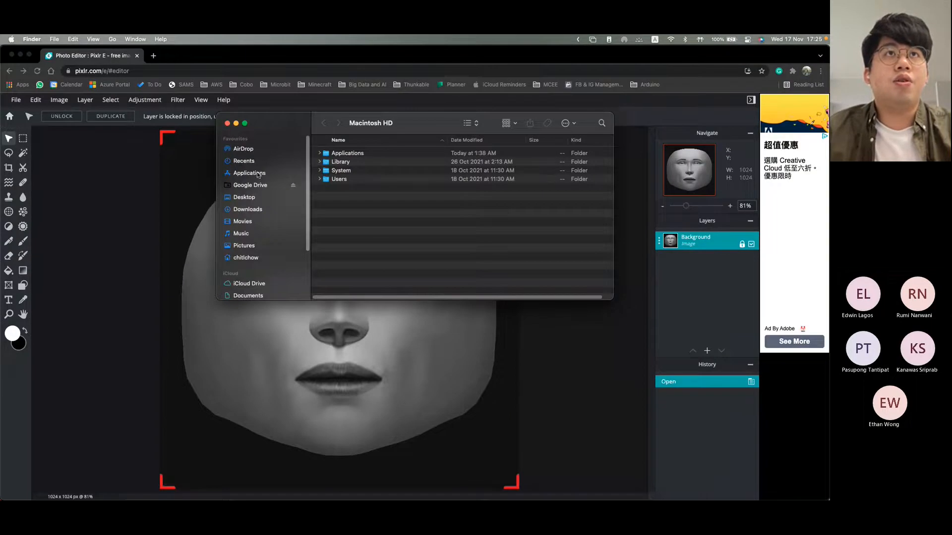
click(263, 205)
click(263, 198)
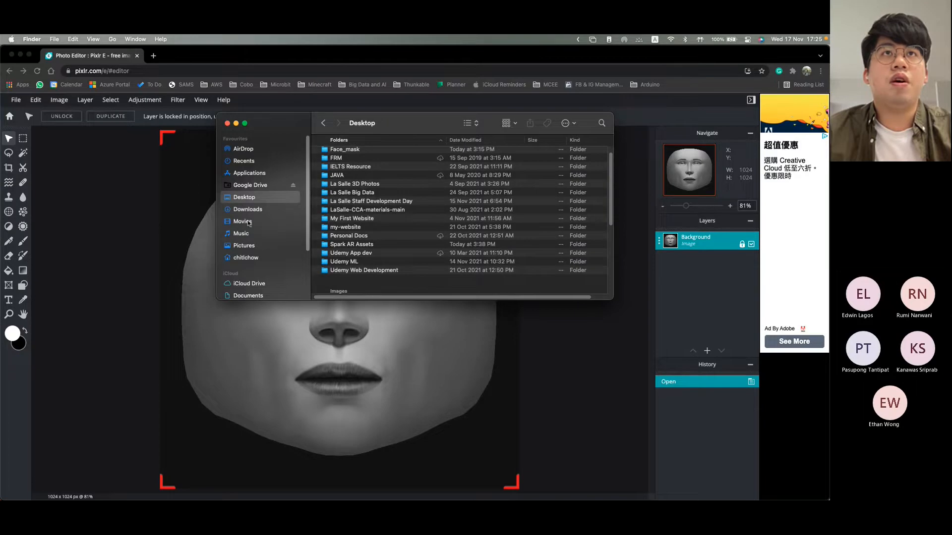
double_click(360, 245)
double_click(356, 154)
Step: Preview minecraft-clip-art-66.png and add it to the current Pixlr face document as a layer
click(357, 174)
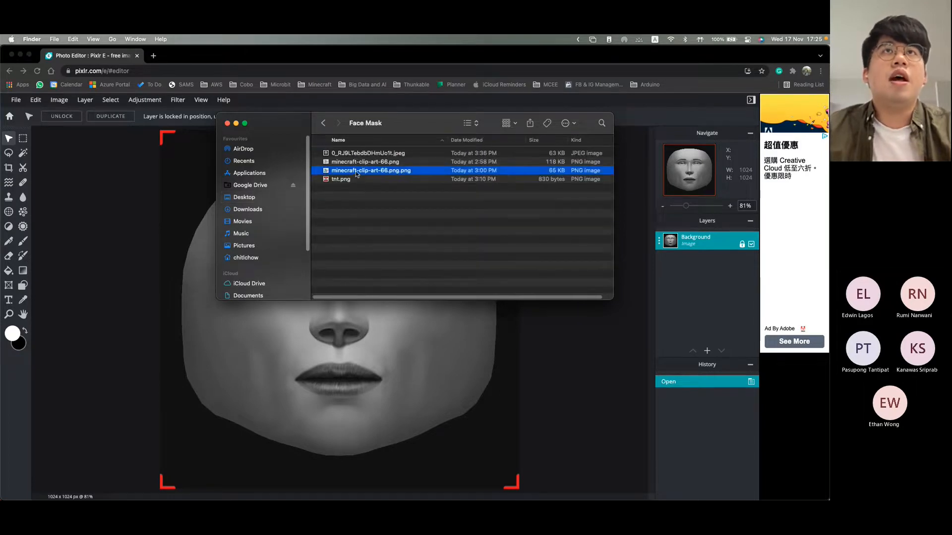
click(365, 165)
key(space)
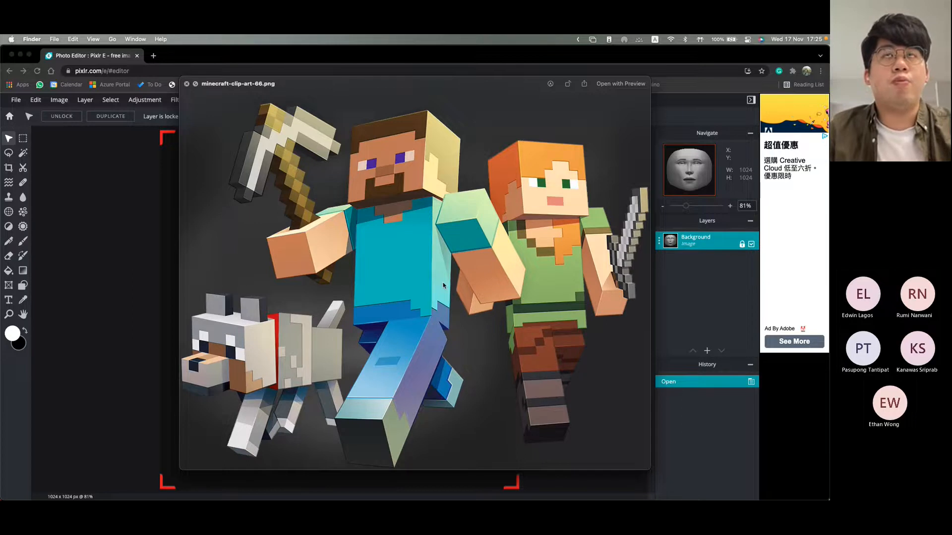
key(space)
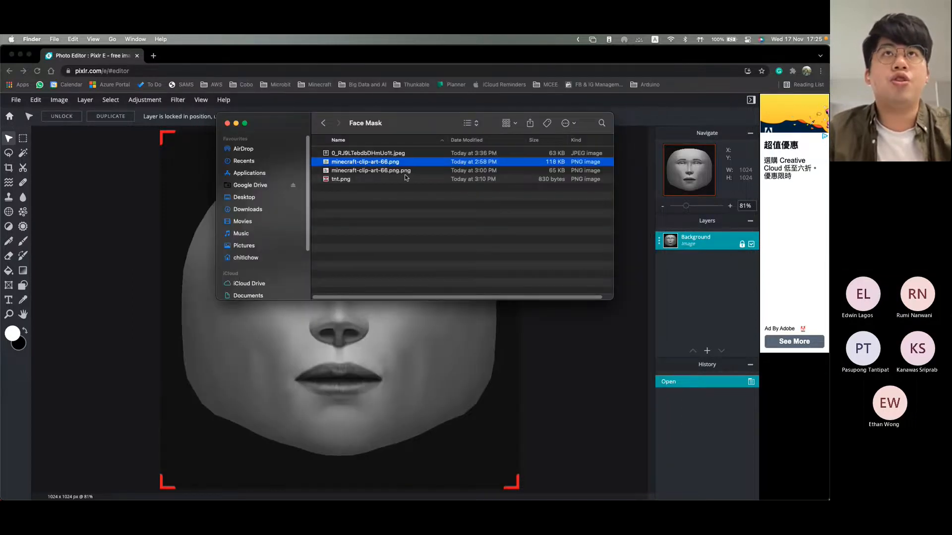
drag(411, 162, 371, 353)
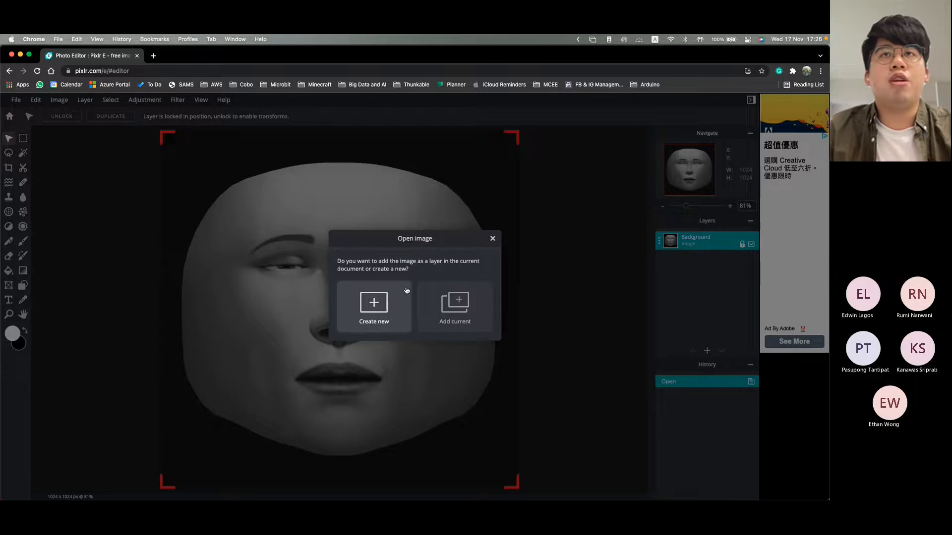
click(463, 317)
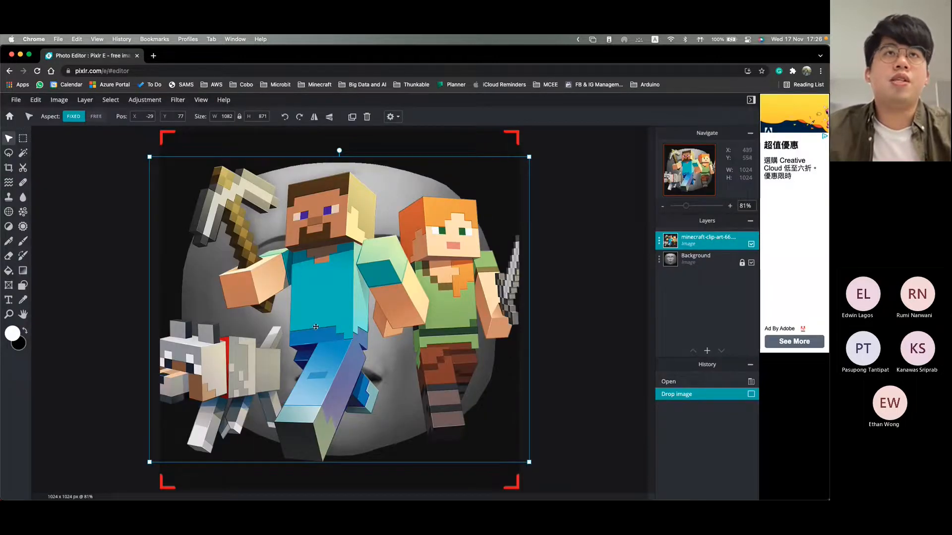
Step: Scale the Minecraft clip art down to about 237 by 191 px and place it on the cheek beside the mouth
drag(150, 156, 408, 356)
click(496, 448)
click(483, 433)
drag(483, 434, 444, 354)
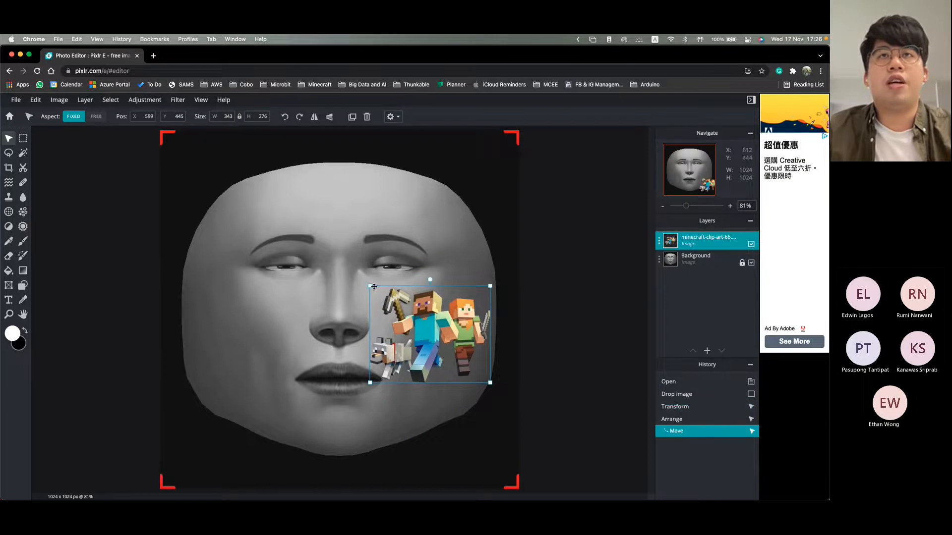
drag(370, 286, 450, 326)
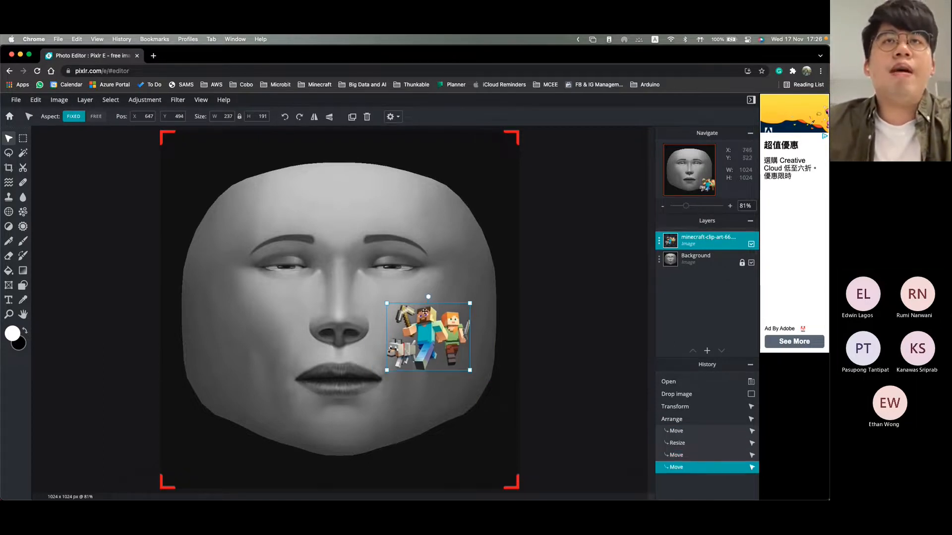
click(345, 286)
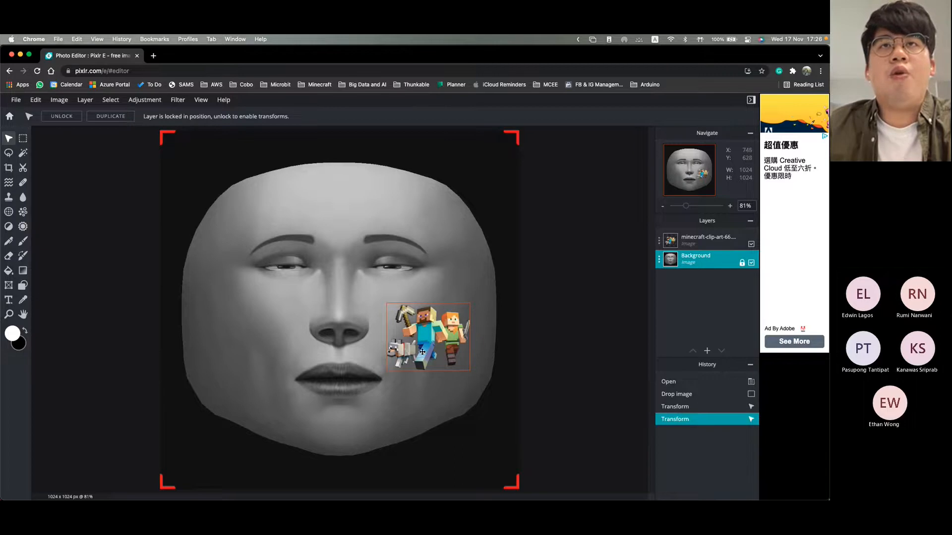
Step: Reselect the Minecraft clip art and nudge it on the cheek to about X 635, Y 511
click(438, 353)
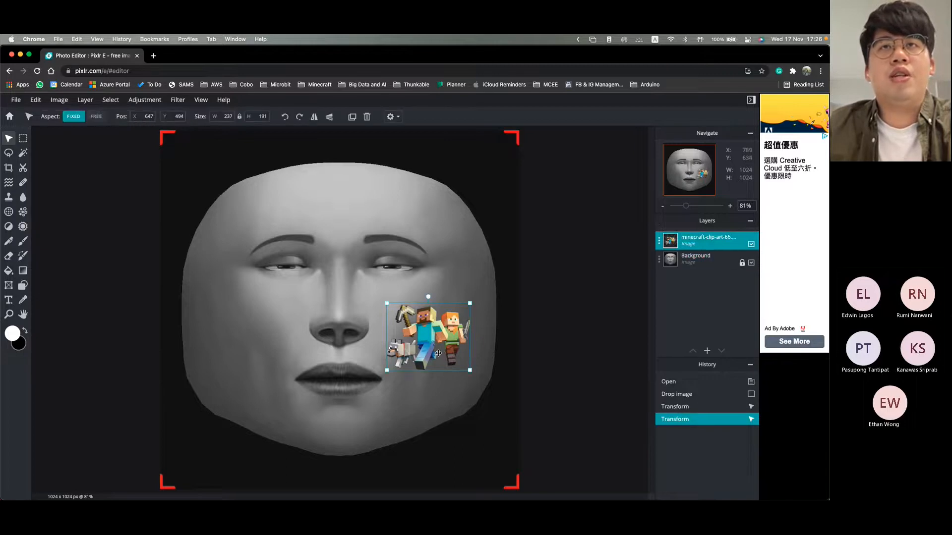
drag(438, 346, 433, 351)
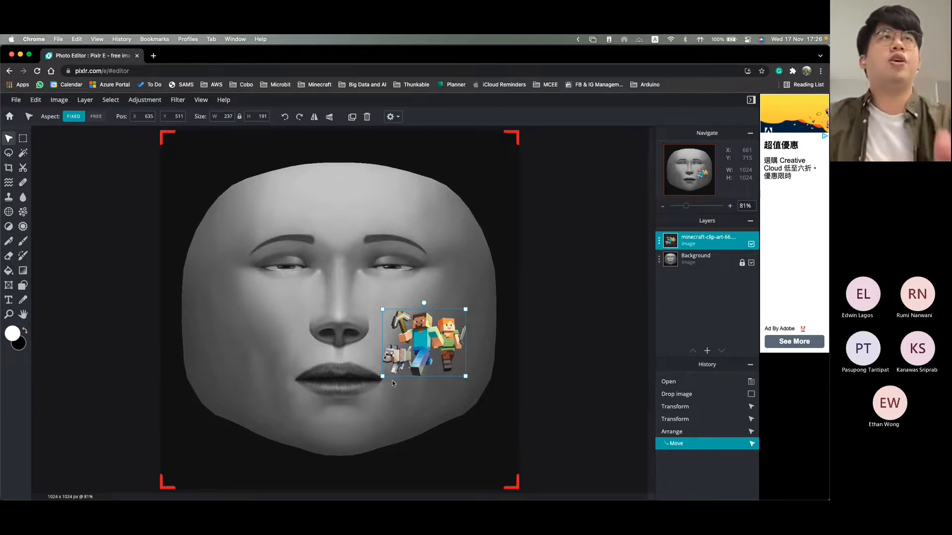
right_click(420, 338)
click(419, 339)
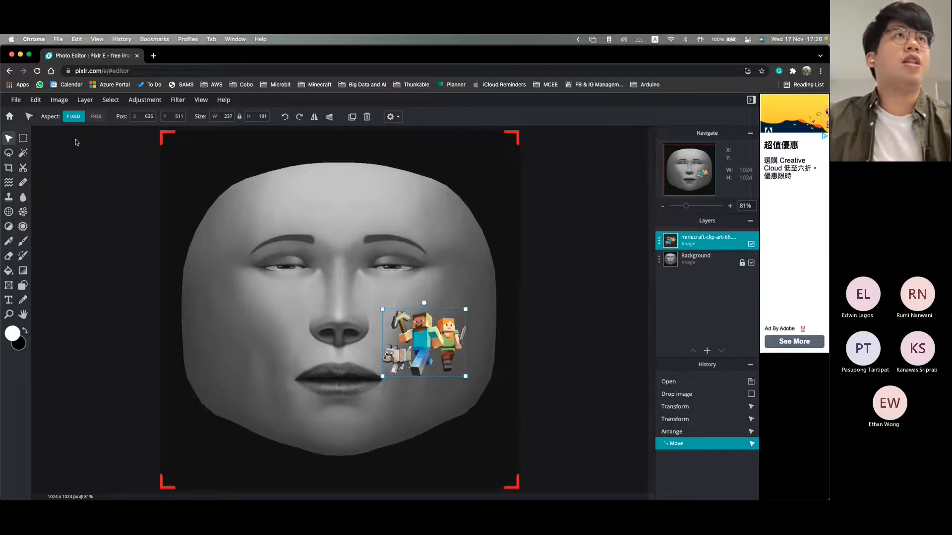
Step: Free distort the clip art, pulling its bottom-right corner to about 832, 680 and its top-right corner to about 852, 515
click(59, 102)
mouse_move(30, 103)
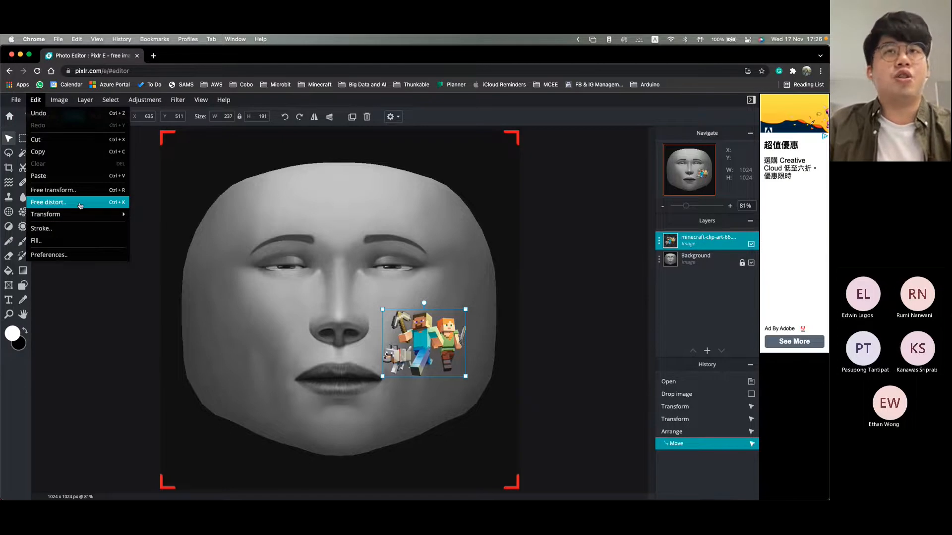
click(50, 203)
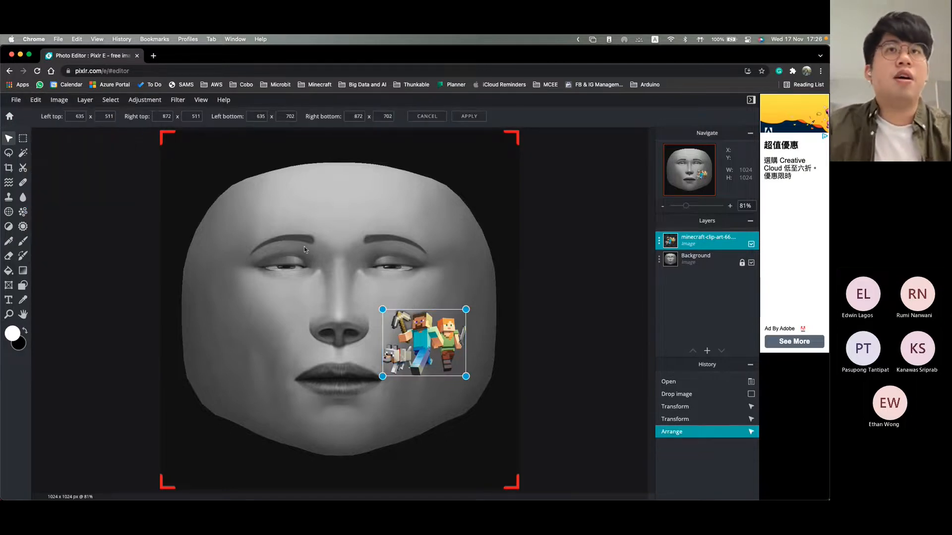
drag(468, 379, 454, 372)
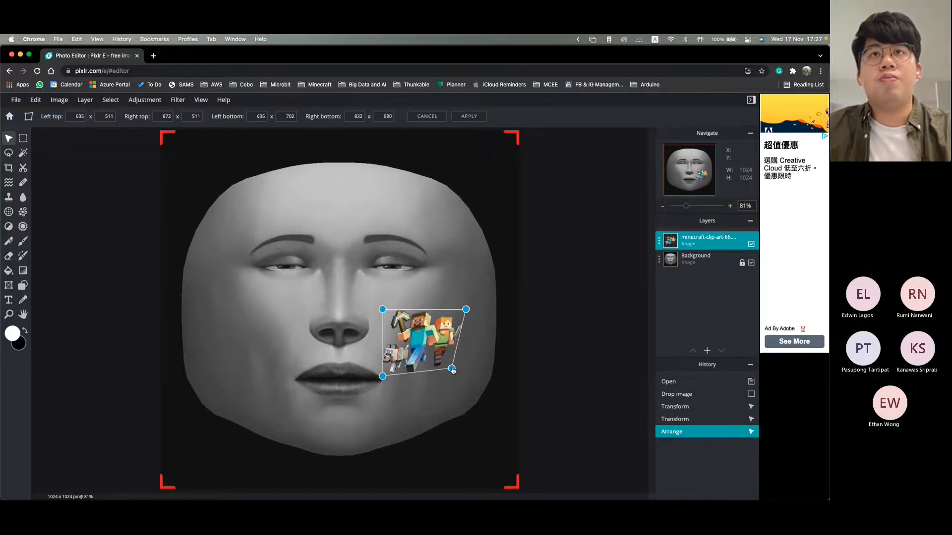
drag(468, 314, 461, 316)
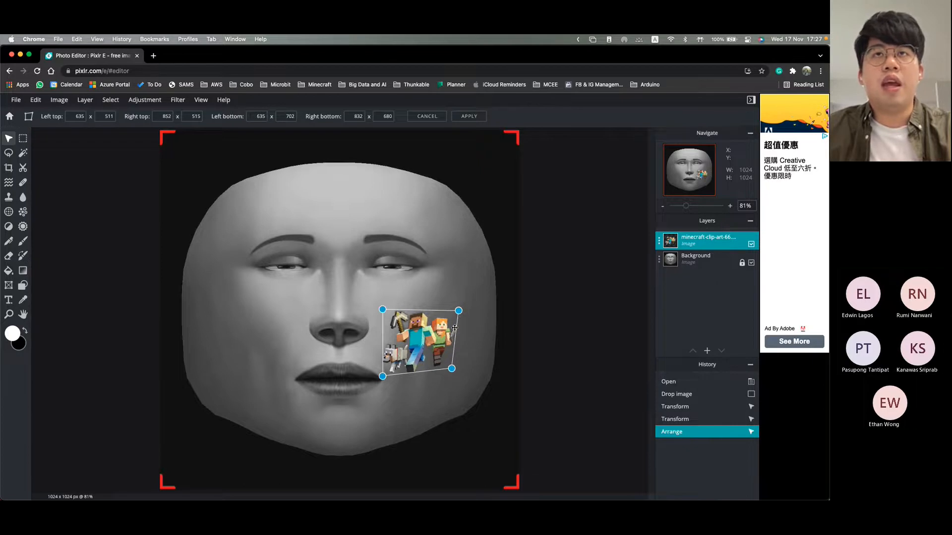
Step: Shift the distorted clip art so its top corners sit at about 656, 532 and 874, 543, apply the distort, and deselect it
drag(427, 338, 435, 348)
drag(394, 322, 392, 320)
drag(468, 326, 467, 326)
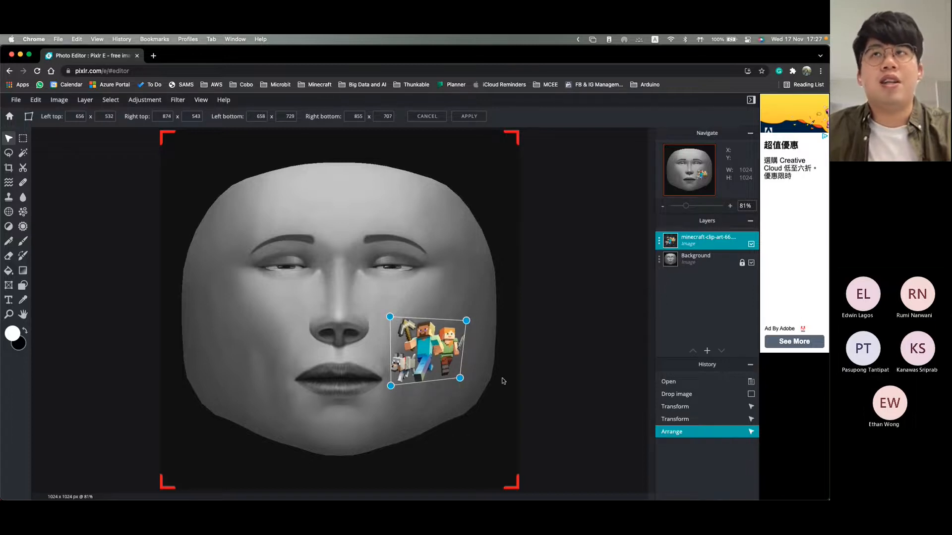
click(585, 364)
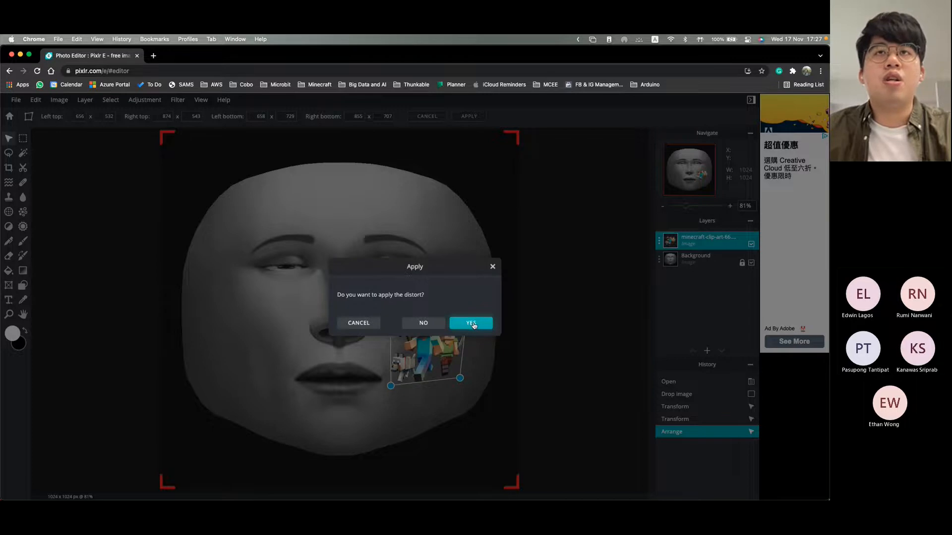
click(472, 325)
click(546, 378)
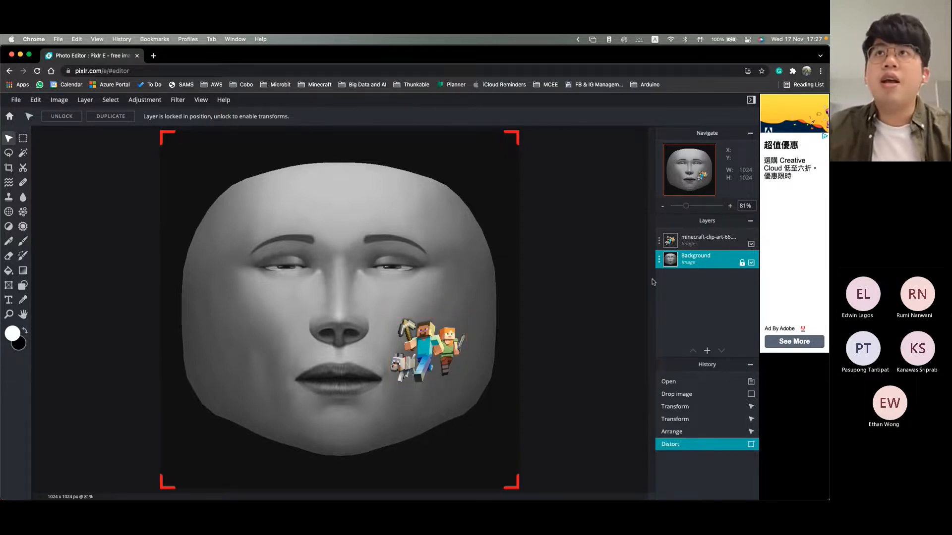
Step: Hide the Background face layer and quick export the image as PNG with only the Minecraft clip art showing
click(751, 263)
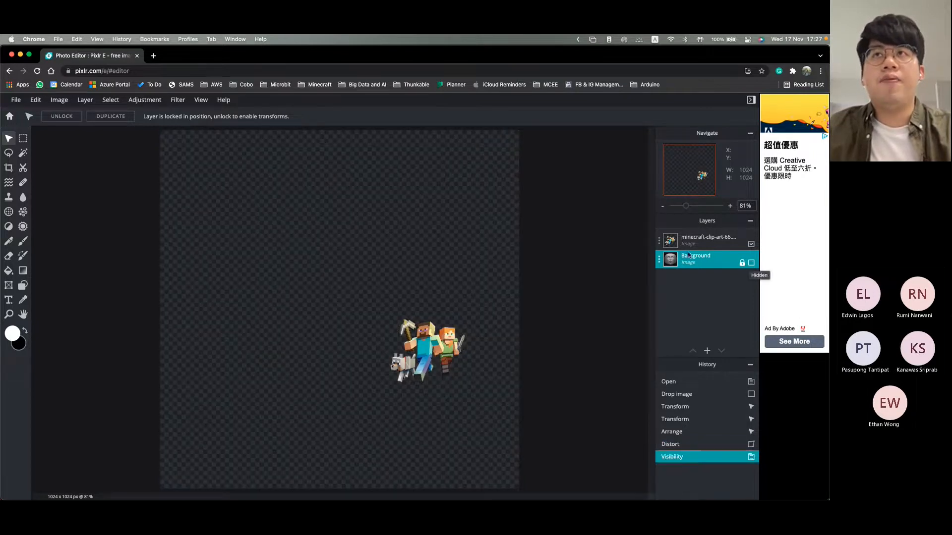
click(16, 100)
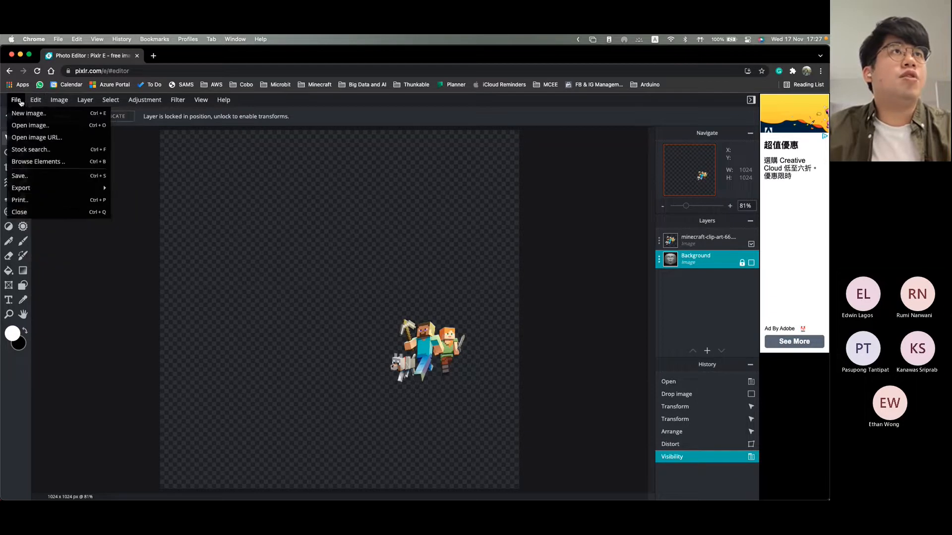
mouse_move(38, 187)
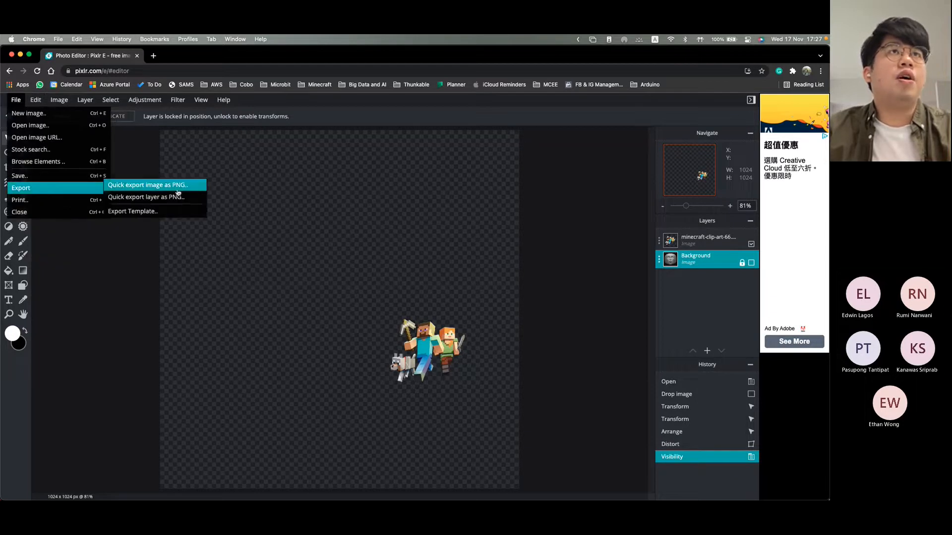
click(150, 185)
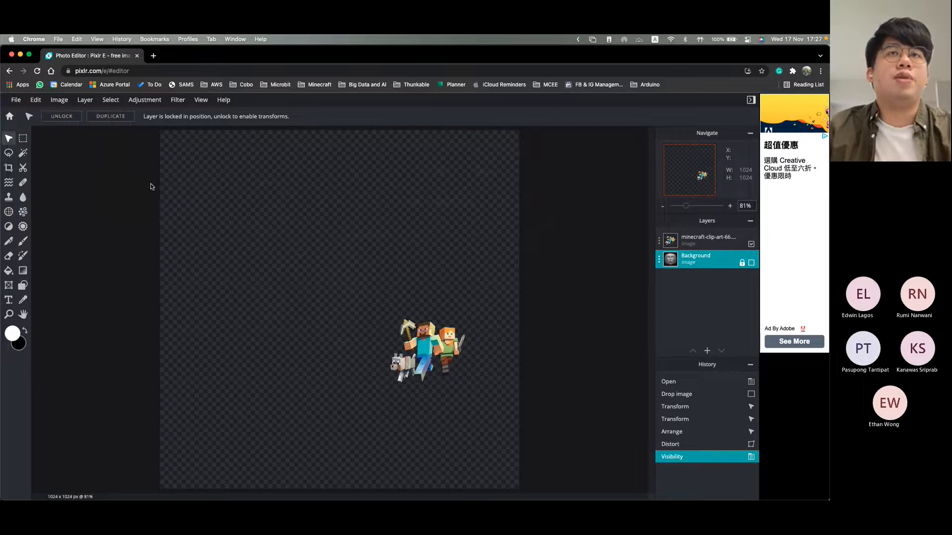
Step: Choose the Face Mask folder inside Spark AR Assets on the Desktop as the save location
scroll(347, 282, down, 3)
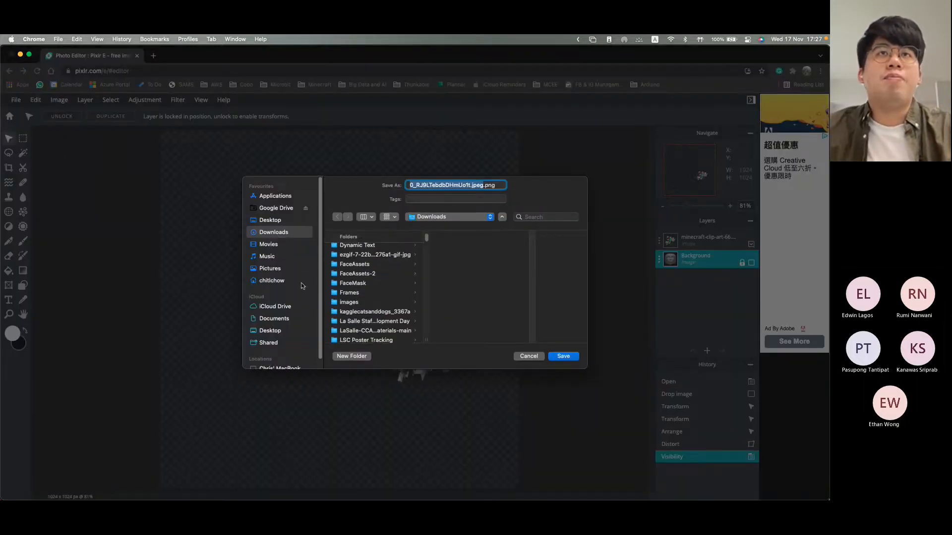
click(270, 220)
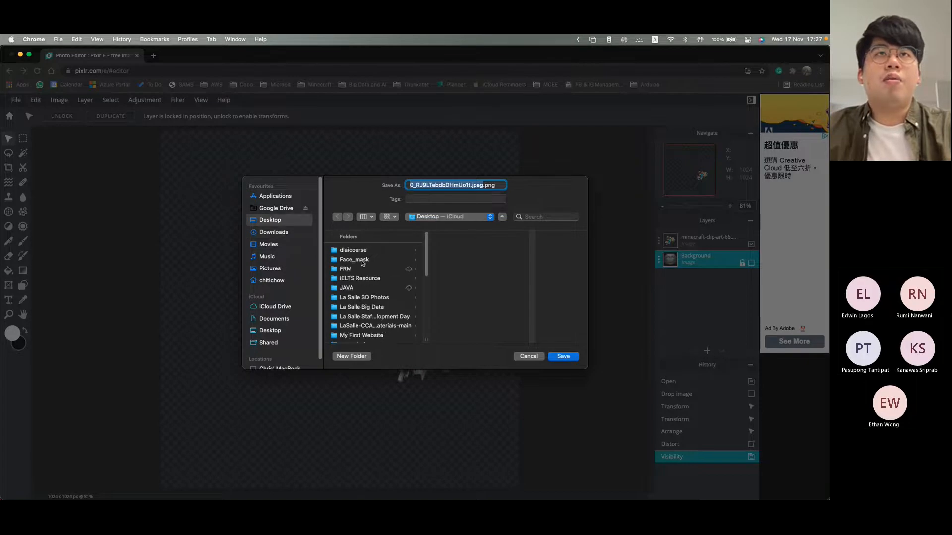
scroll(368, 277, down, 5)
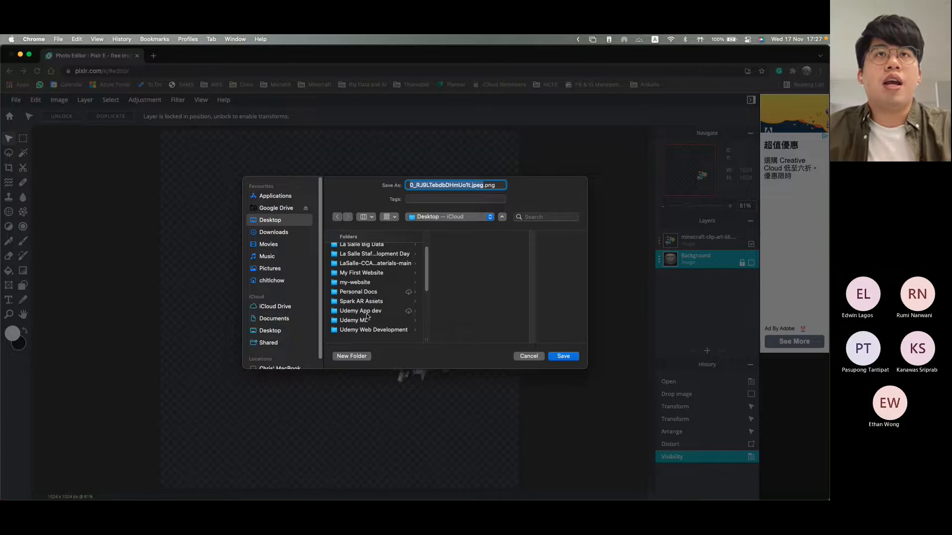
click(368, 311)
click(369, 302)
click(453, 251)
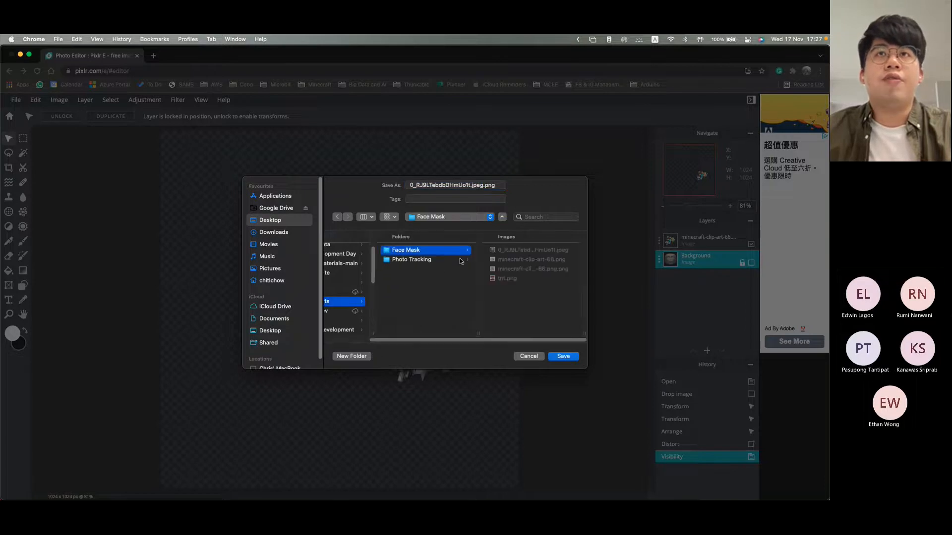
Step: Remove the extra .jpeg from the export's file name, keeping the .png extension, and save the file
click(483, 186)
key(BackSpace)
key(BackSpace)
key(BackSpace)
key(BackSpace)
key(BackSpace)
key(BackSpace)
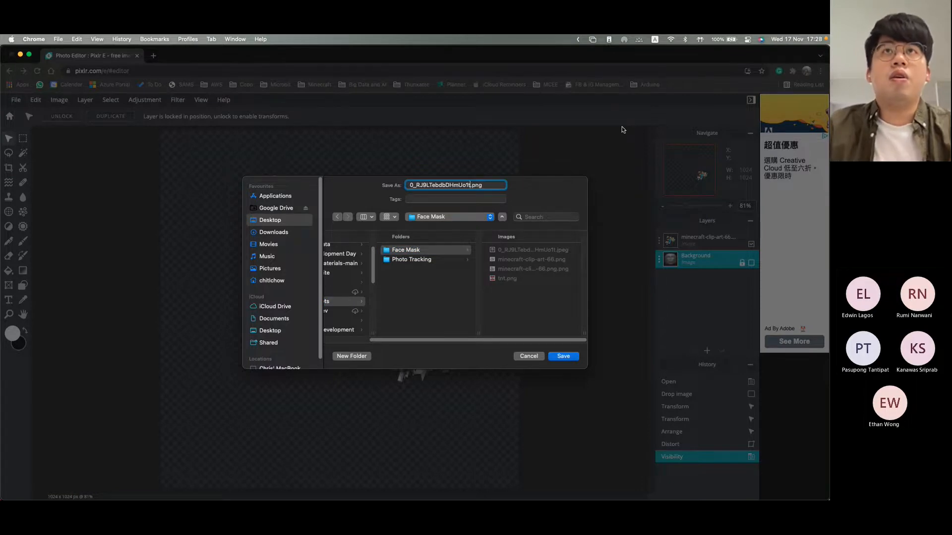
click(570, 356)
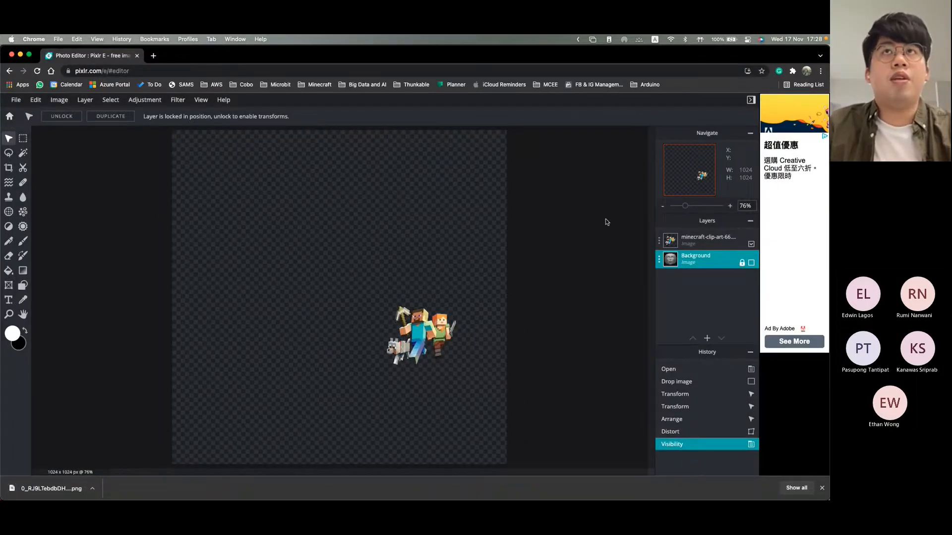
Step: Switch to the Face Mask folder in Finder and rename the newly exported PNG as tattoo.png
key(ctrl+Up)
click(512, 221)
click(374, 155)
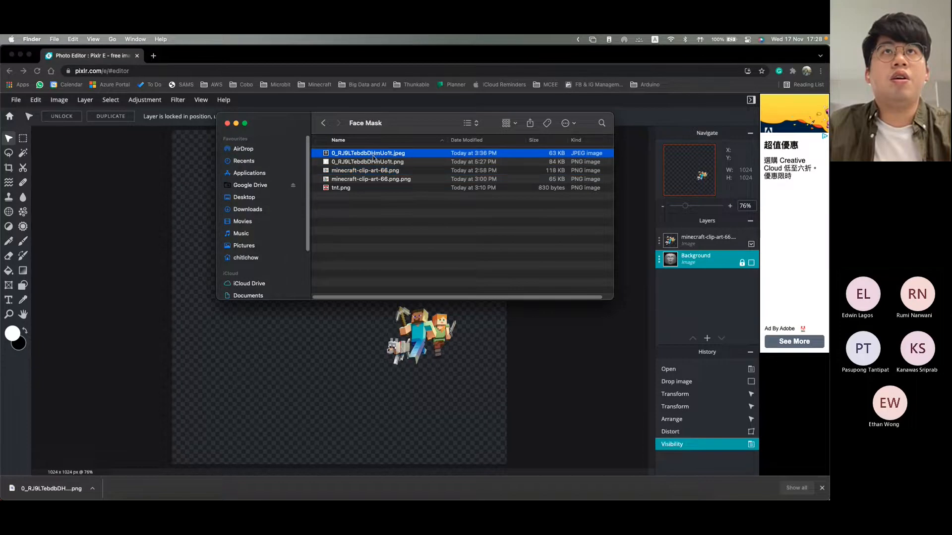
click(374, 155)
click(377, 163)
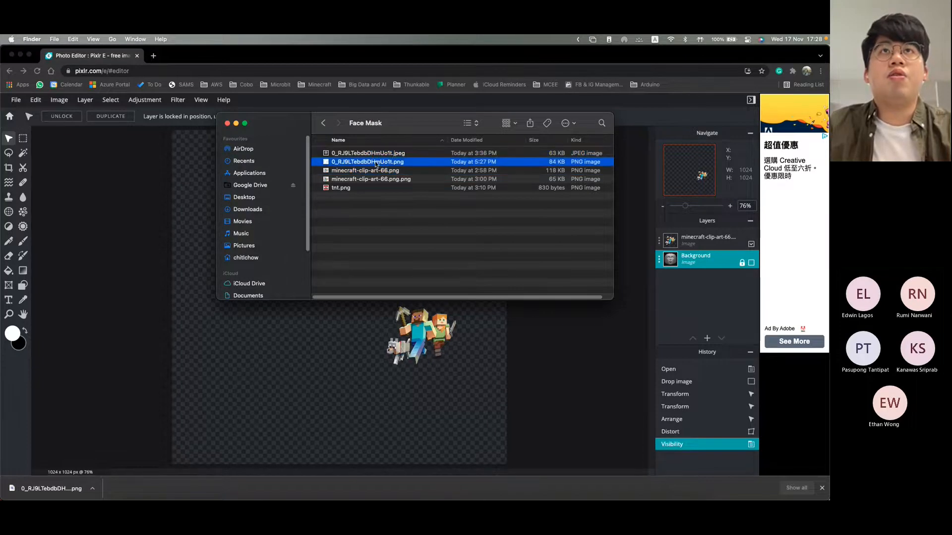
click(375, 163)
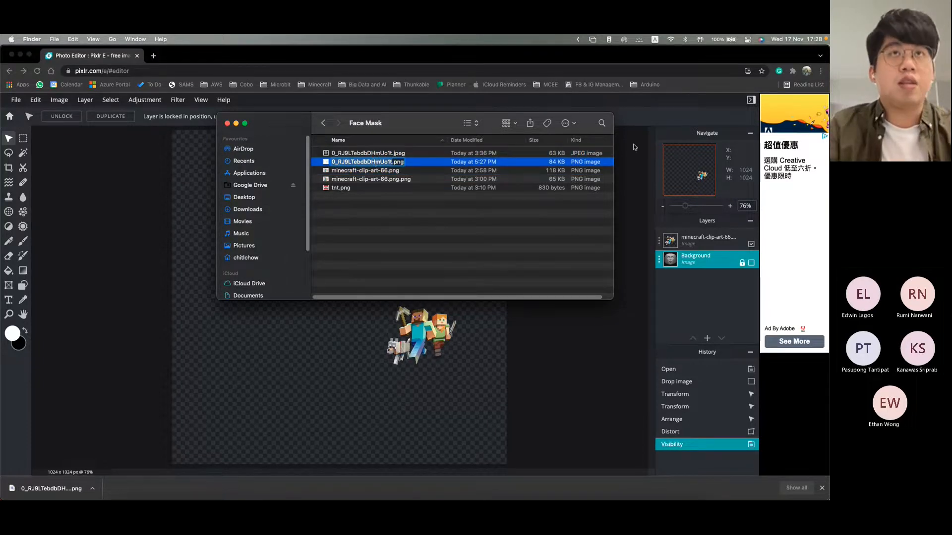
text(tattoo)
key(Return)
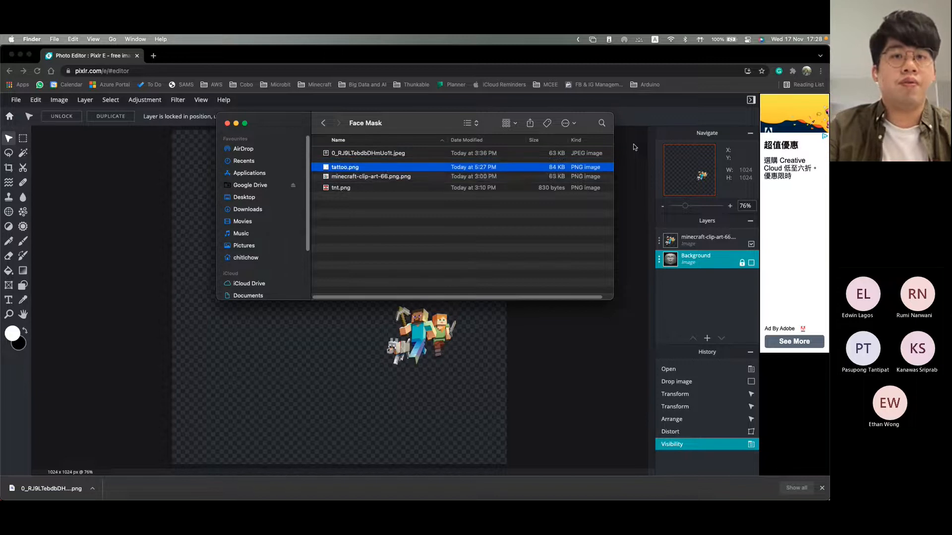
click(378, 275)
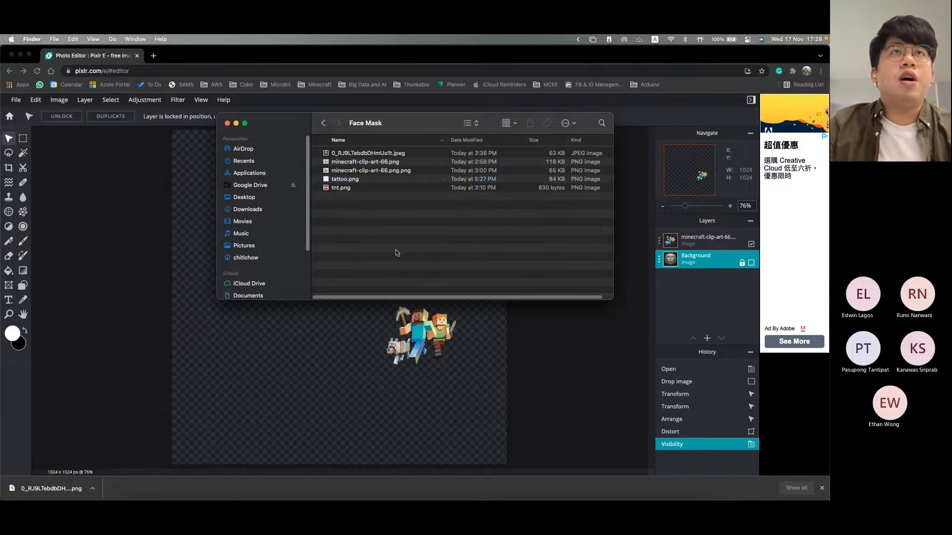
Step: Switch to Spark AR Studio, enlarge the preview window, and insert a Face Tracker into the scene
key(super+Tab)
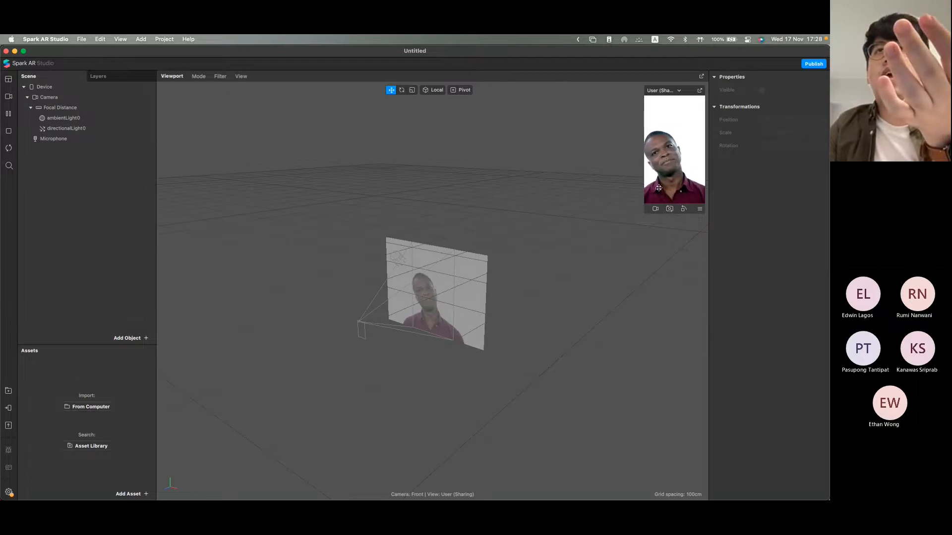
drag(645, 190, 588, 215)
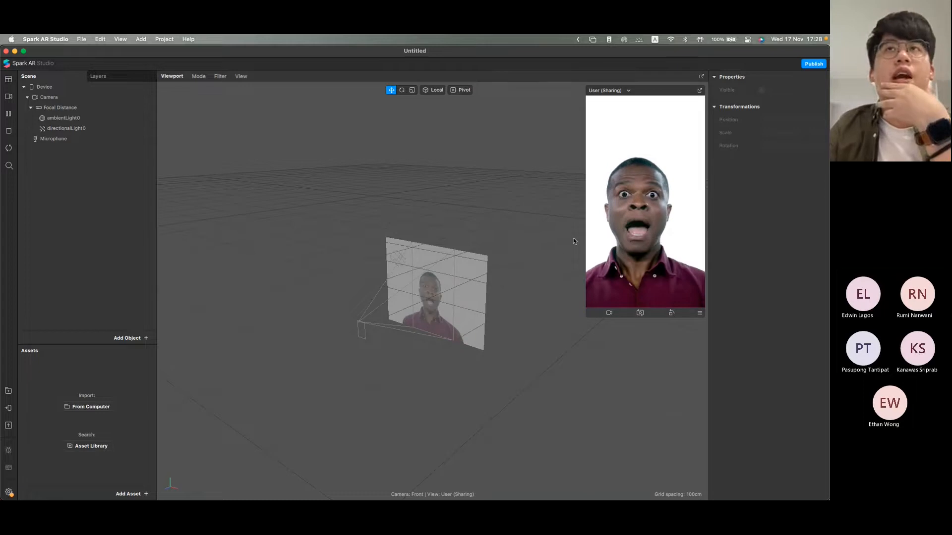
click(140, 338)
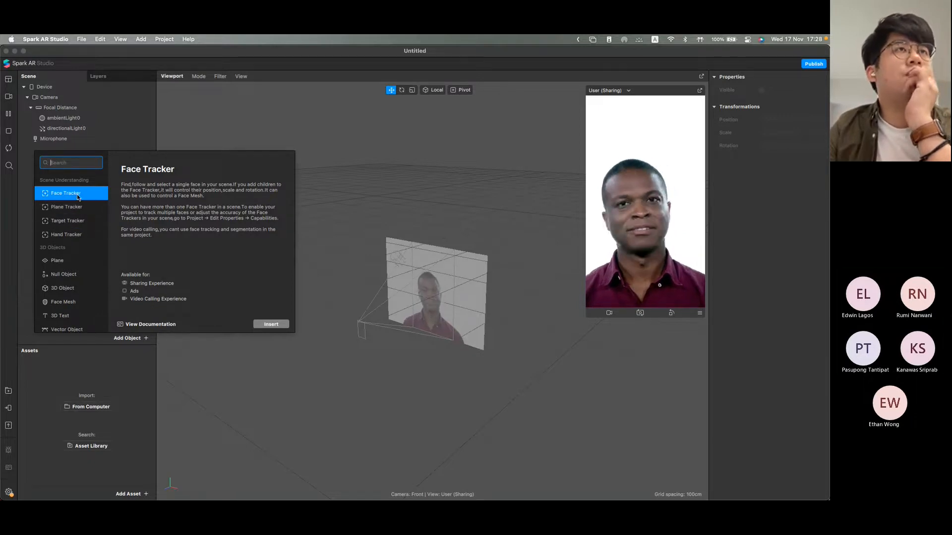
click(270, 324)
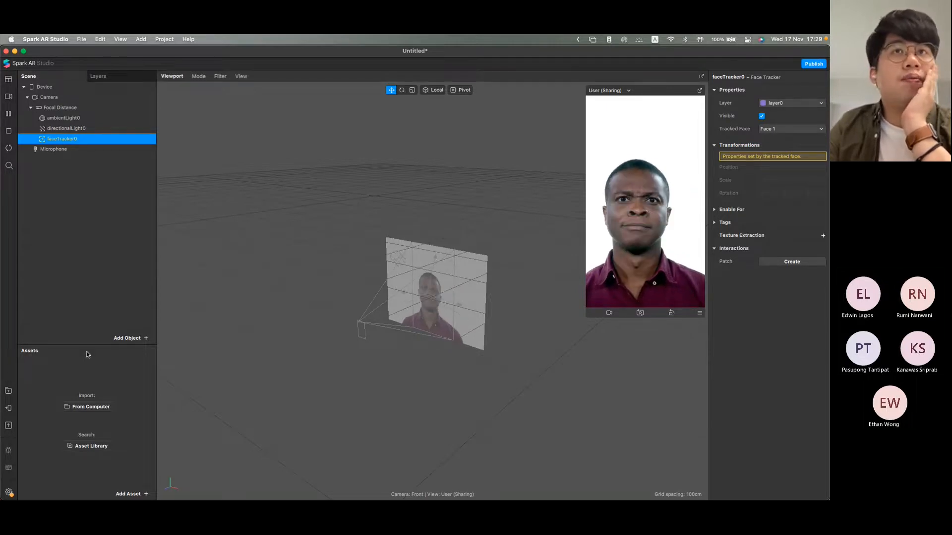
Step: Insert a Face Mesh under the face tracker and enlarge the assets area
click(126, 339)
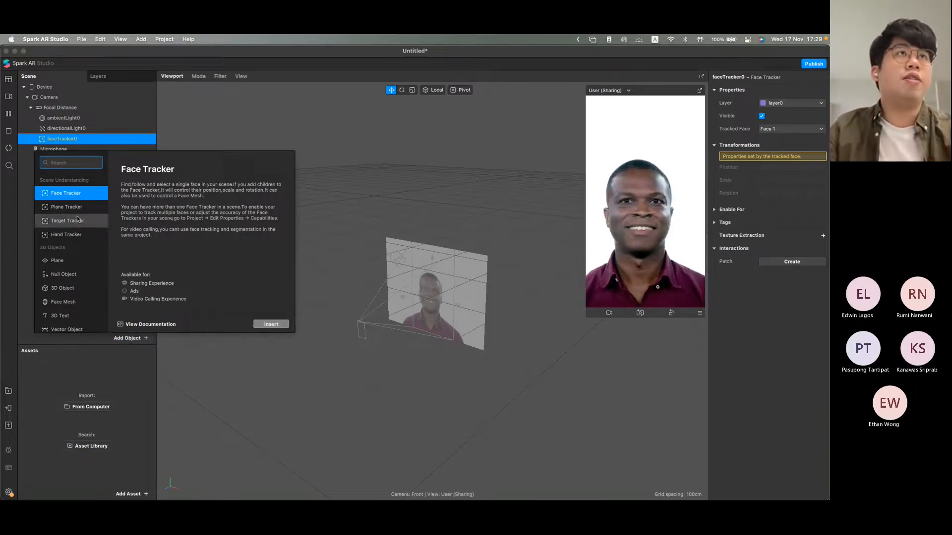
scroll(78, 253, down, 2)
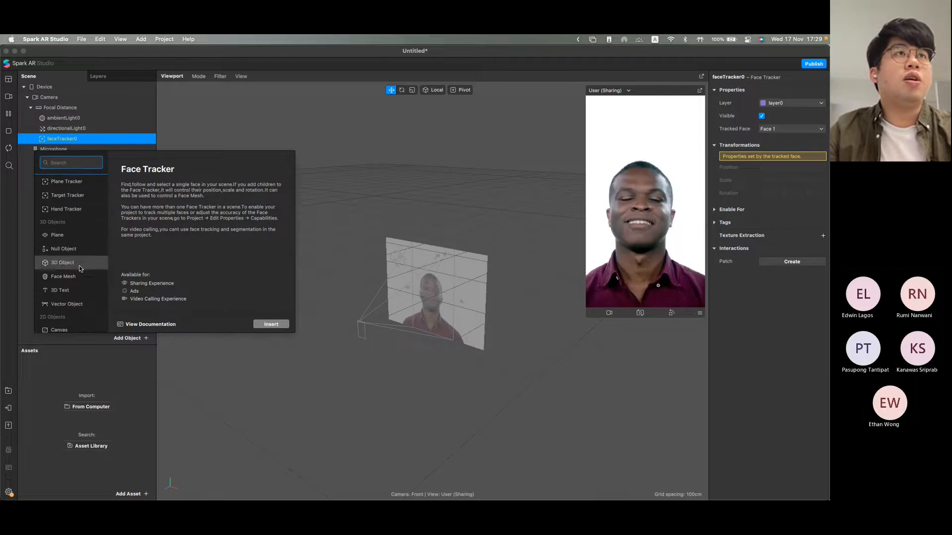
click(78, 276)
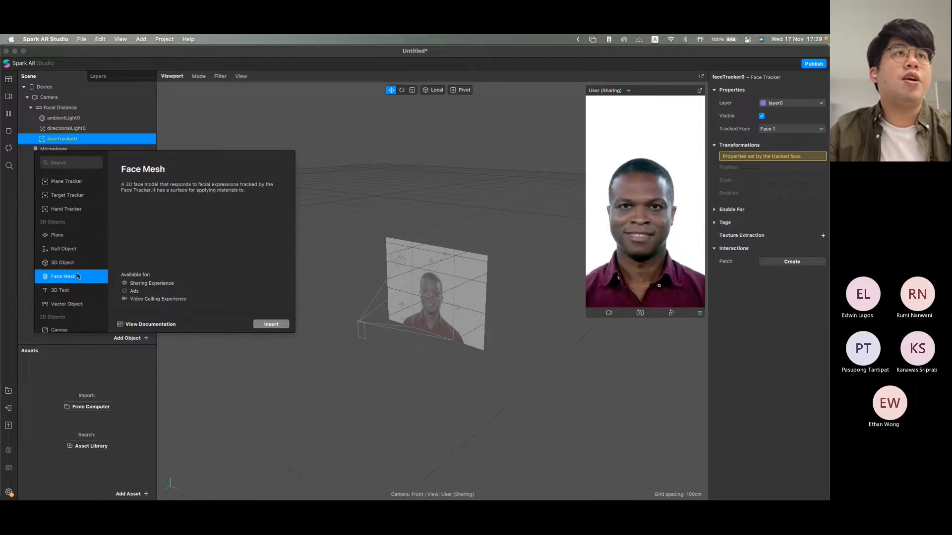
click(271, 324)
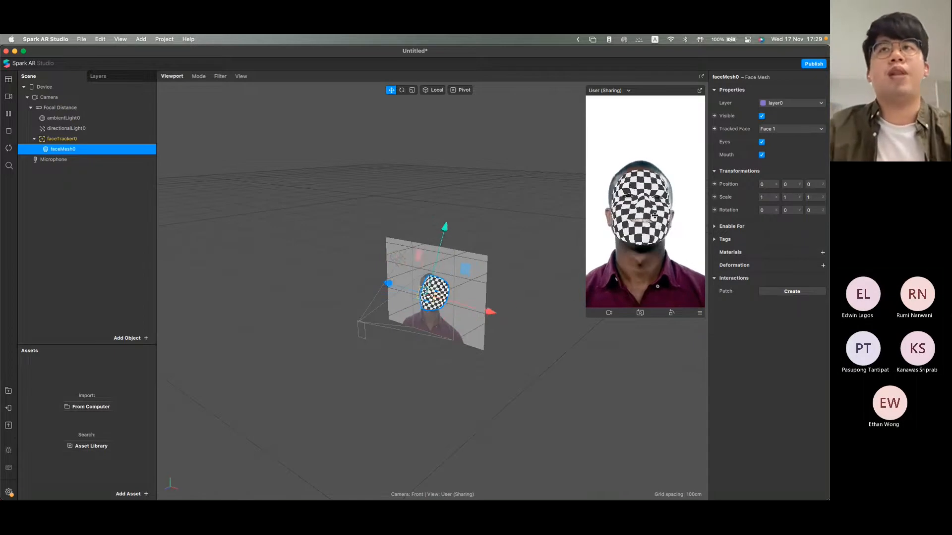
drag(107, 342, 165, 259)
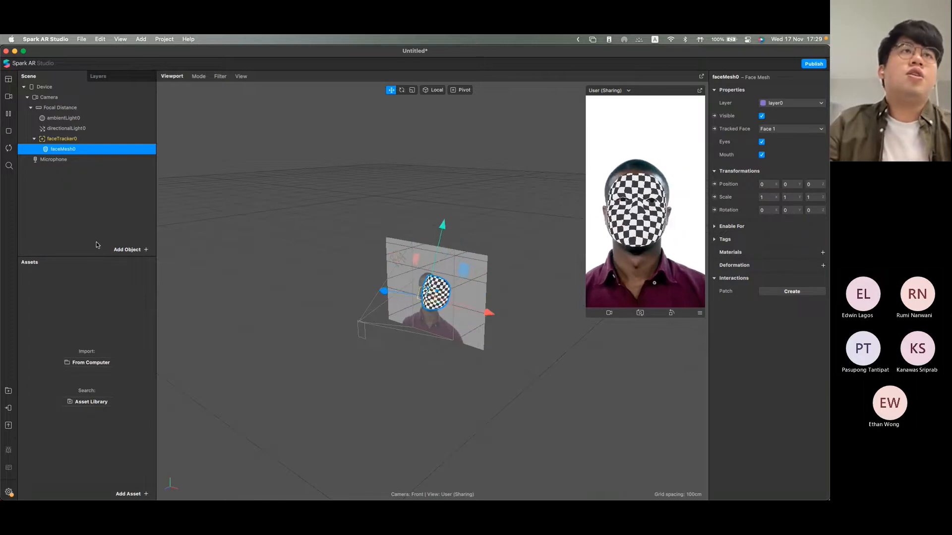
drag(94, 255, 95, 274)
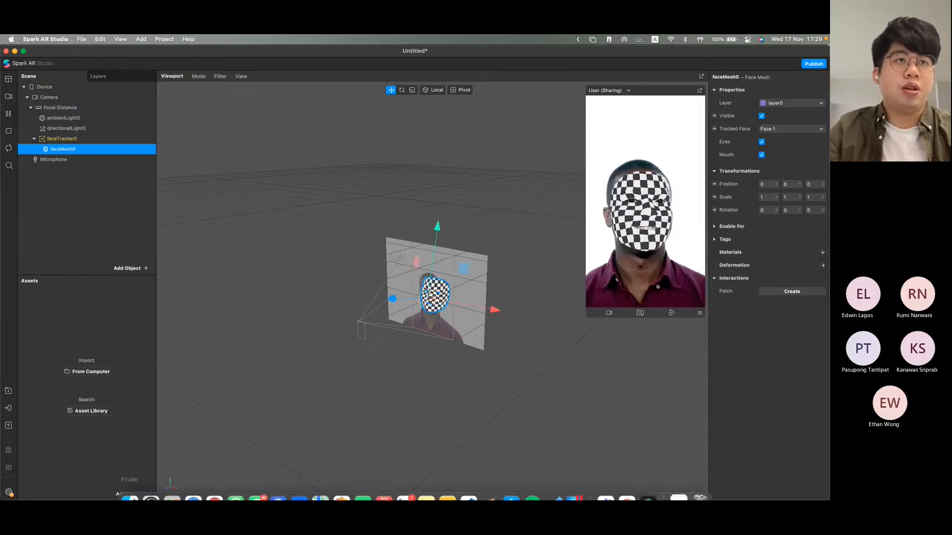
Step: Import tattoo.png from the computer as a texture, using the Face Mask folder in Spark AR Assets on the Desktop
click(129, 494)
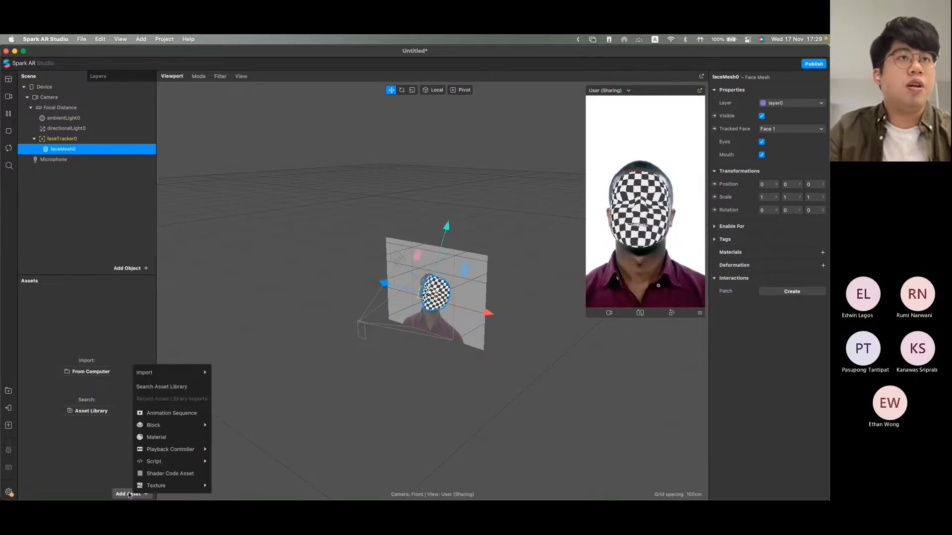
click(94, 457)
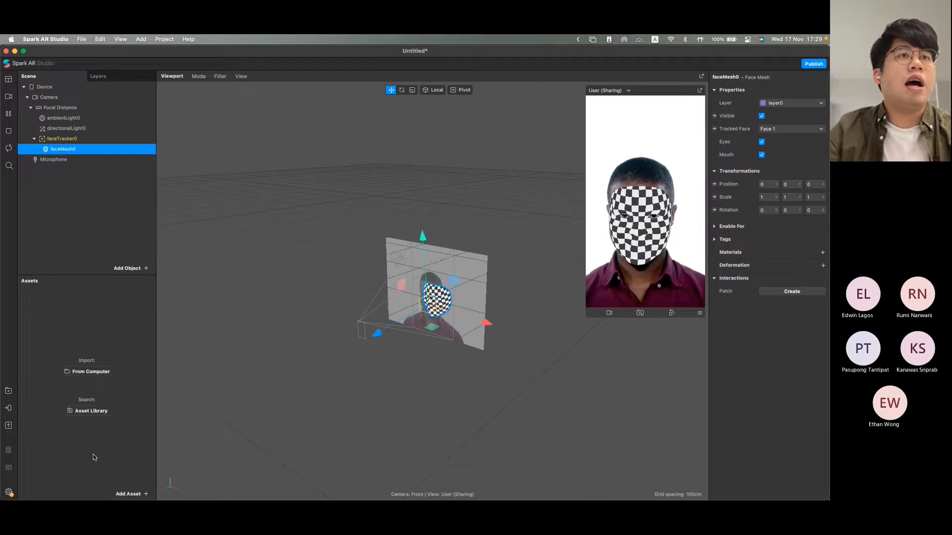
click(129, 494)
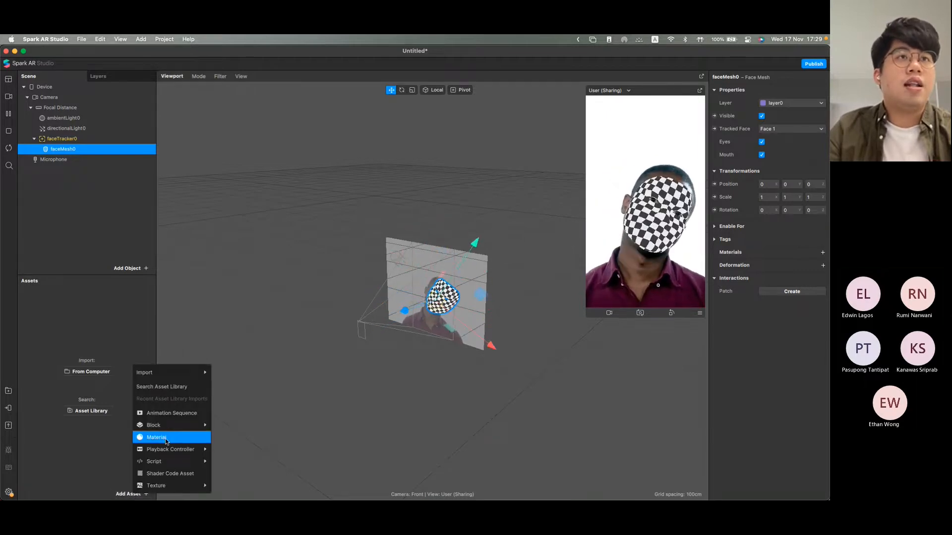
mouse_move(188, 373)
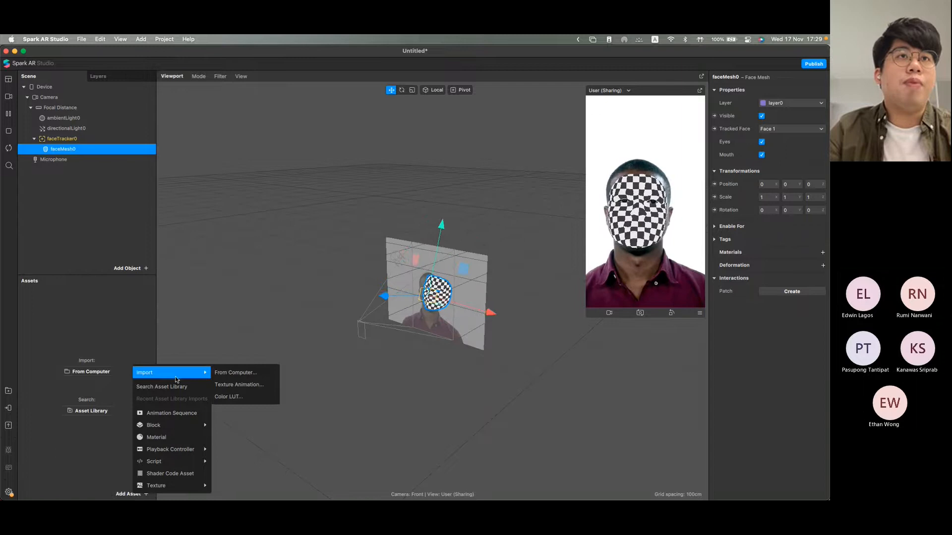
click(226, 374)
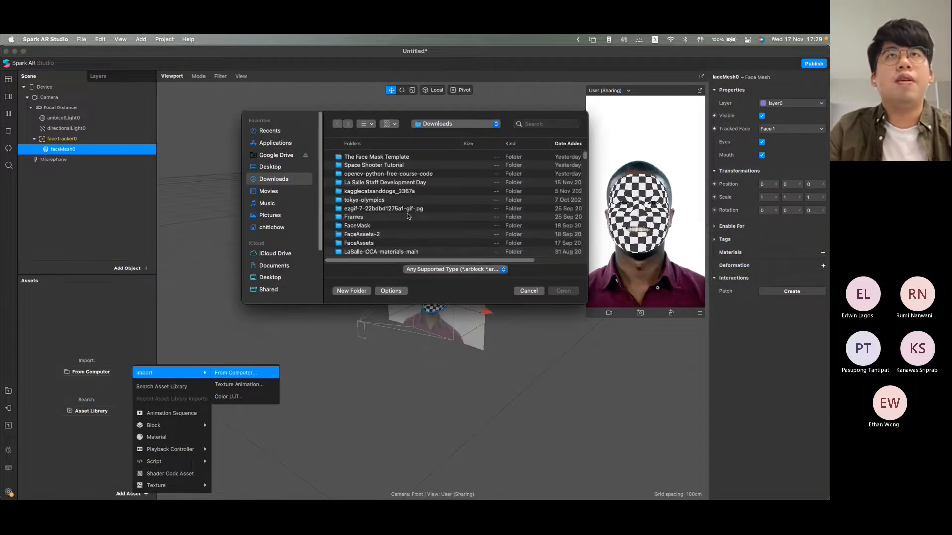
scroll(377, 215, down, 1)
scroll(362, 236, down, 1)
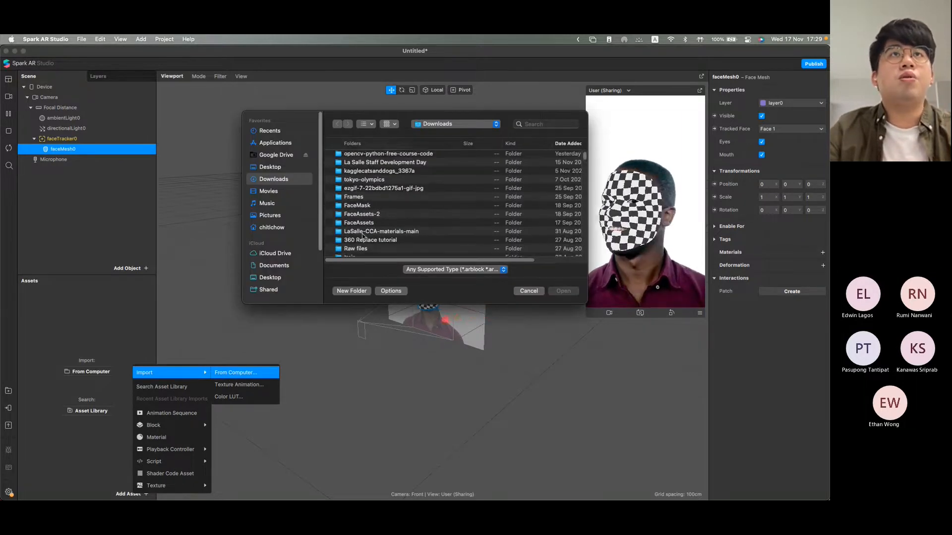
click(284, 167)
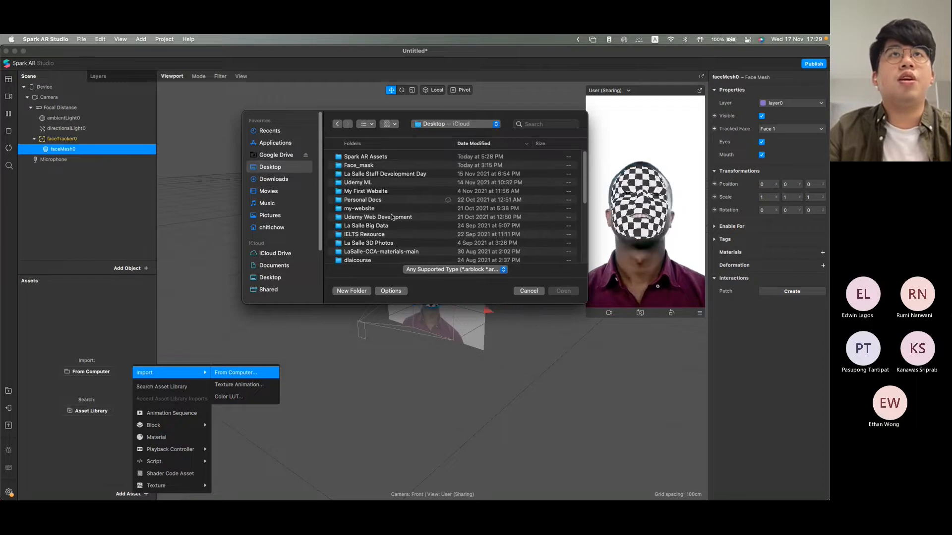
double_click(380, 156)
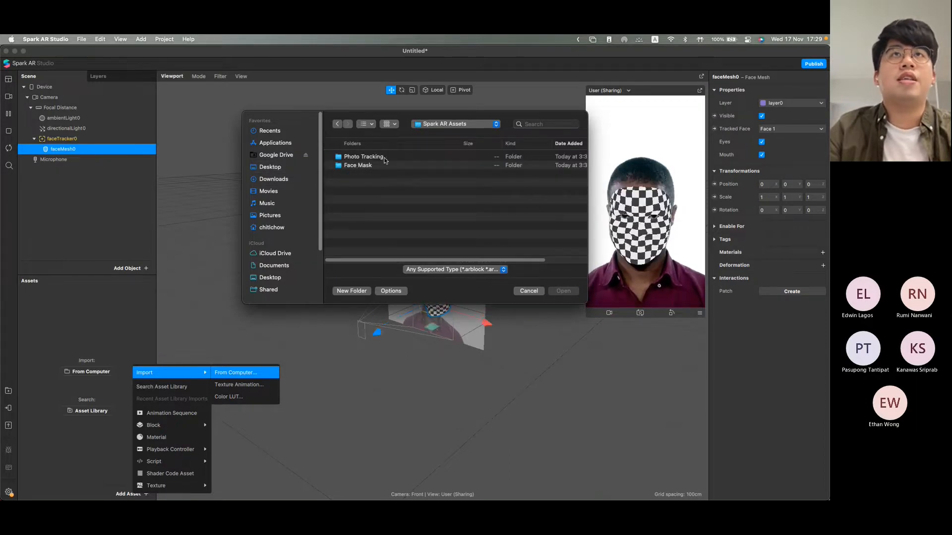
double_click(384, 166)
click(374, 158)
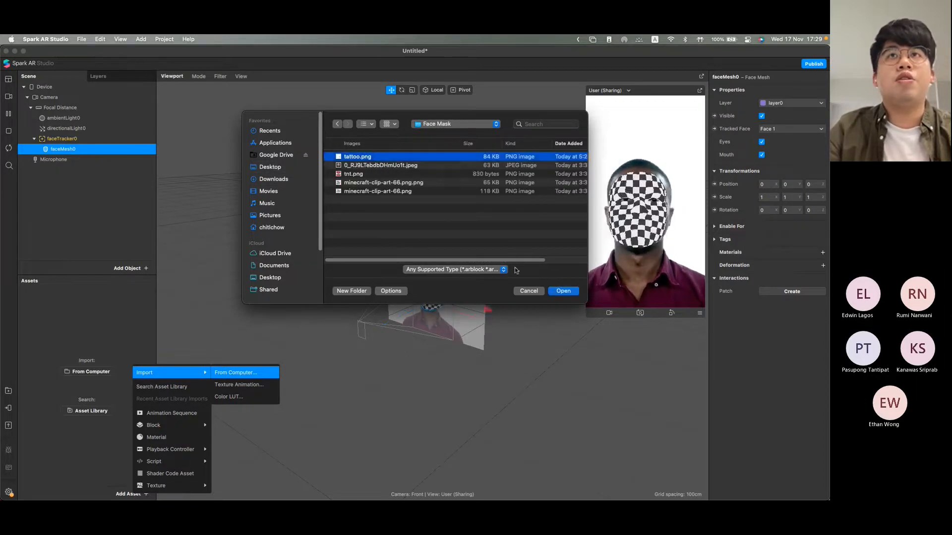
click(563, 291)
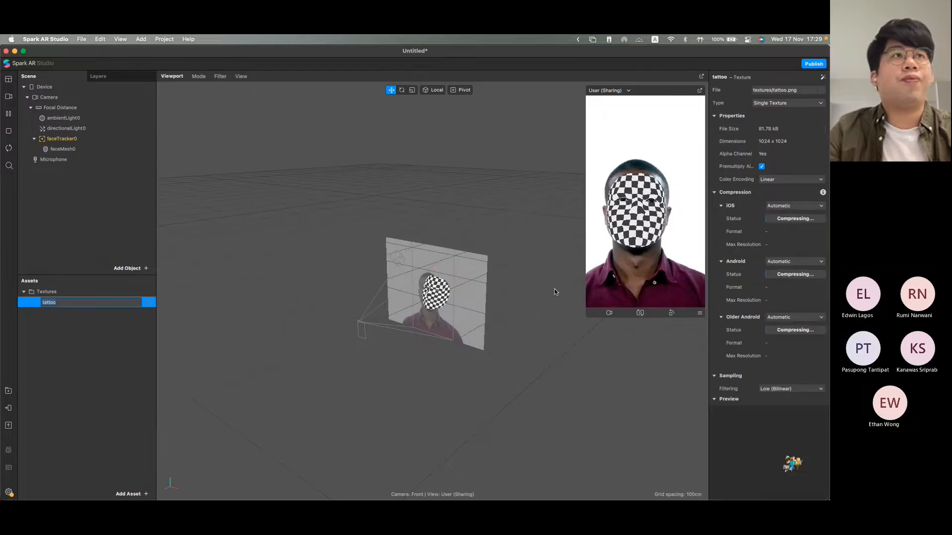
click(106, 364)
click(61, 305)
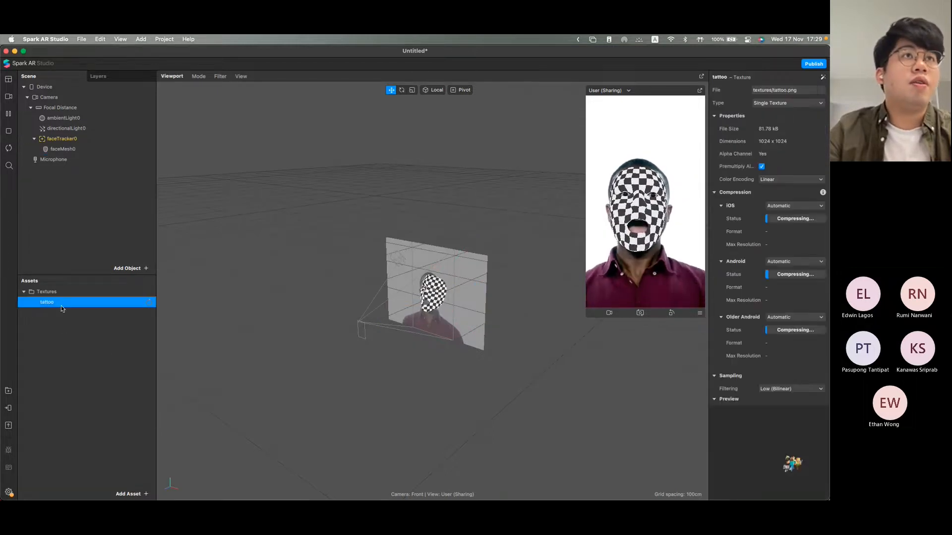
click(86, 367)
click(67, 304)
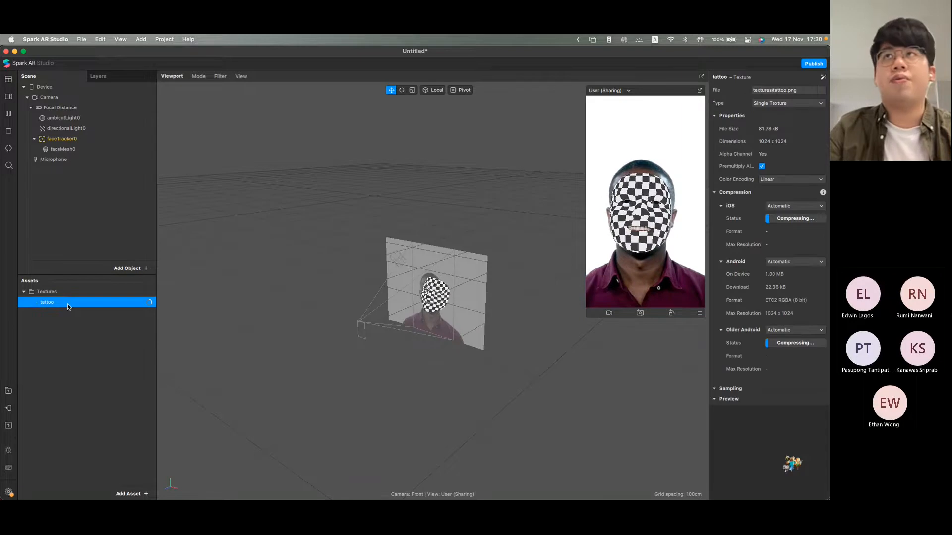
Step: Create a new material asset and name it tattooMaterial
click(133, 493)
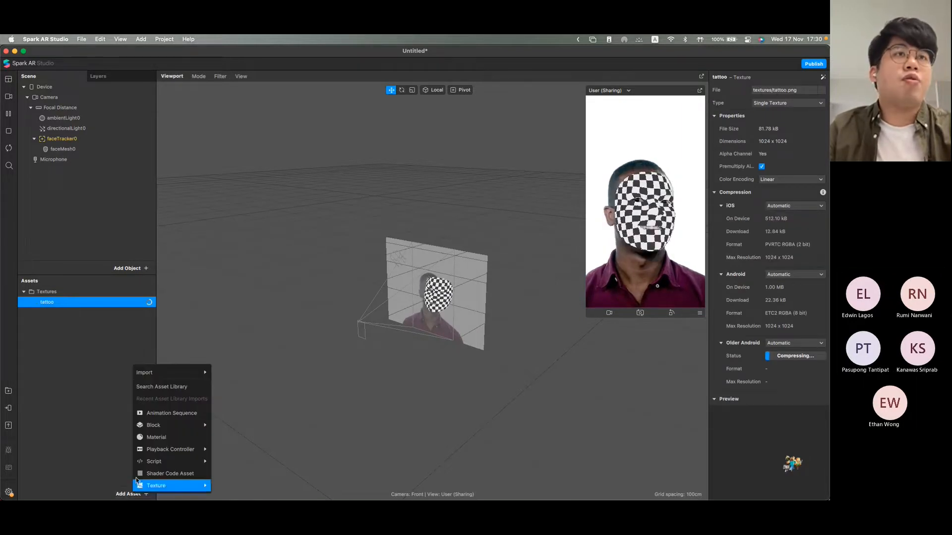
click(163, 440)
text(y)
key(BackSpace)
text(tattoo)
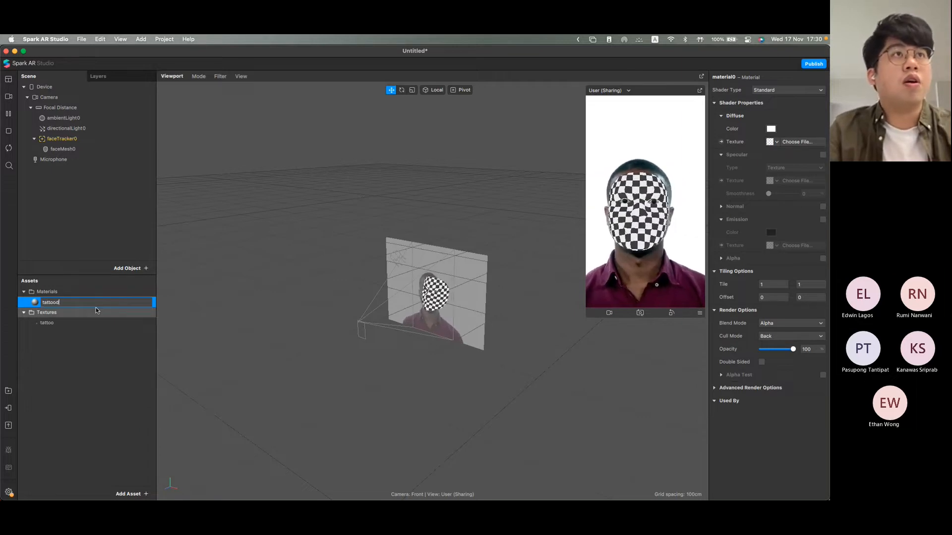
text(Mate)
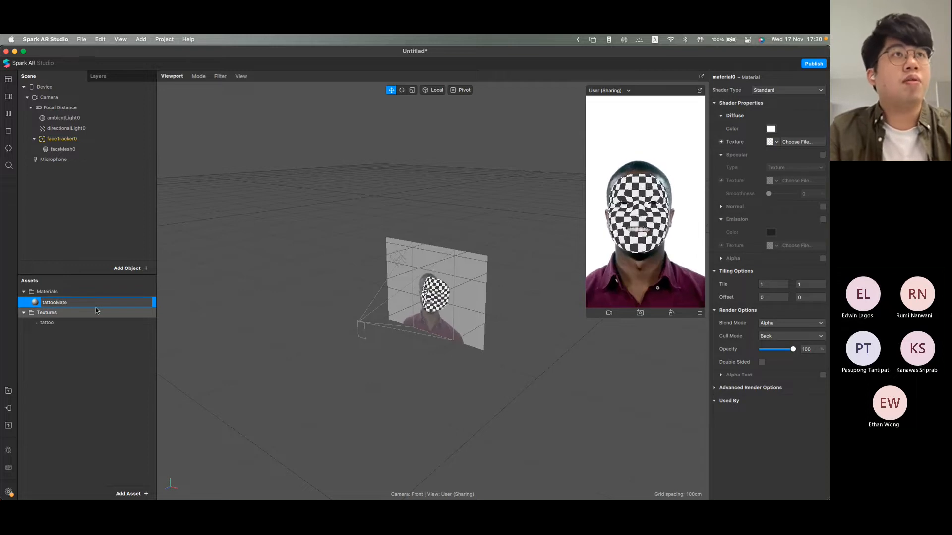
text(rial)
key(Return)
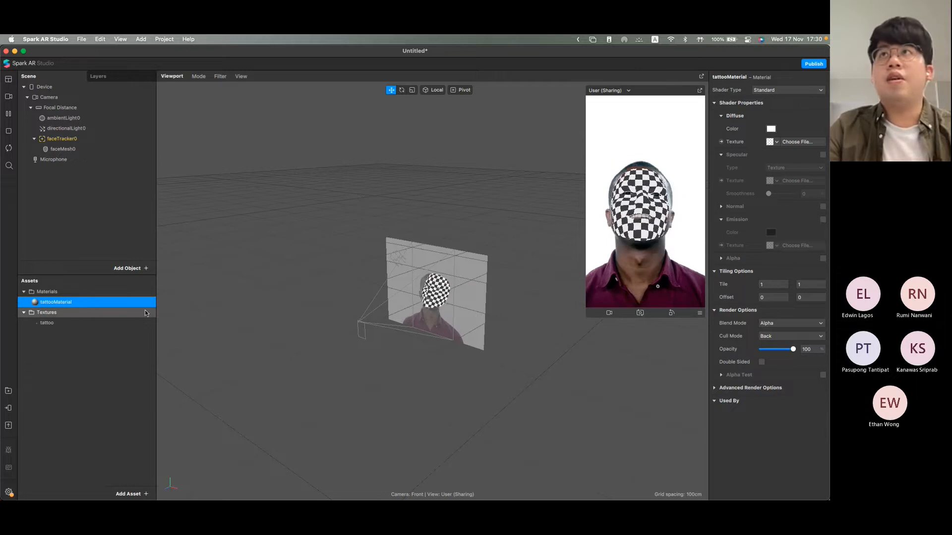
click(775, 142)
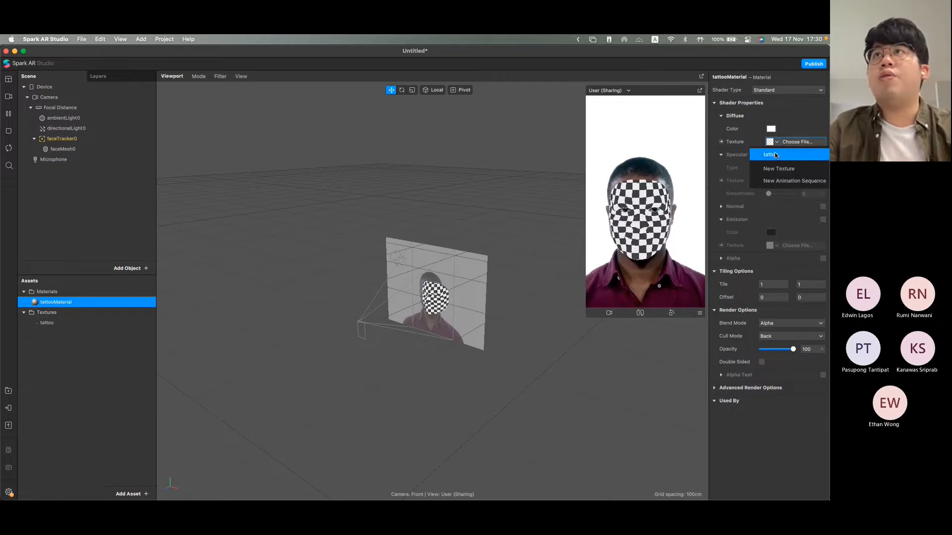
click(776, 155)
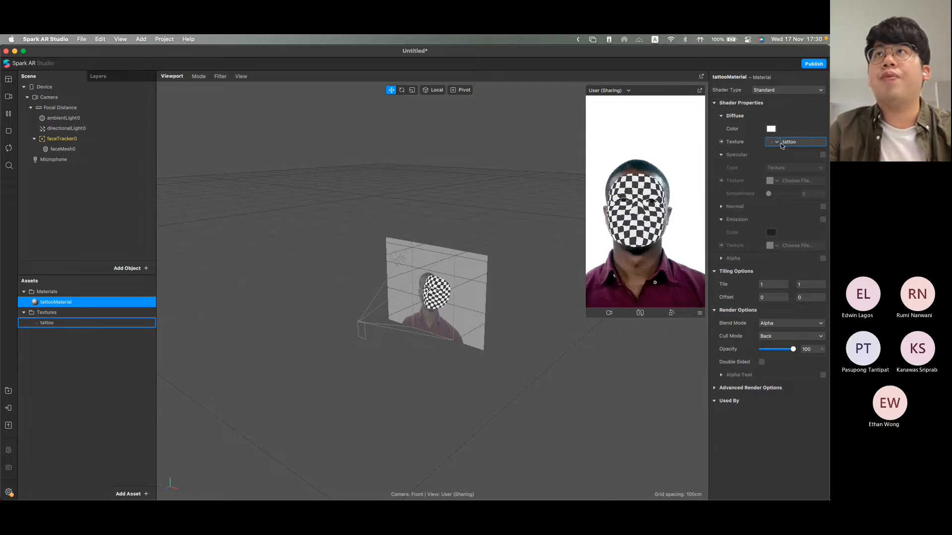
click(782, 144)
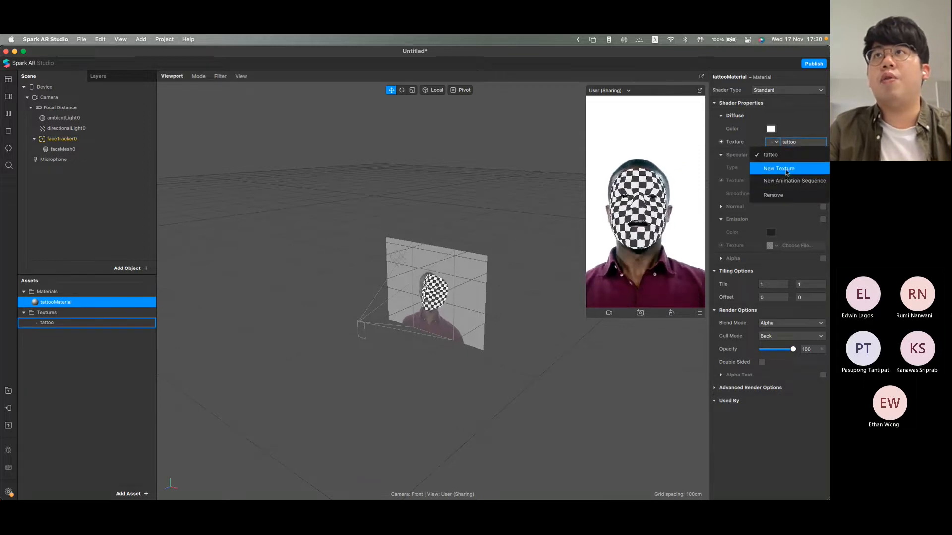
click(778, 195)
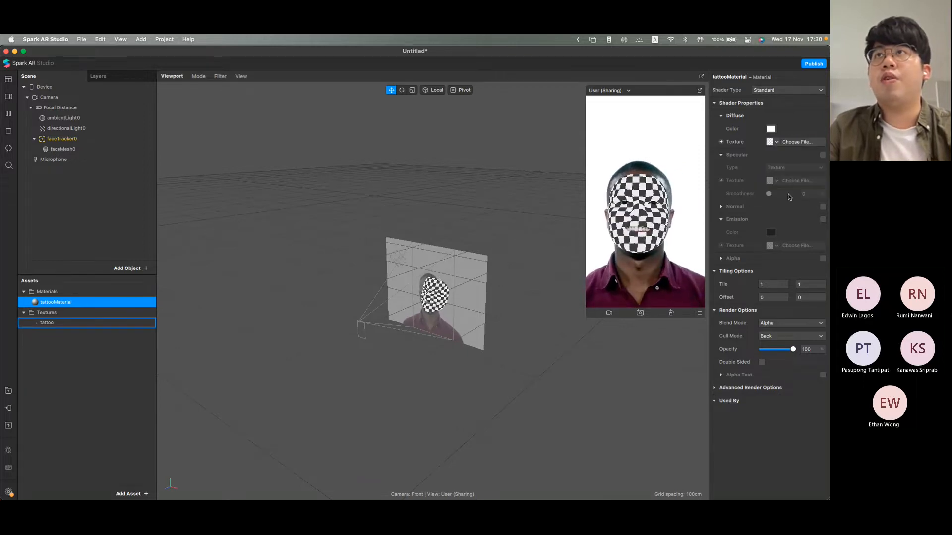
Step: Load tattoo.png from the Face Mask folder as the diffuse texture of tattooMaterial
click(799, 142)
click(365, 158)
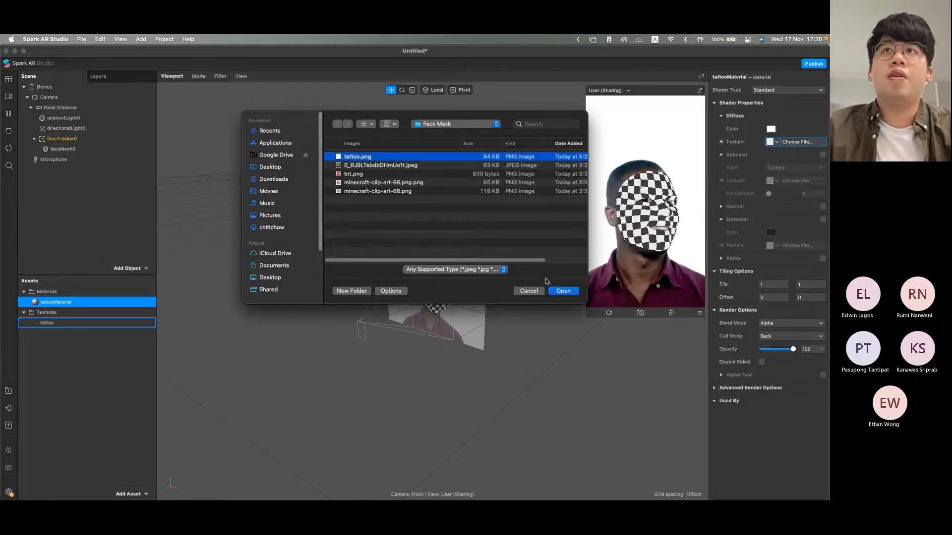
click(560, 291)
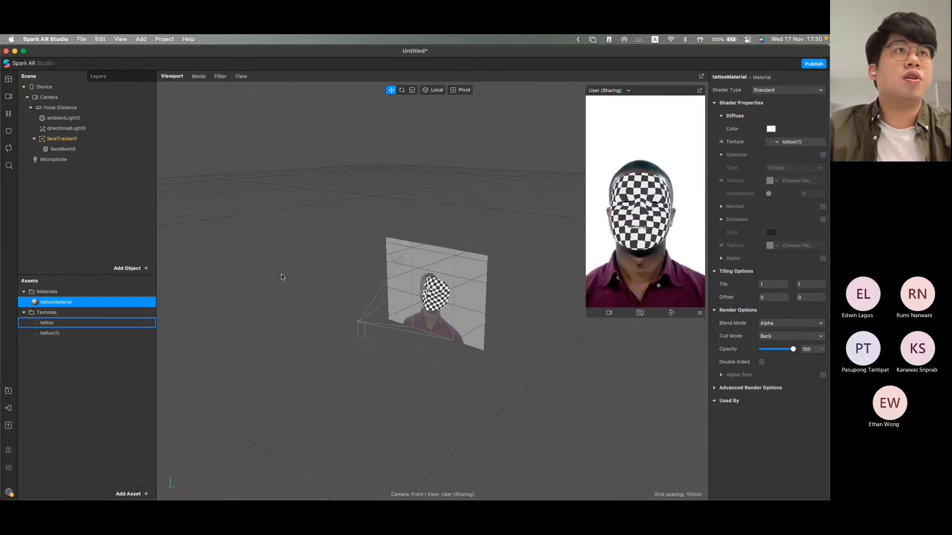
click(87, 324)
click(93, 303)
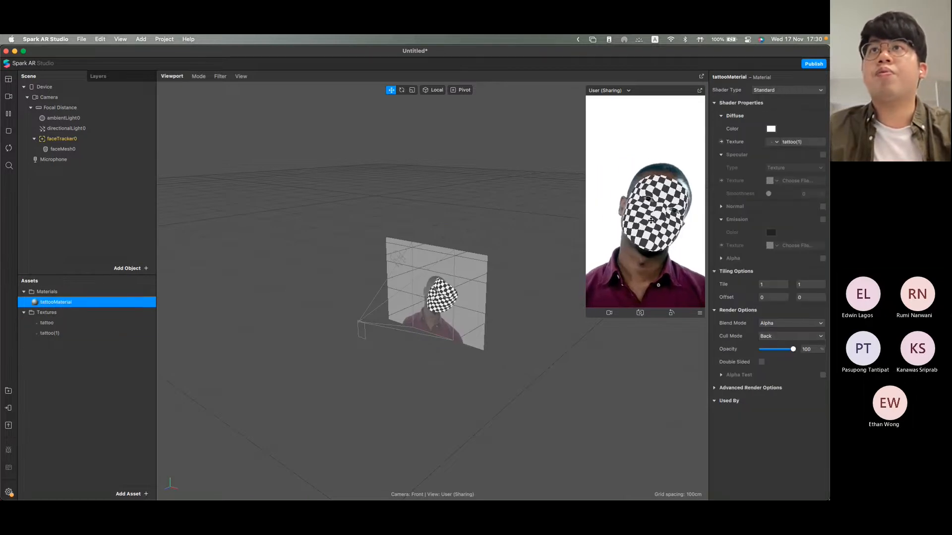
Step: Assign tattooMaterial to the face mesh
click(48, 150)
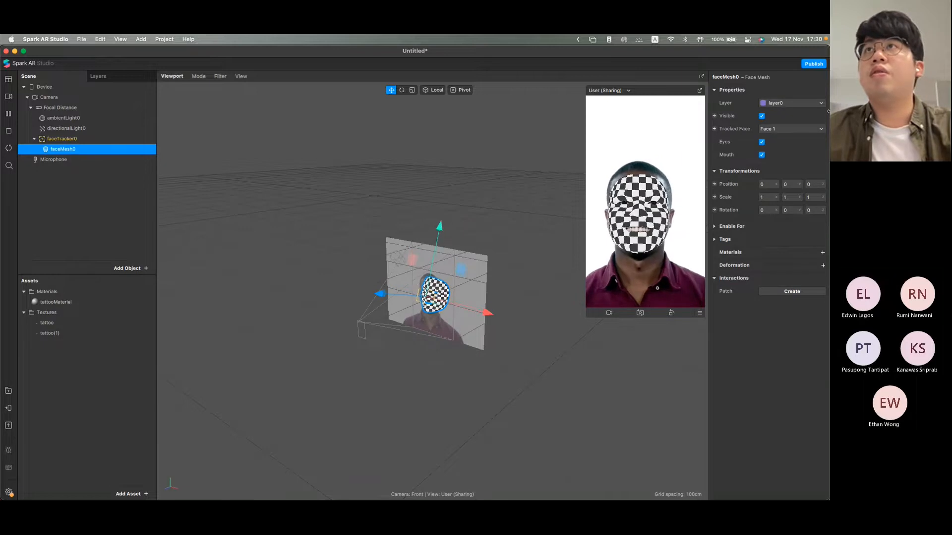
click(823, 253)
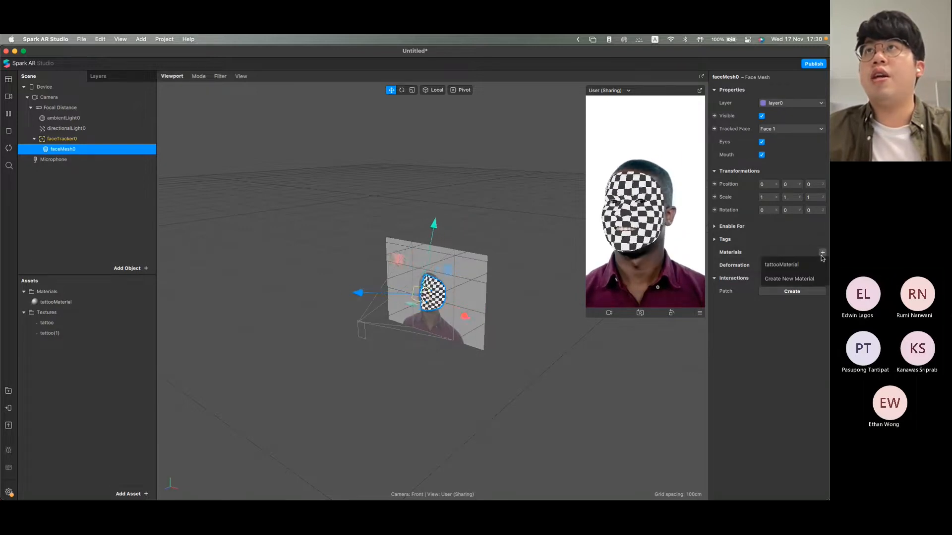
click(789, 265)
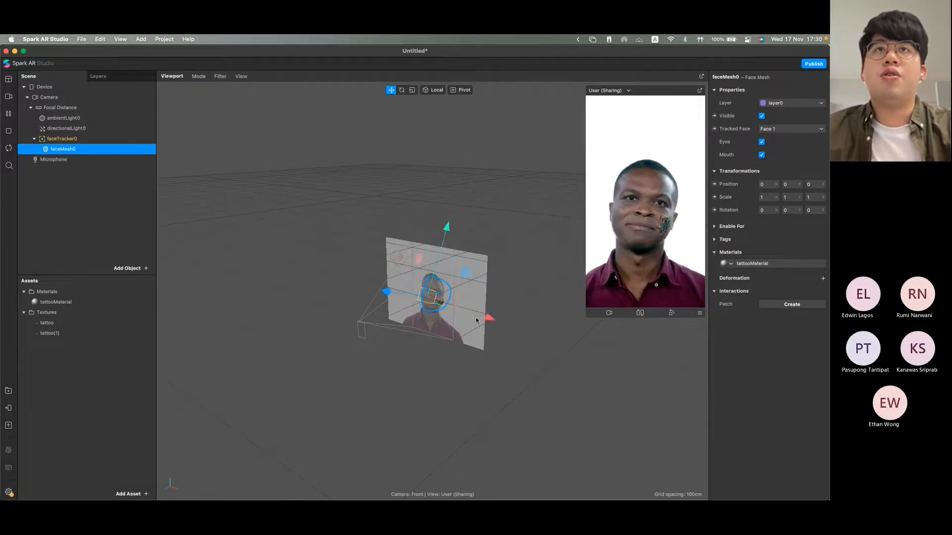
scroll(476, 320, up, 5)
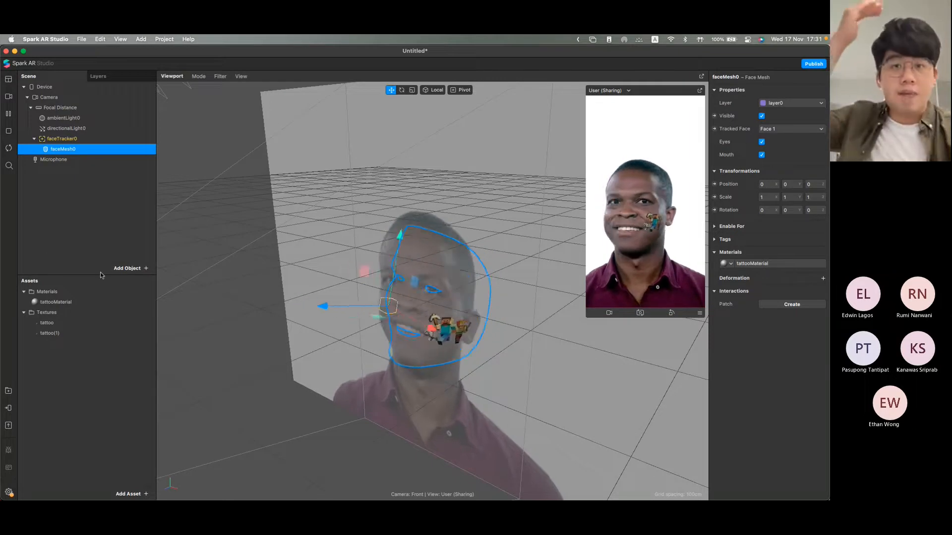
Step: Insert a 3D Text object and place it under the face tracker in the scene hierarchy
click(126, 268)
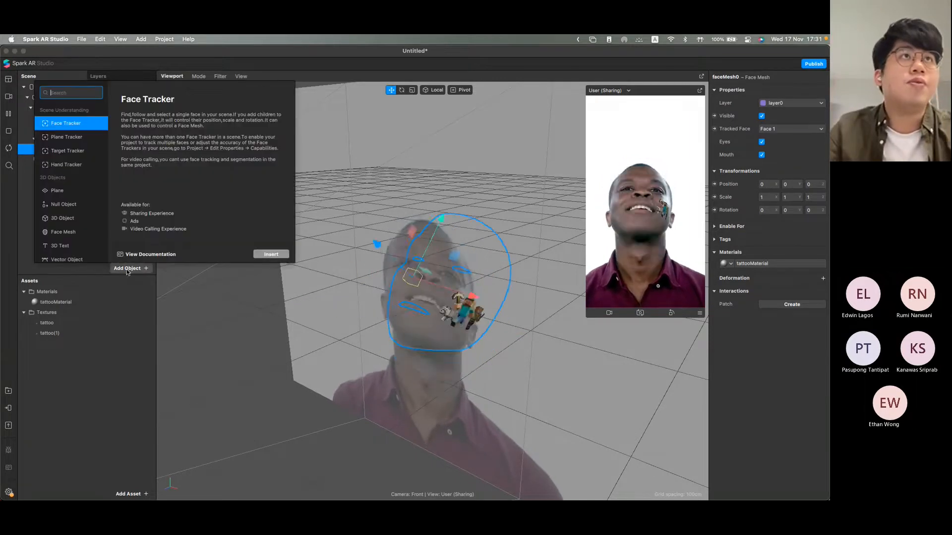
scroll(78, 218, down, 2)
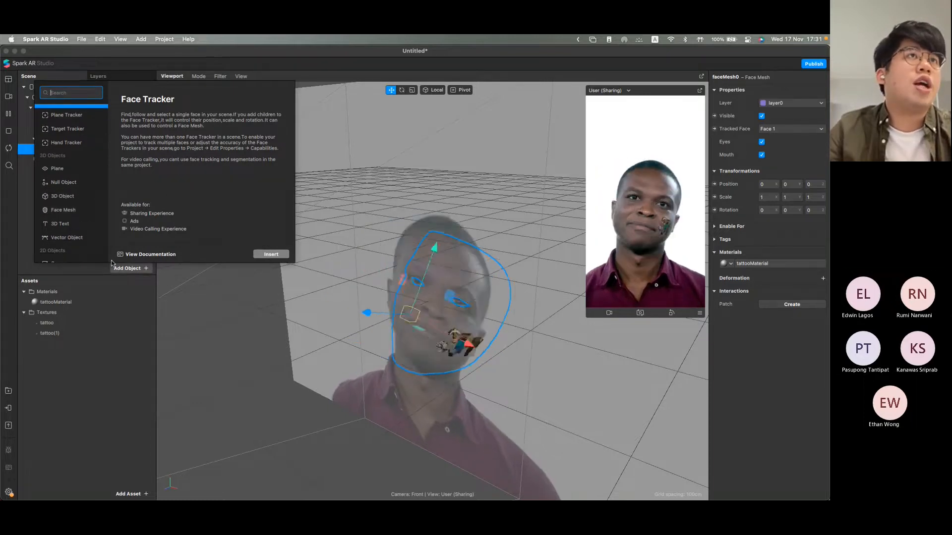
click(76, 224)
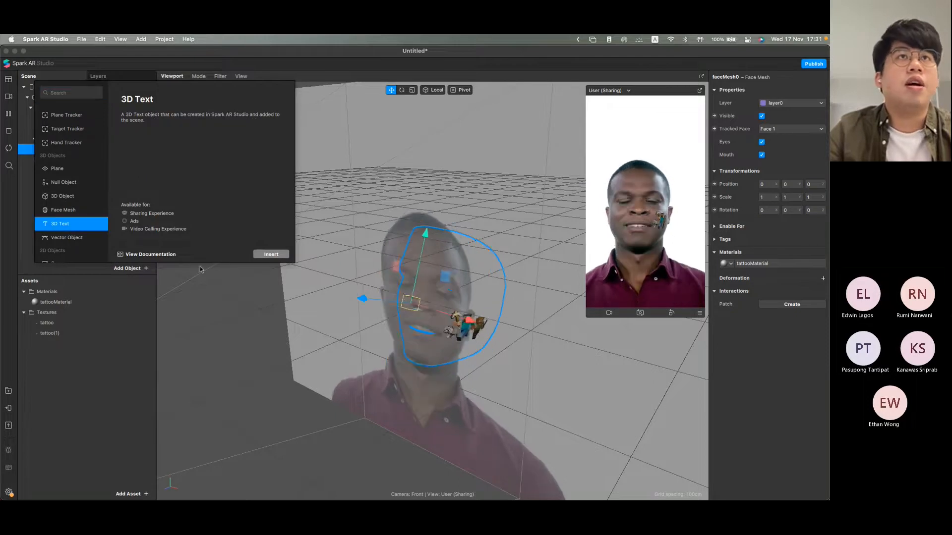
click(270, 255)
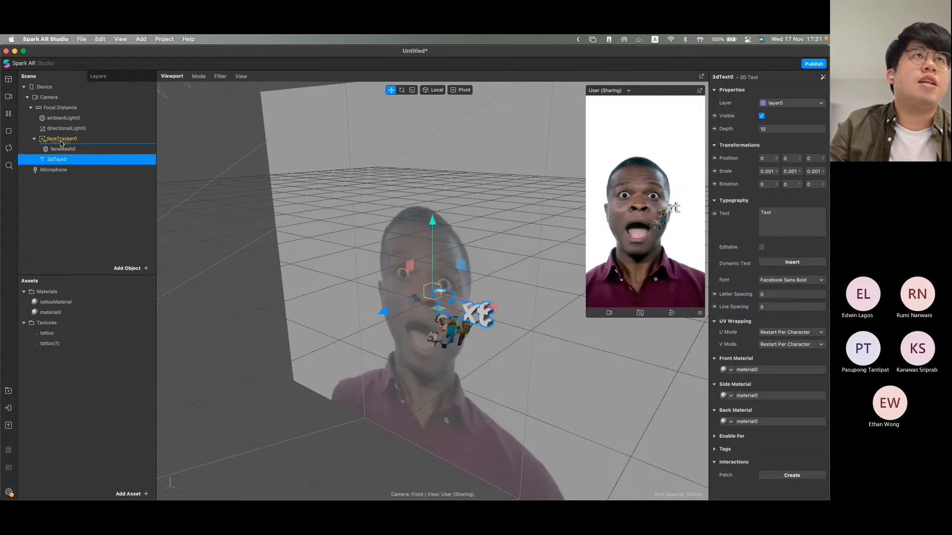
drag(61, 143, 61, 143)
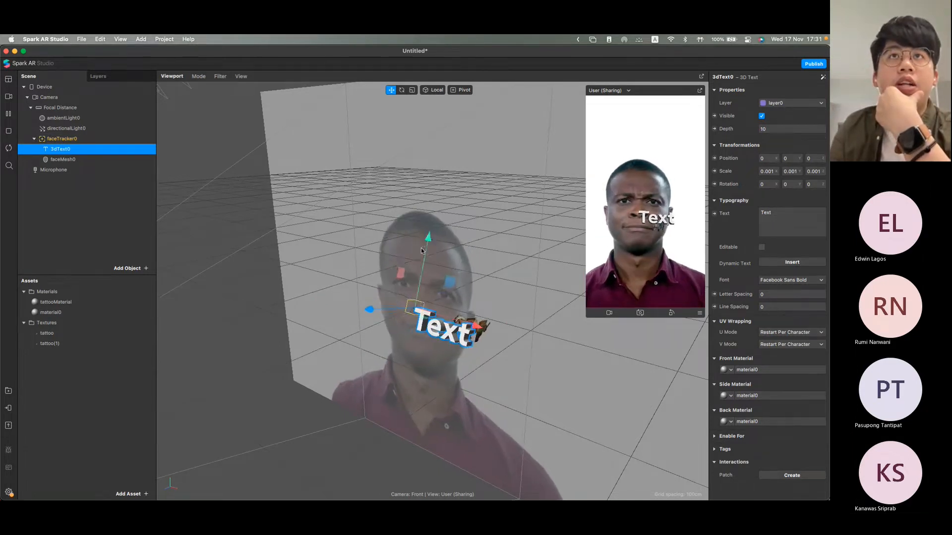
Step: Move the 3D text above the head, to a Y position of about 0.16, and set its X position to -0.05
drag(424, 220, 439, 119)
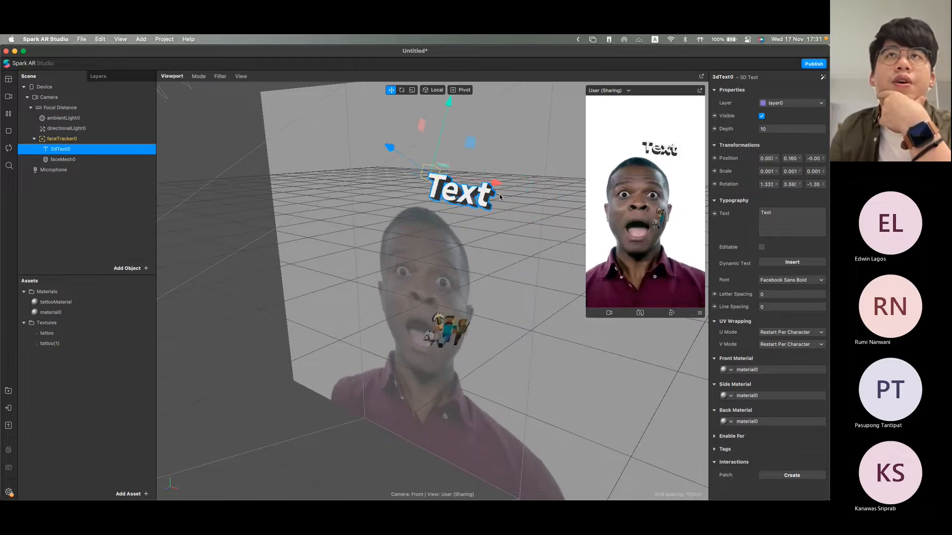
click(791, 158)
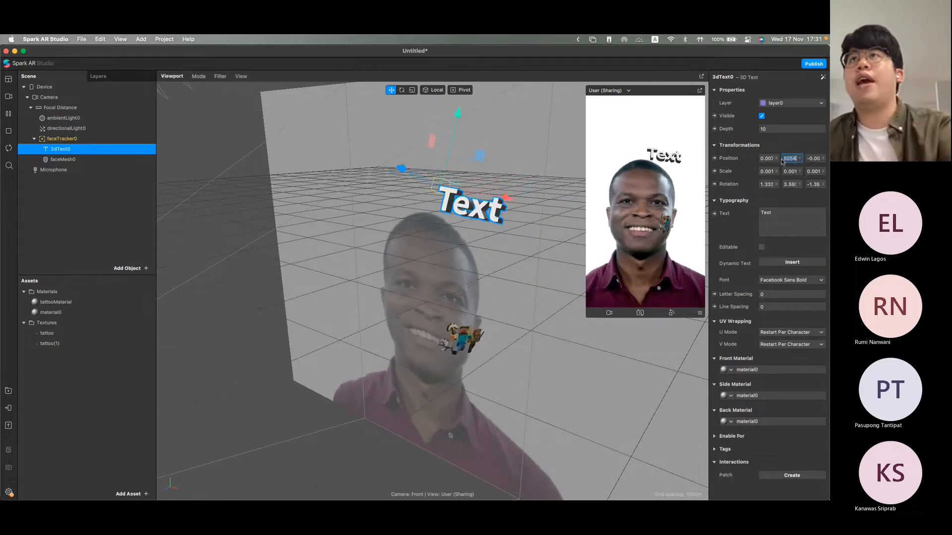
click(769, 159)
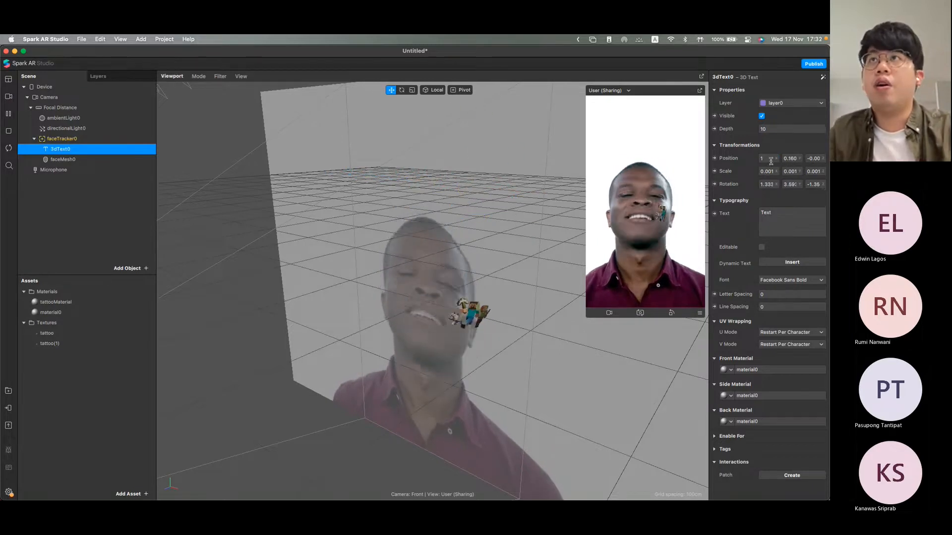
text(0.1)
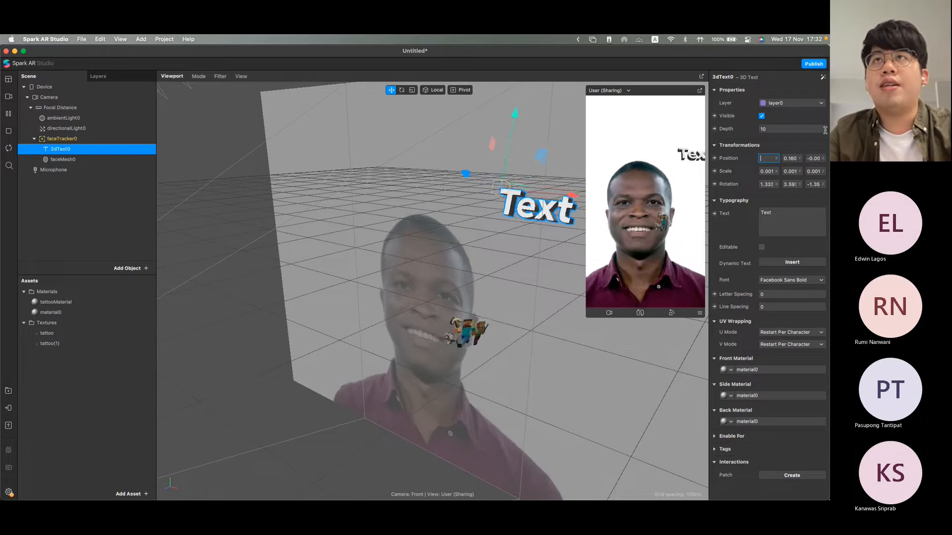
text(.)
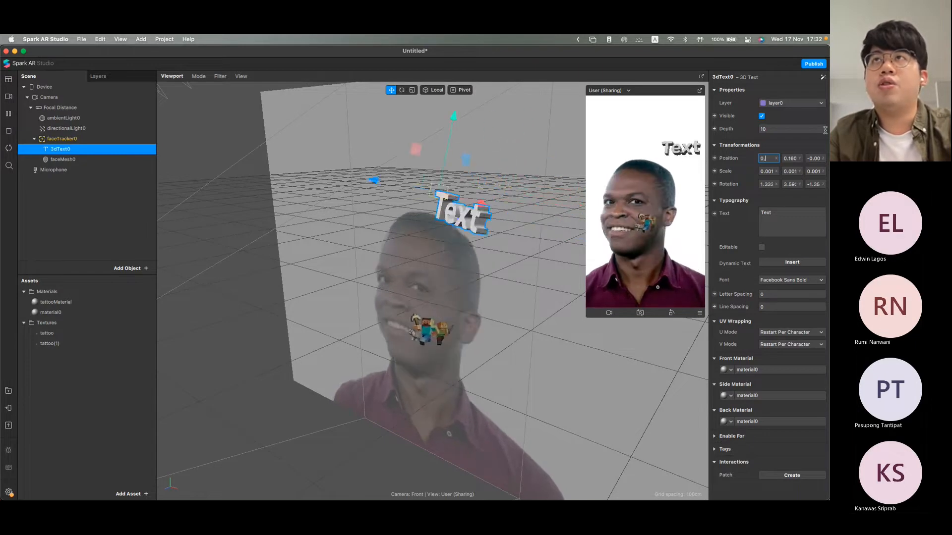
key(BackSpace)
key(BackSpace)
text(-)
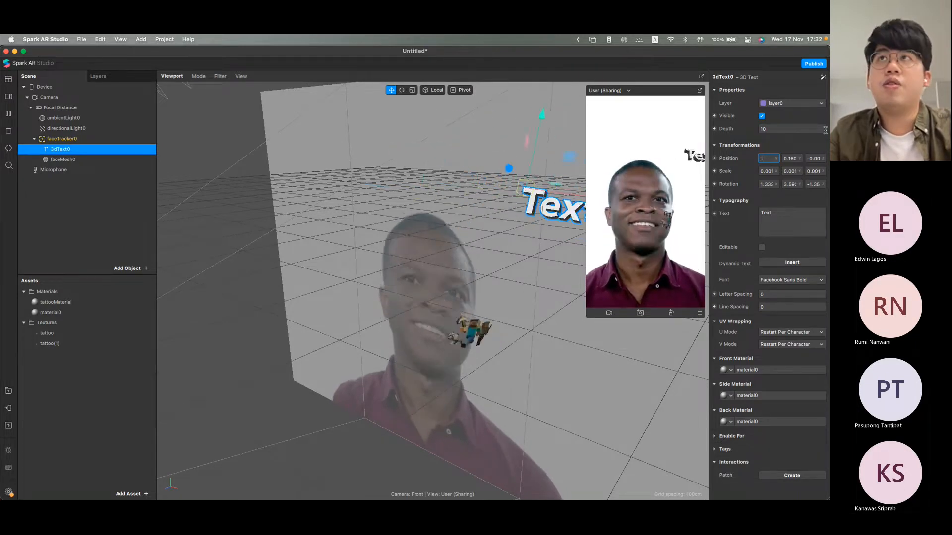
text(0.0.)
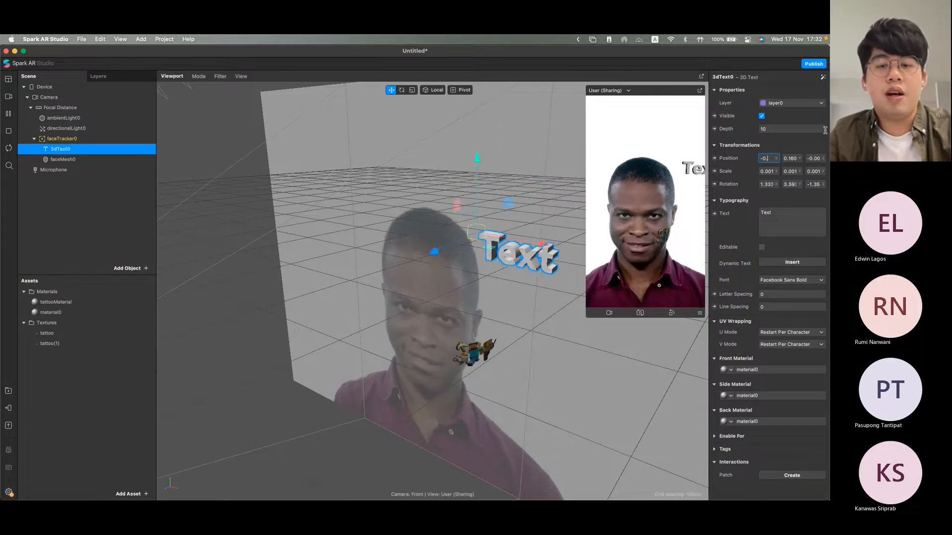
text(5)
key(Return)
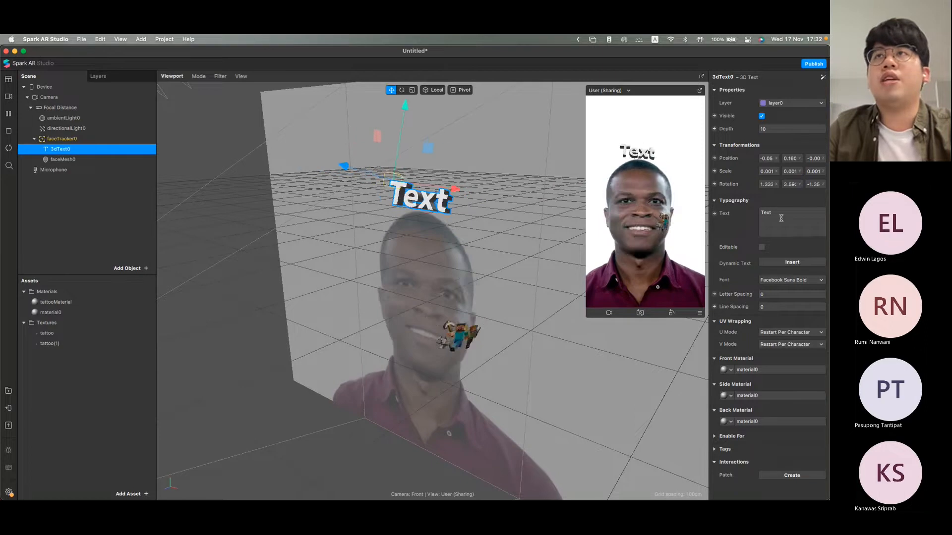
Step: Replace the 3D text's content with "Welcome"
drag(780, 216, 740, 215)
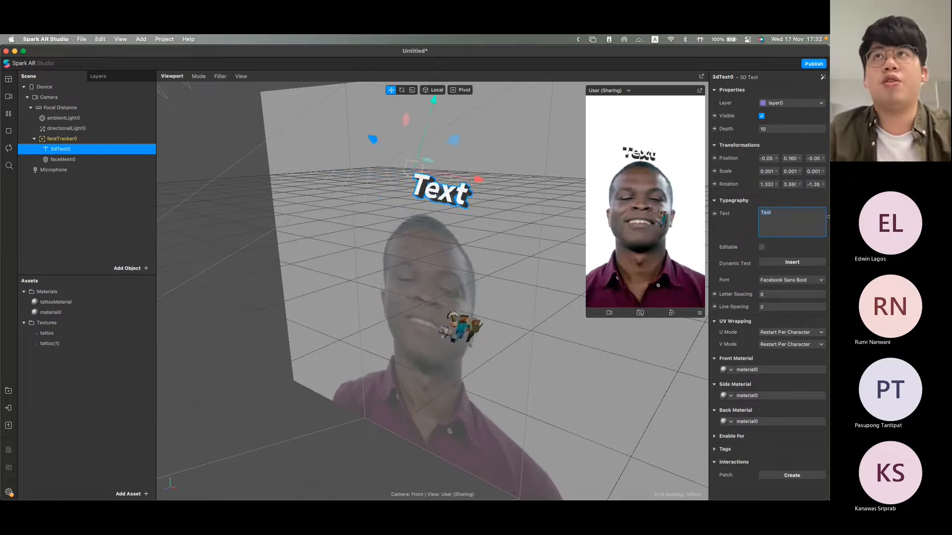
text(Cobodsa)
key(BackSpace)
key(BackSpace)
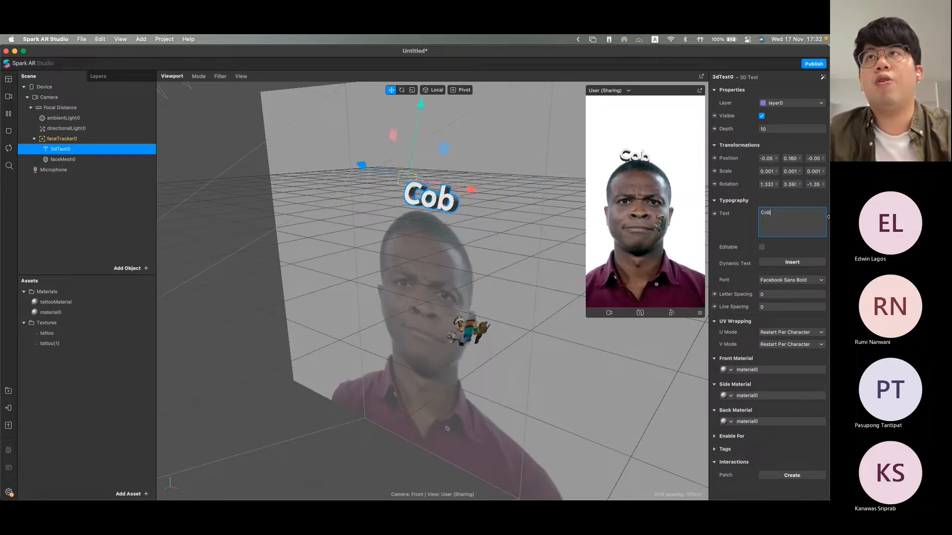
text(We.come)
key(BackSpace)
key(BackSpace)
key(BackSpace)
key(BackSpace)
key(BackSpace)
text(;)
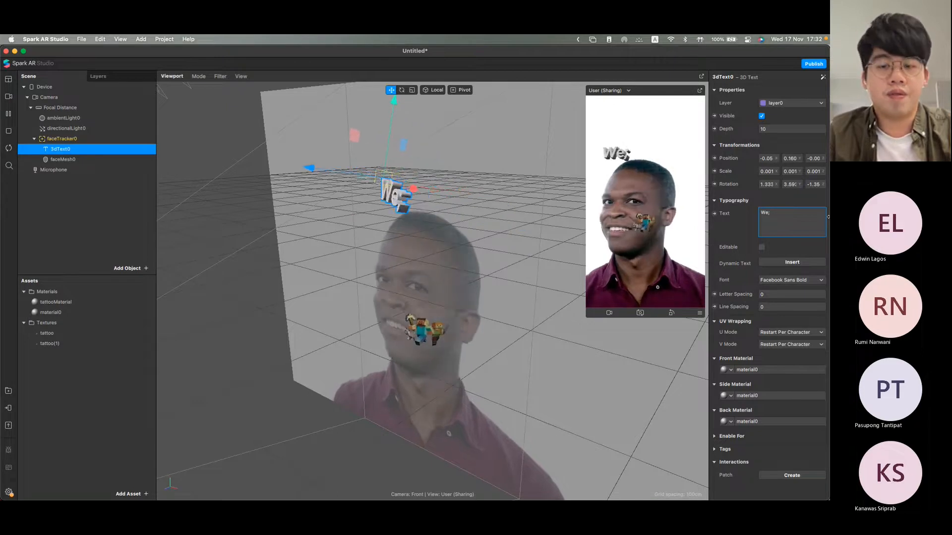
text(come)
click(642, 190)
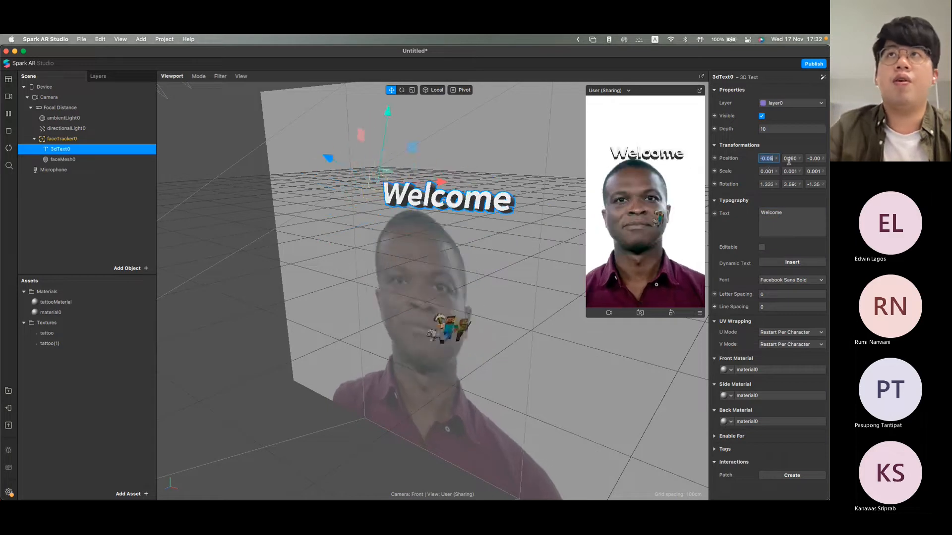
Step: Set the X position of the "Welcome" 3D text to -0.1
click(767, 158)
text(-0.)
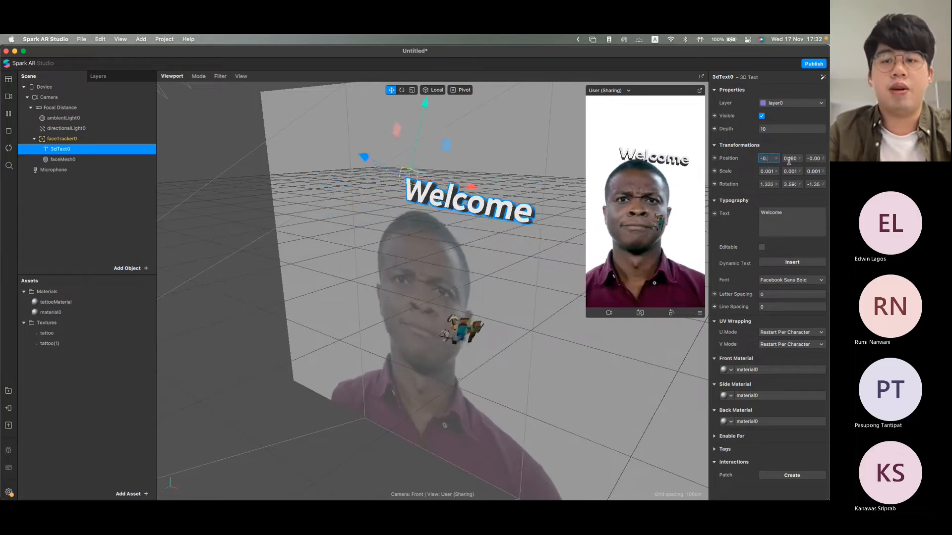
text(0)
key(BackSpace)
text(1)
key(Return)
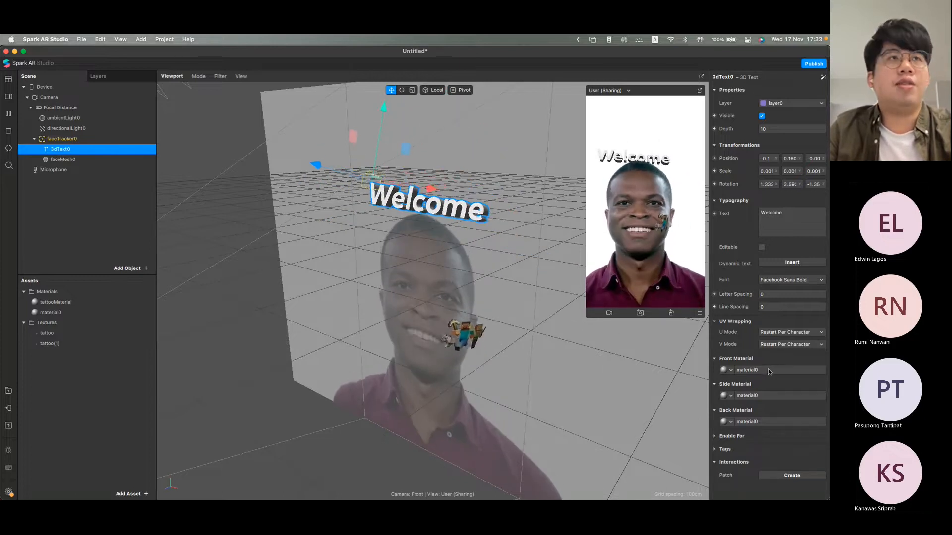
Step: Change the diffuse color of material0, used by the 3D text, to blue and check it on the text object
click(48, 313)
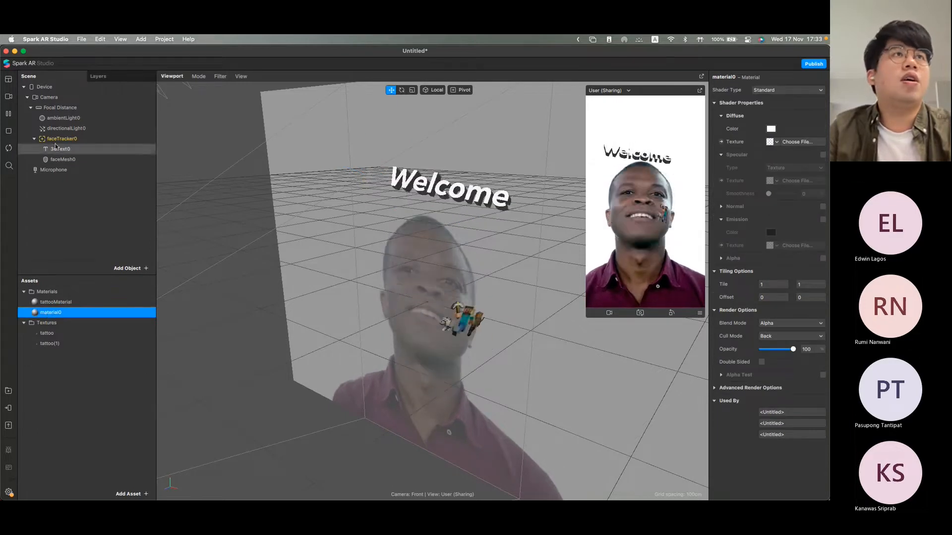
click(771, 129)
drag(348, 281, 328, 285)
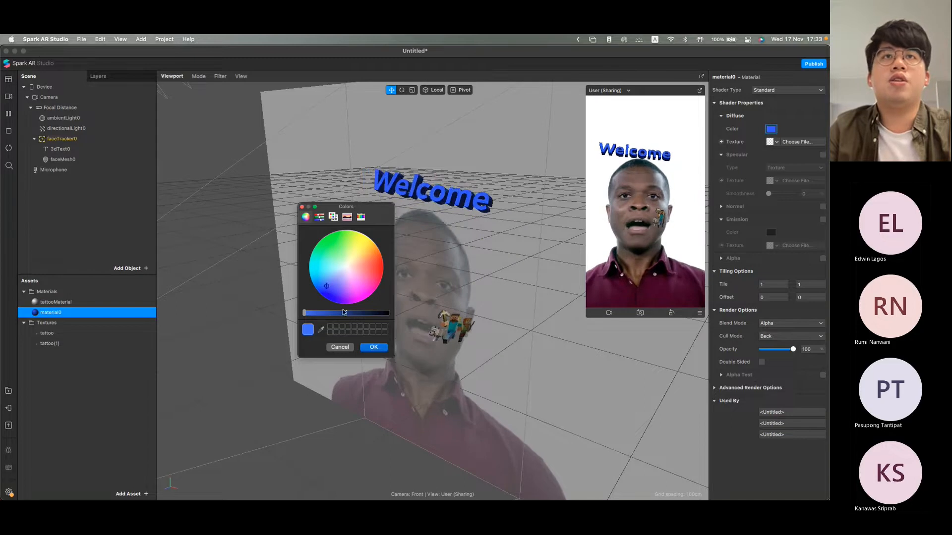
click(374, 347)
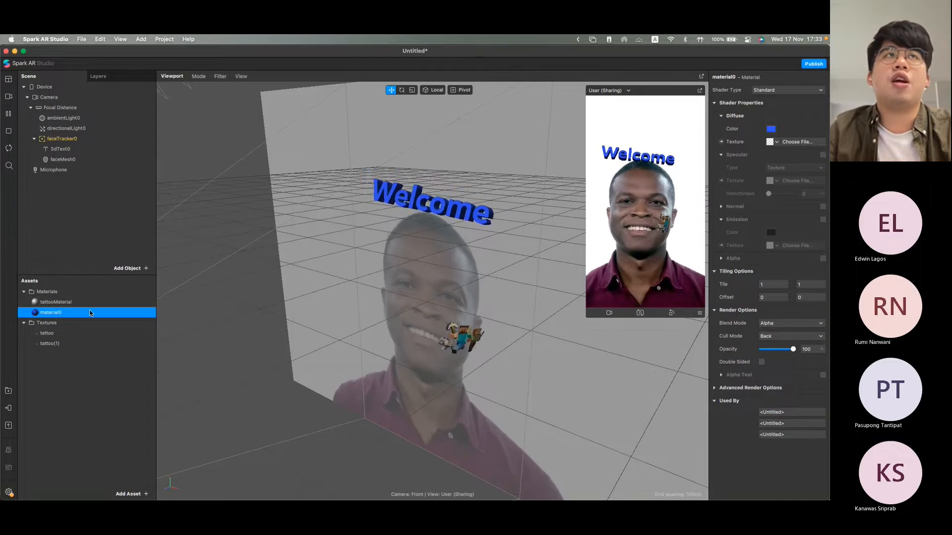
click(95, 159)
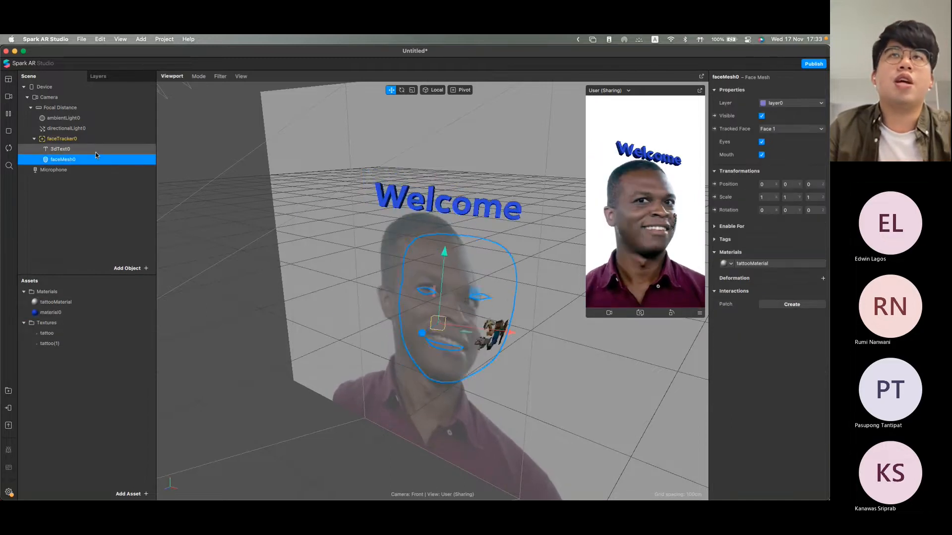
click(95, 150)
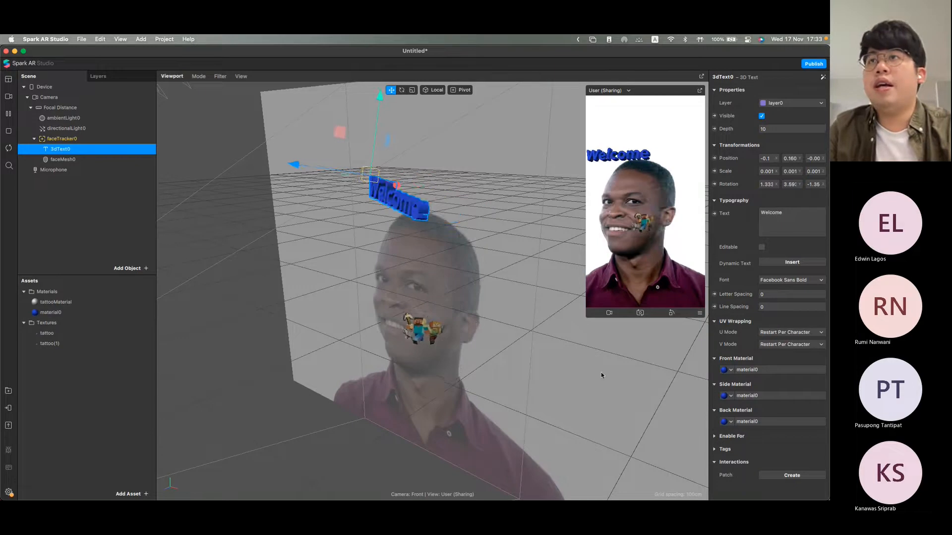
Step: Recolor the diffuse of material0 to a pinkish red
click(84, 313)
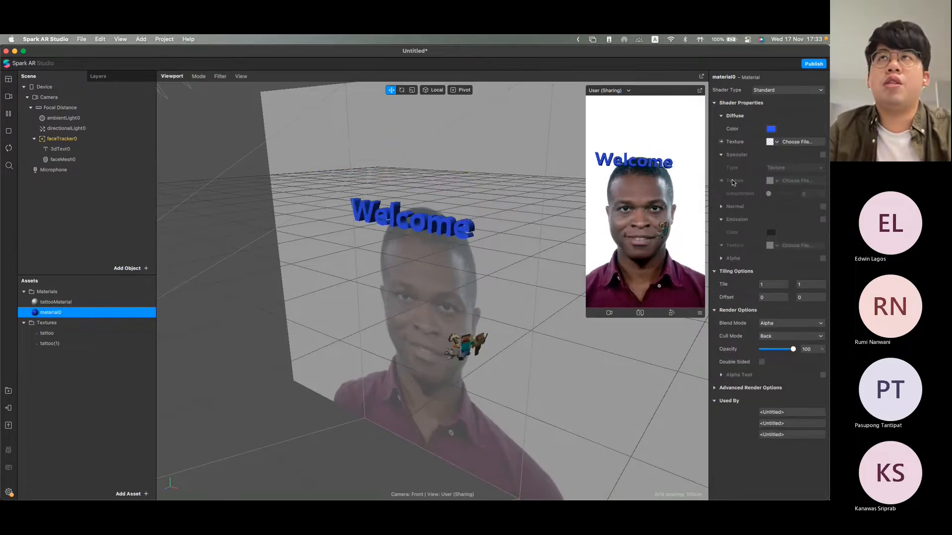
click(771, 130)
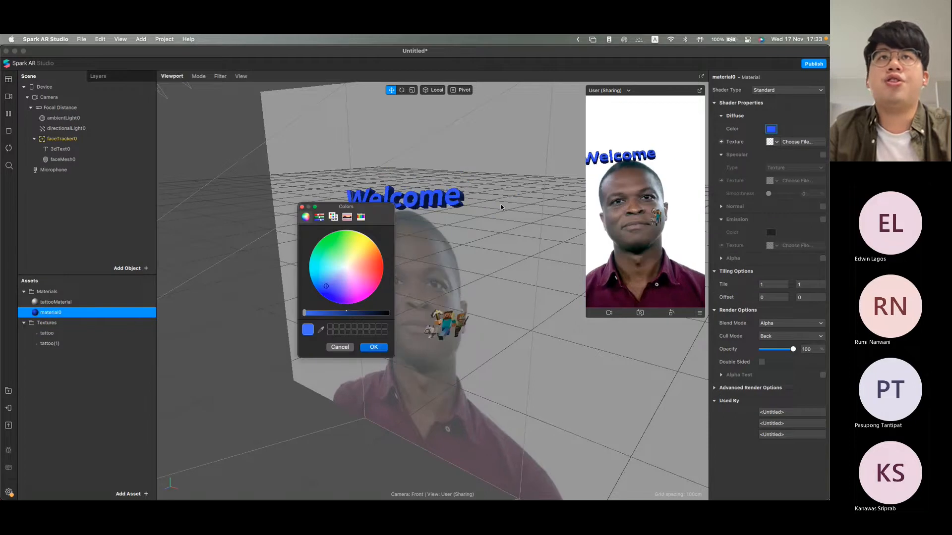
click(373, 274)
mouse_move(373, 275)
mouse_down()
mouse_move(381, 266)
mouse_move(381, 285)
mouse_up()
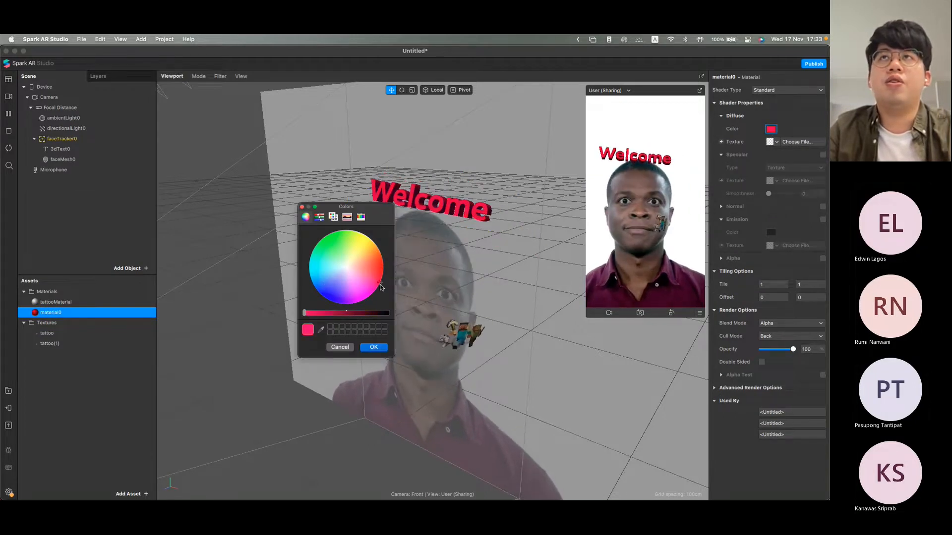
click(374, 348)
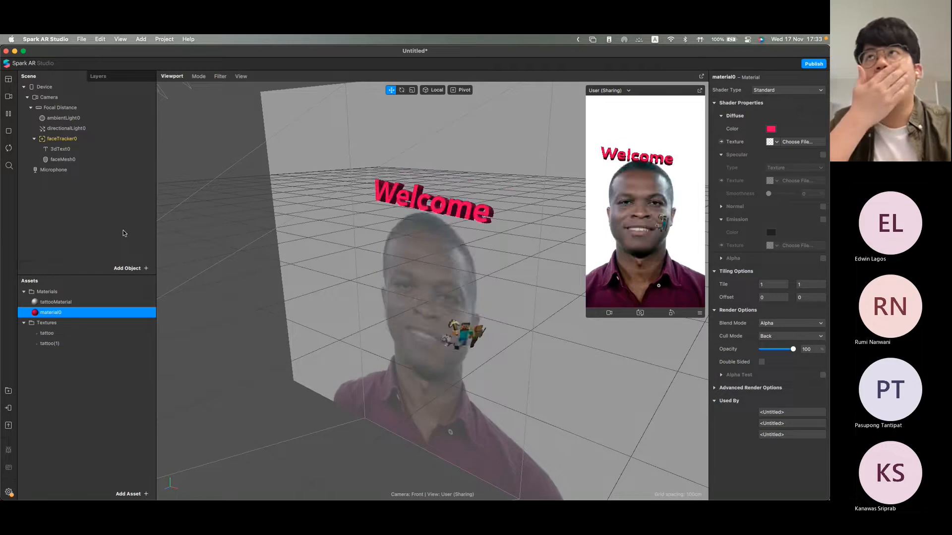
Step: Insert a Particle System object under the face tracker
click(139, 268)
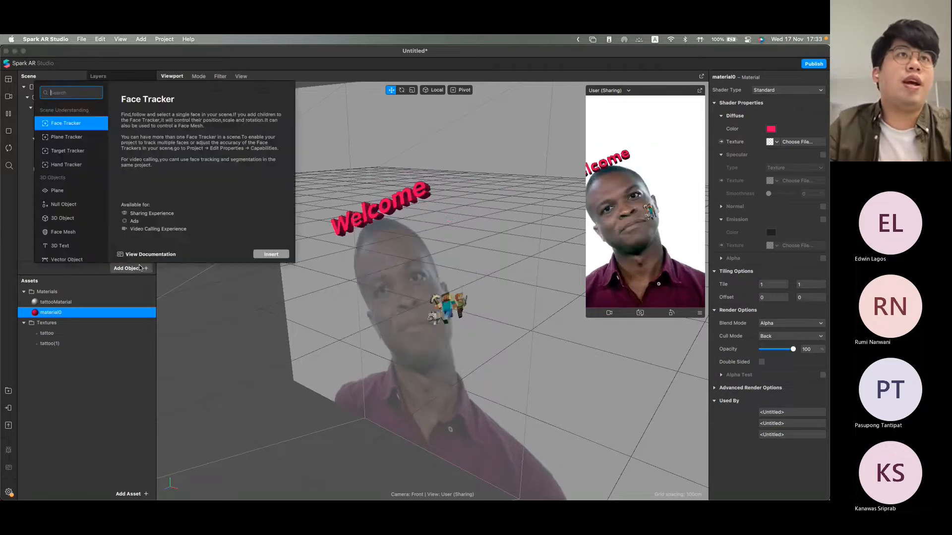
scroll(63, 226, down, 1)
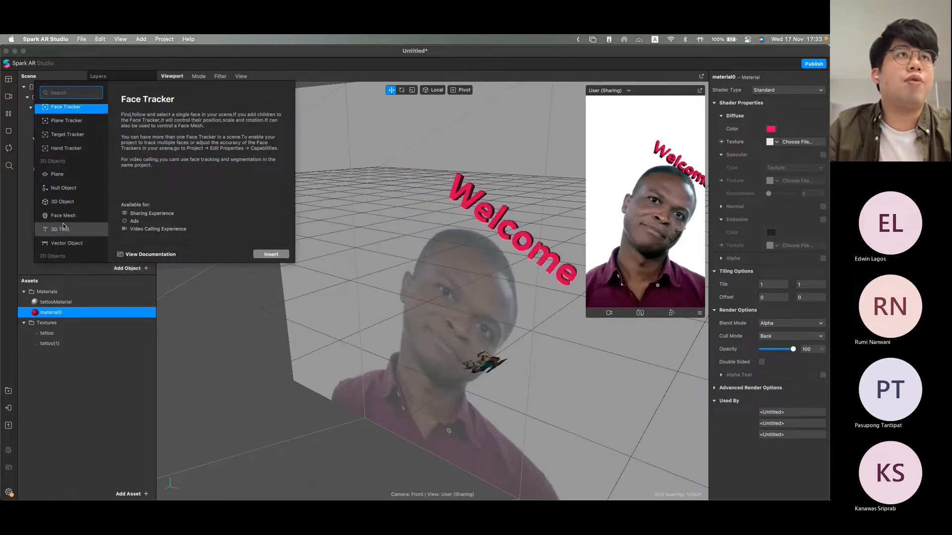
scroll(63, 226, down, 9)
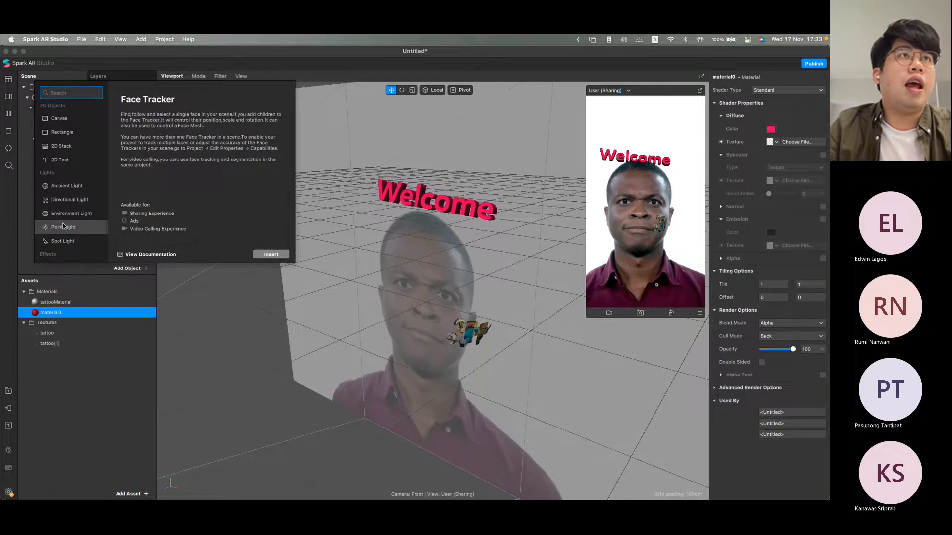
scroll(63, 226, down, 3)
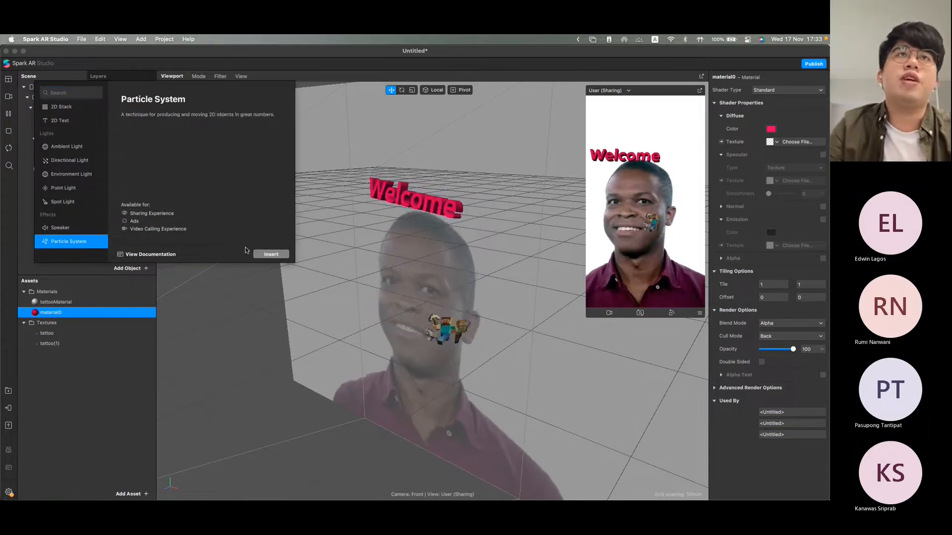
click(263, 256)
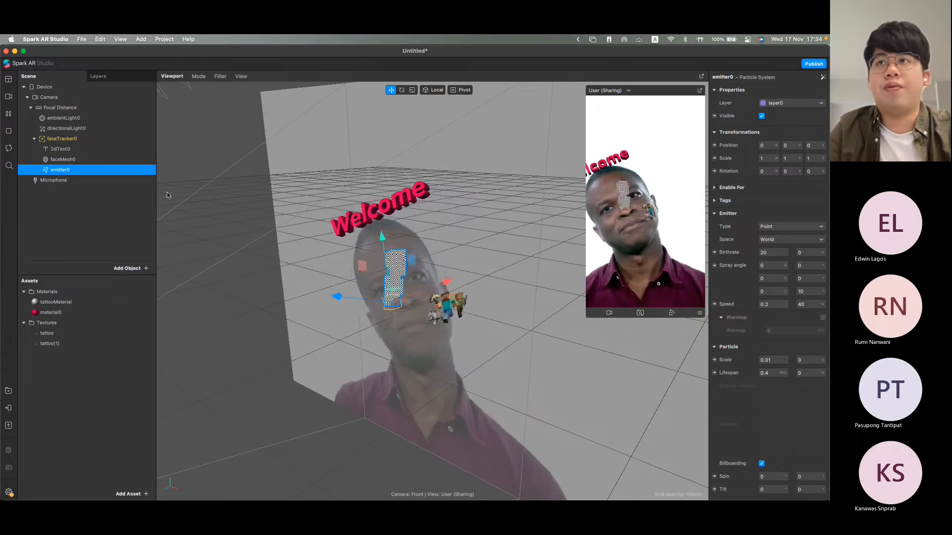
Step: Create a new material for the particle emitter and locate it among the assets
scroll(758, 405, down, 5)
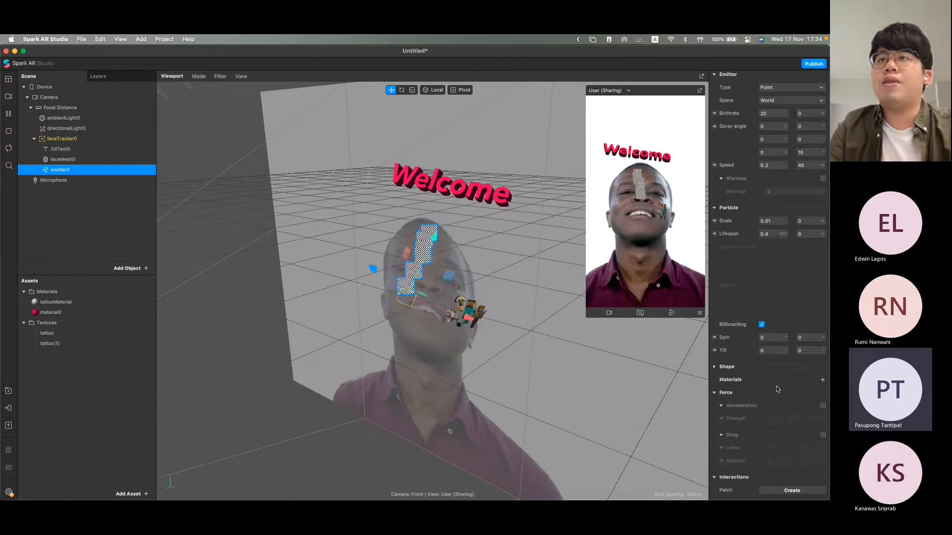
scroll(751, 290, up, 1)
scroll(751, 290, down, 1)
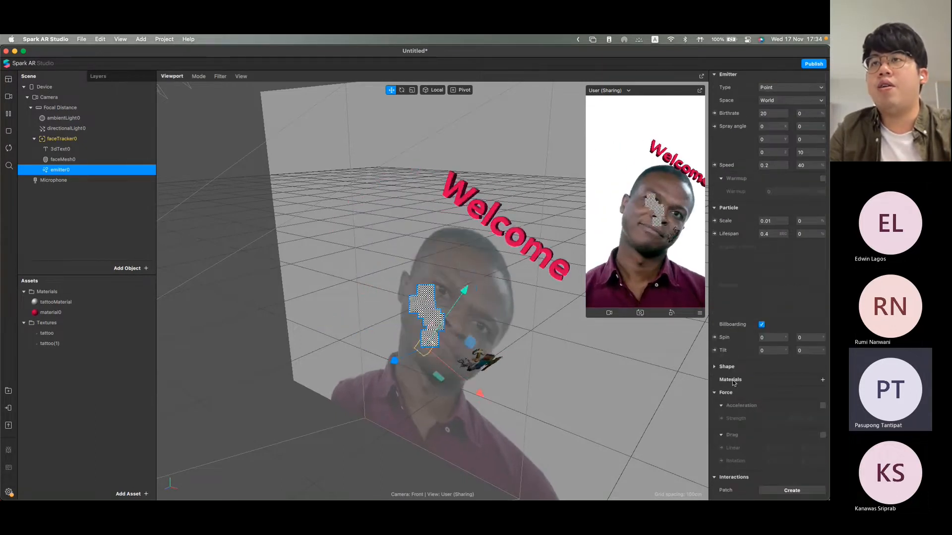
click(823, 380)
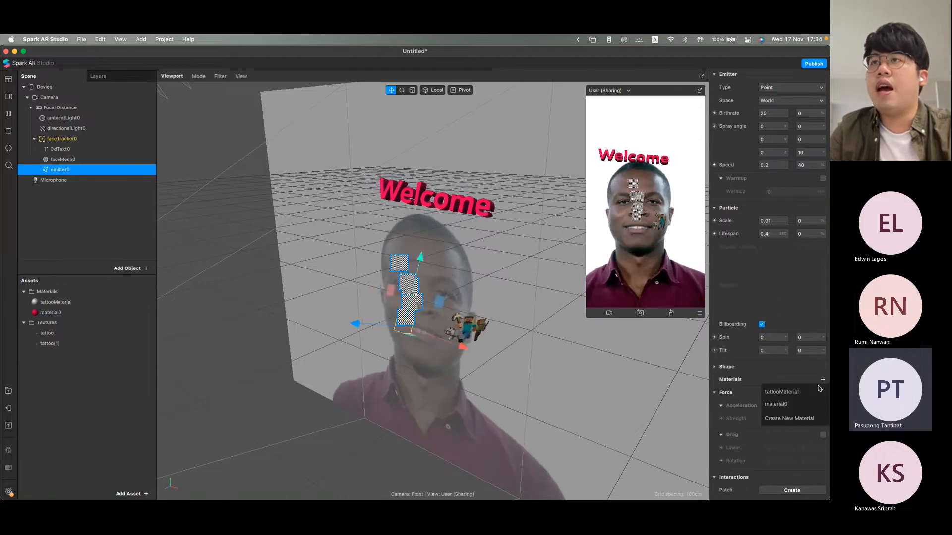
click(806, 420)
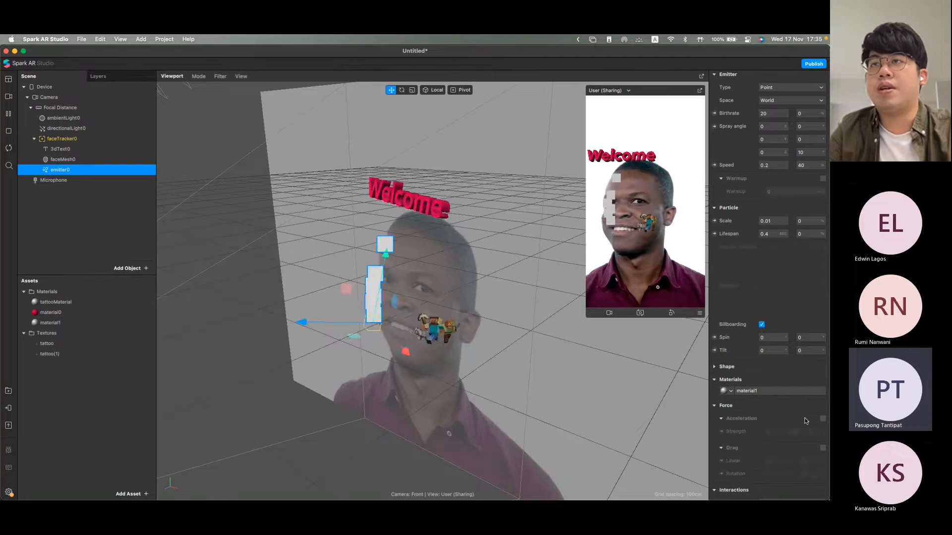
click(764, 391)
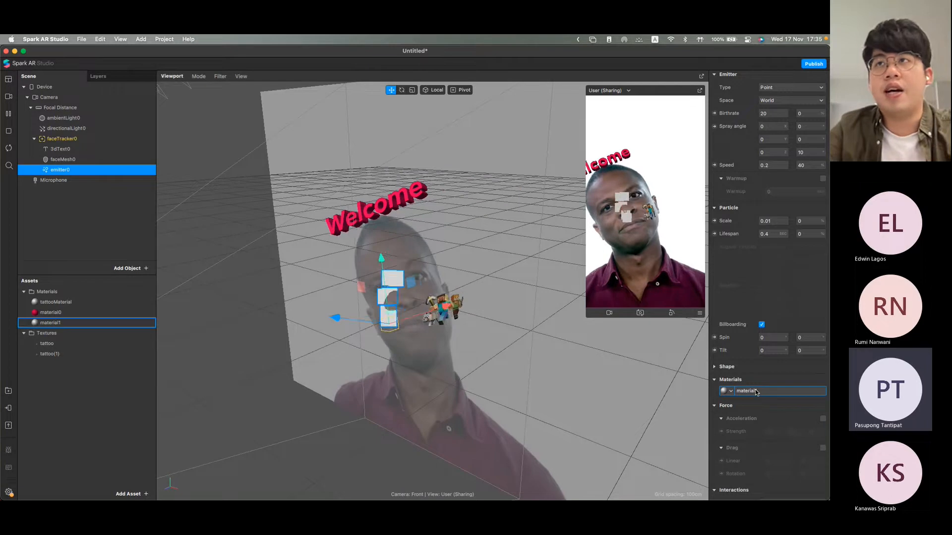
Step: Rename the emitter's new material to tntMaterial
click(56, 324)
double_click(58, 324)
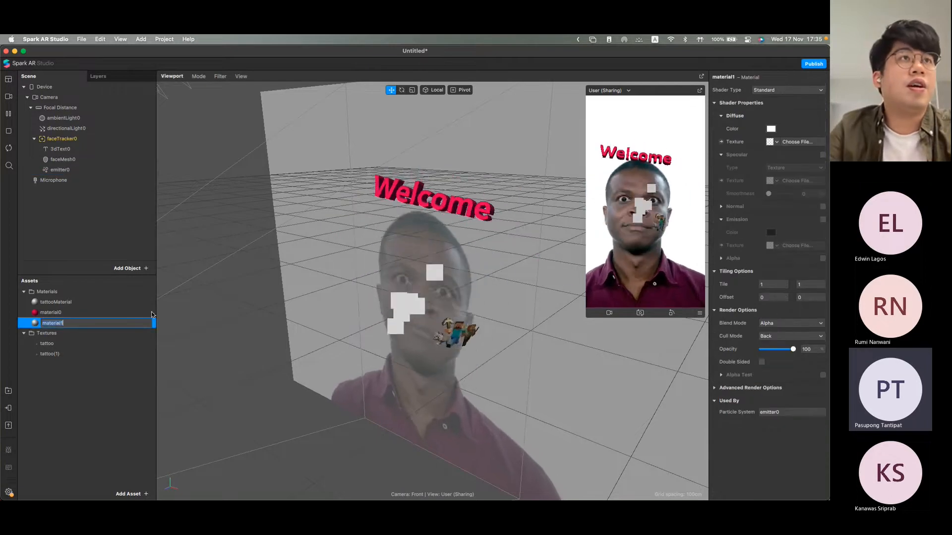
key(BackSpace)
text(tntMater)
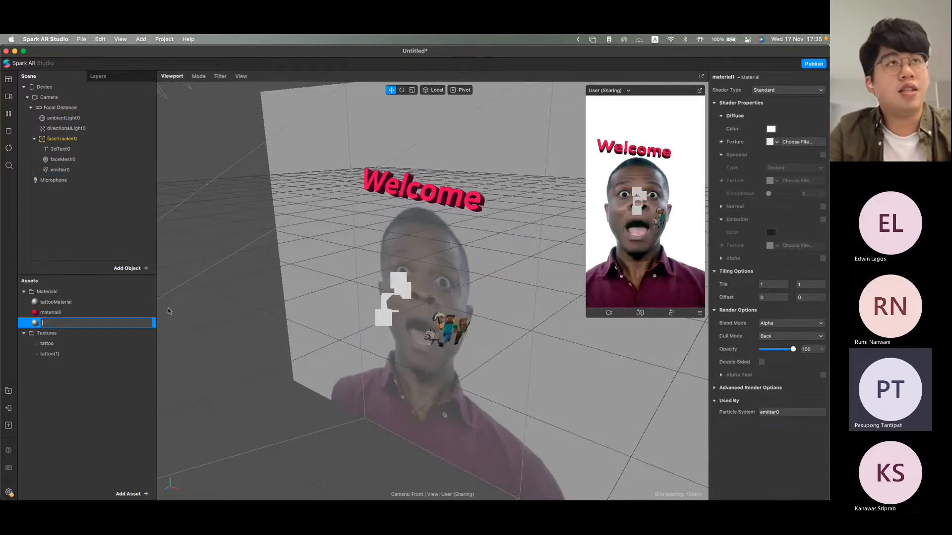
text(ialds)
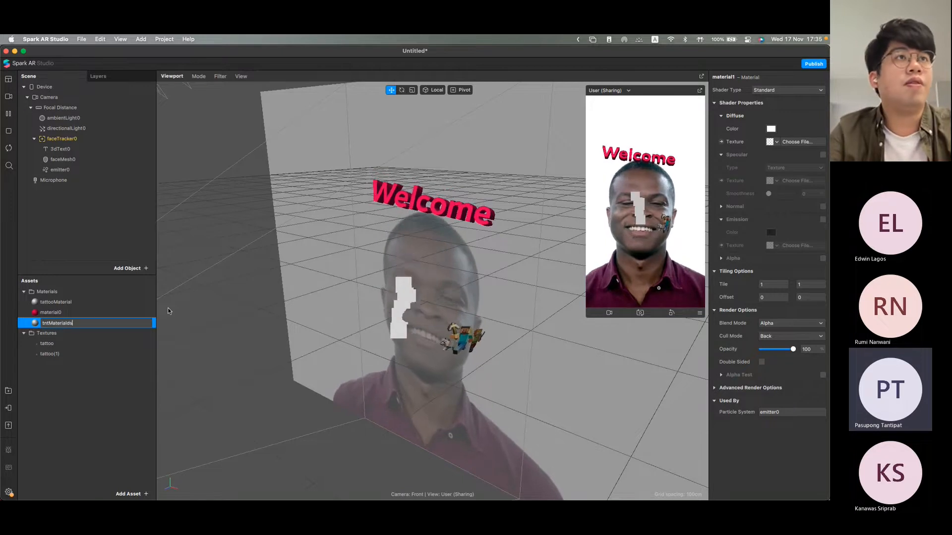
key(Return)
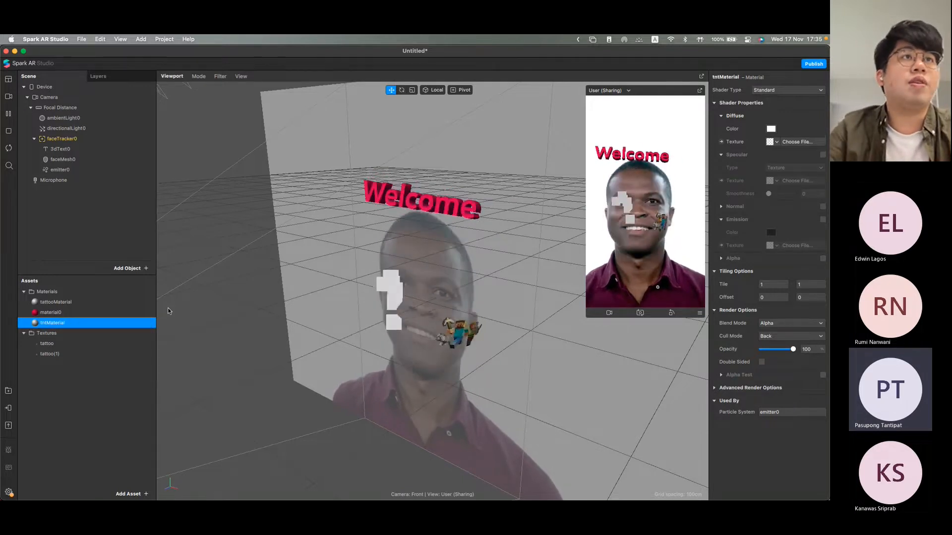
Step: Load tnt.png from the Face Mask folder as the diffuse texture of tntMaterial
click(797, 142)
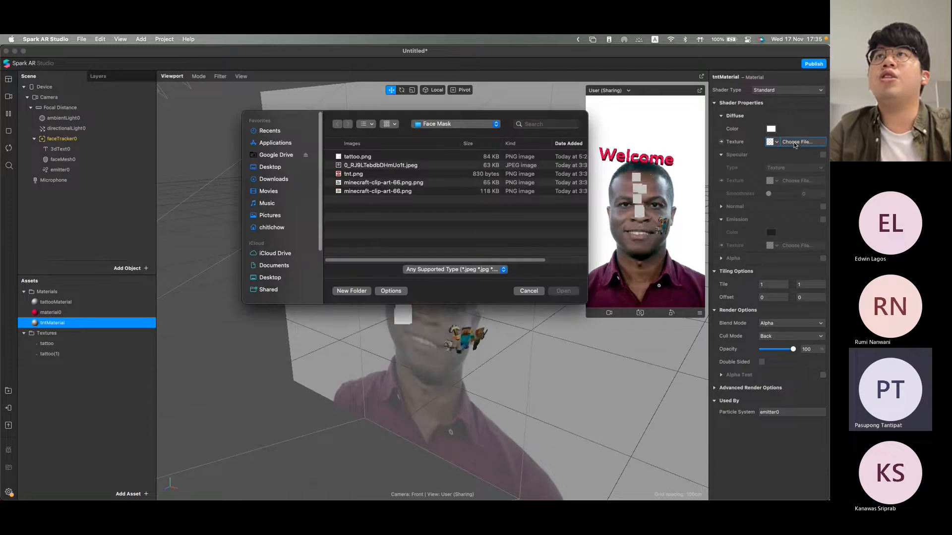
click(350, 174)
click(564, 291)
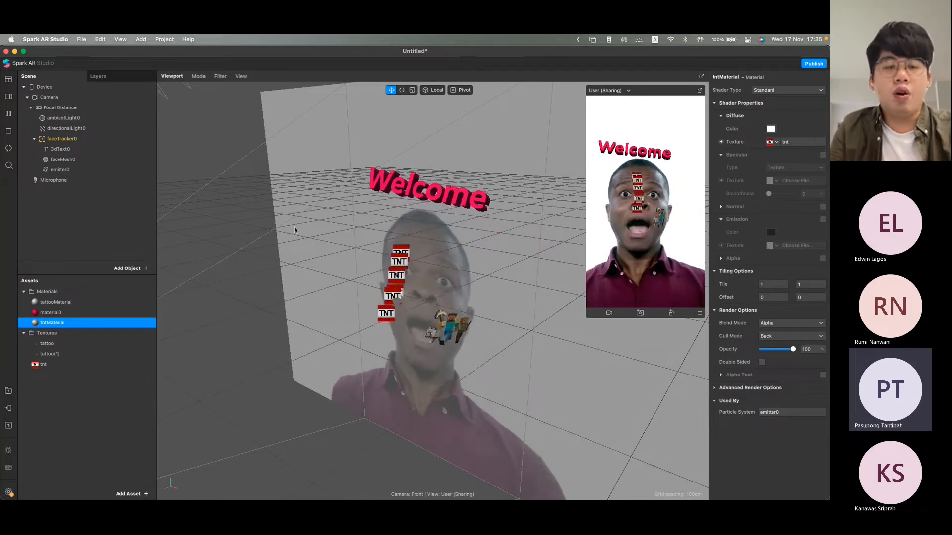
Step: Save the project to the Desktop under the name "Minecraft Tattoo"
key(super+s)
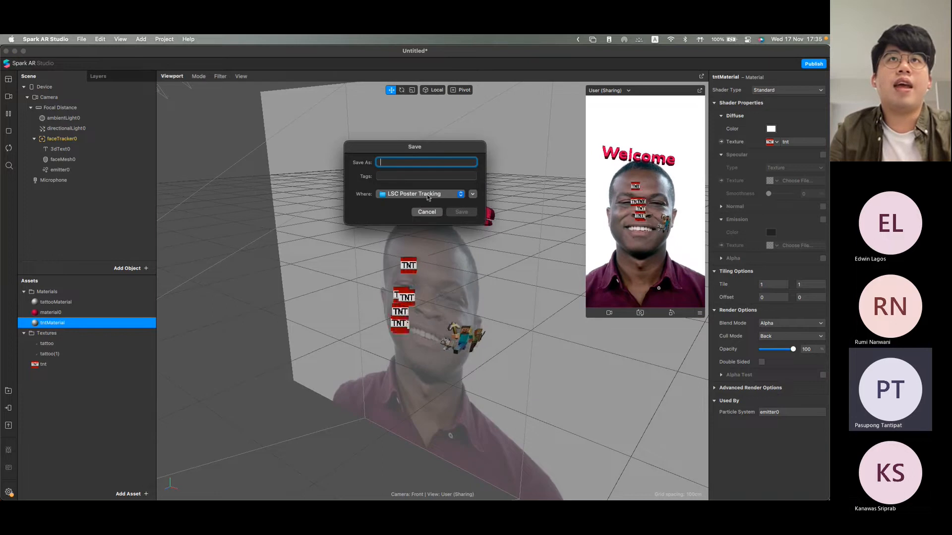
click(407, 194)
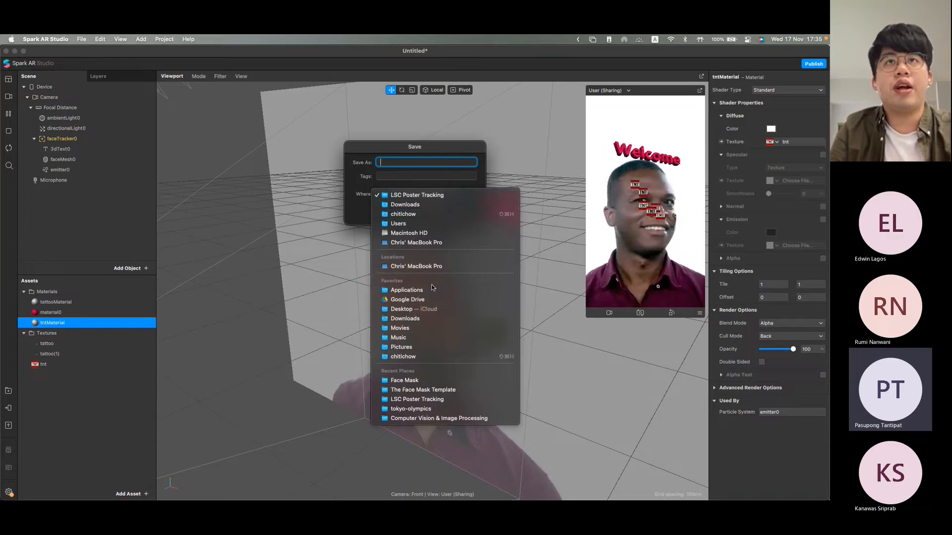
click(425, 309)
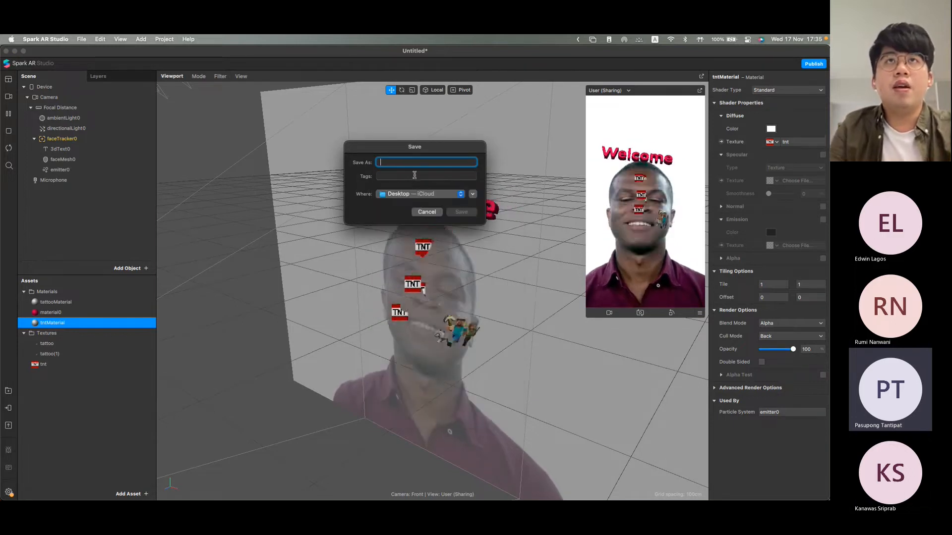
text(Sample Lab)
key(BackSpace)
key(BackSpace)
key(BackSpace)
key(BackSpace)
key(BackSpace)
key(BackSpace)
key(BackSpace)
key(BackSpace)
key(BackSpace)
key(BackSpace)
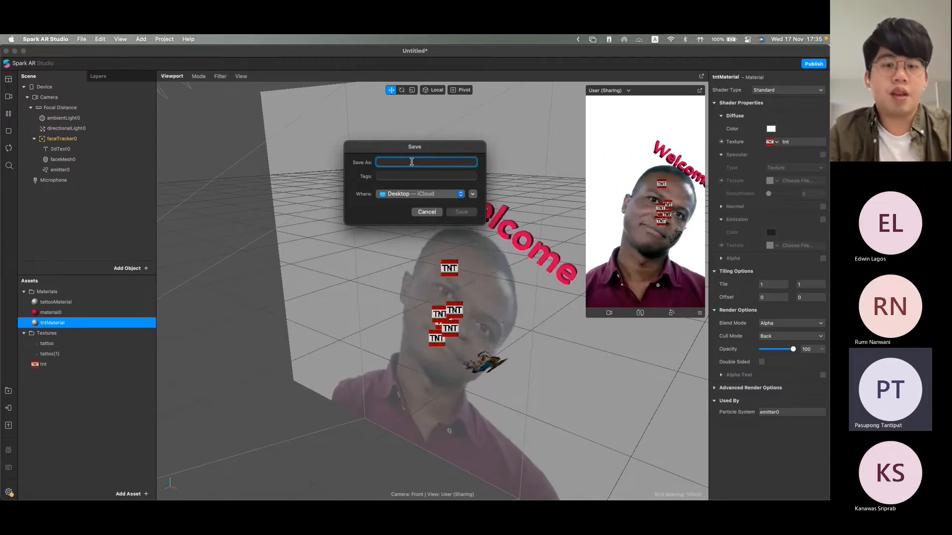
text(Min)
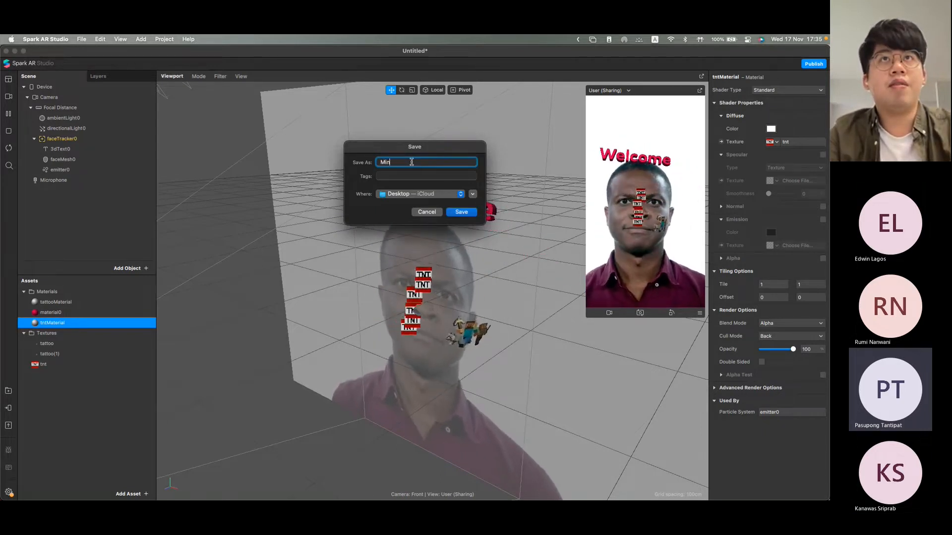
text(ecraft)
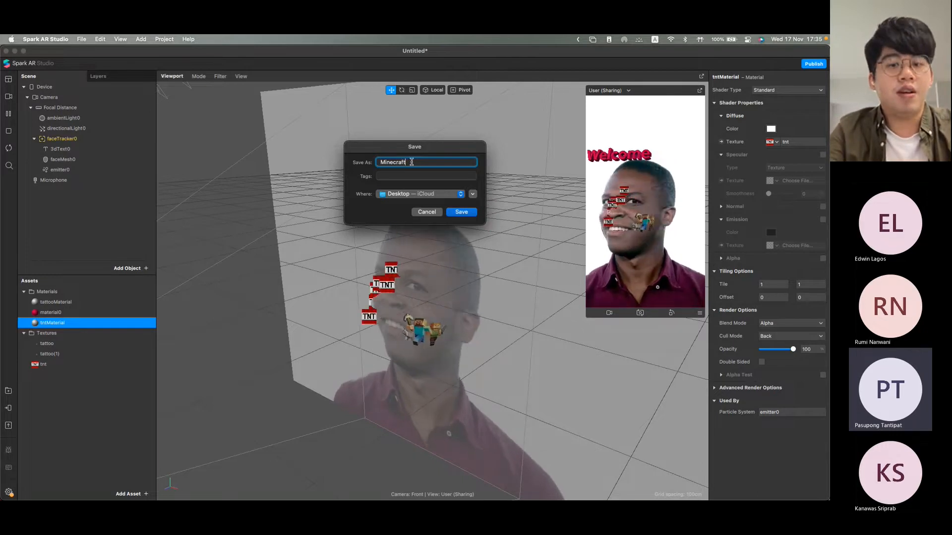
text( Tattoo)
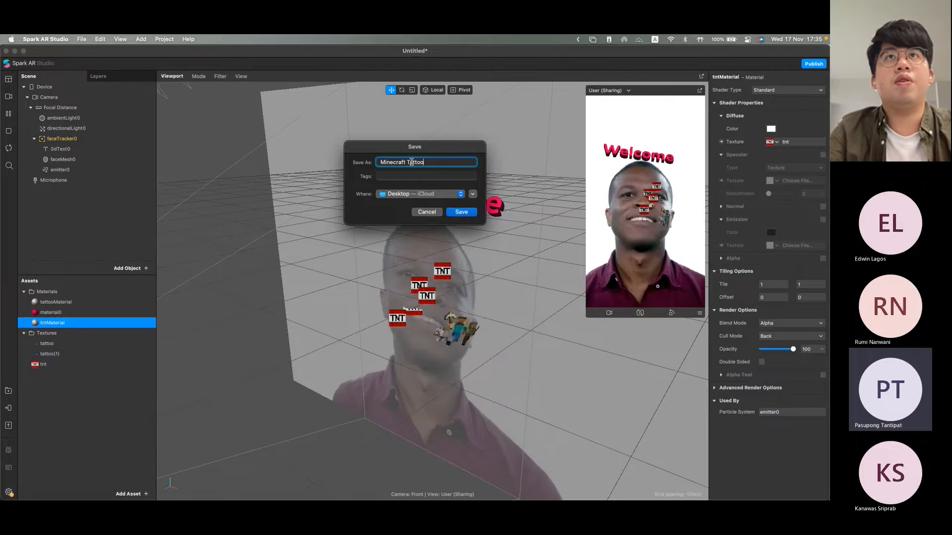
click(470, 214)
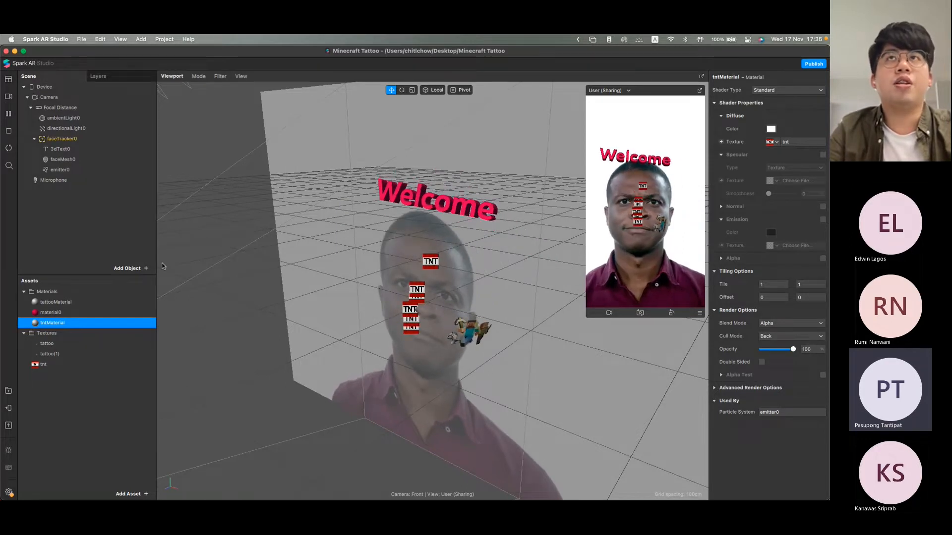
Step: Switch to Finder and examine the saved project files in the Minecraft Tattoo folder on the Desktop, closing the window when done
key(super+Tab)
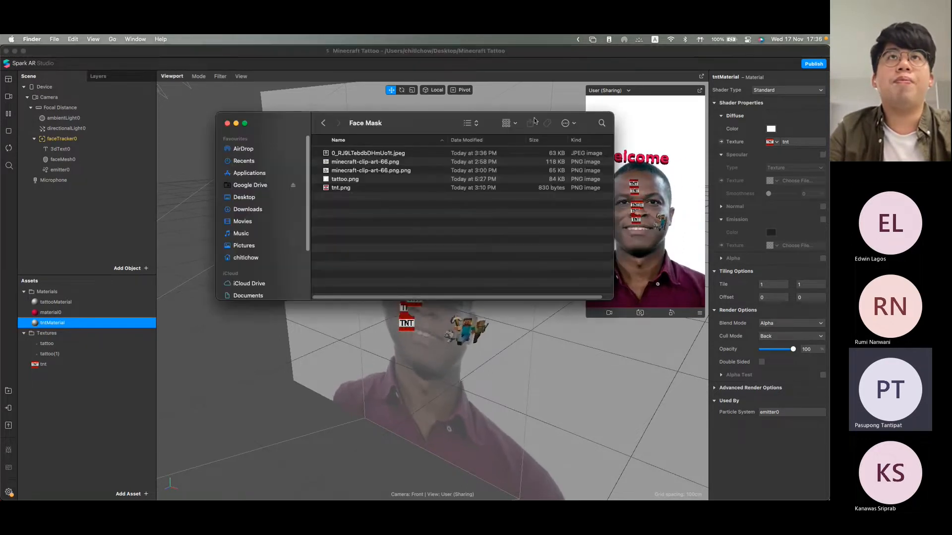
click(263, 201)
scroll(364, 233, down, 2)
scroll(364, 235, up, 2)
scroll(364, 235, down, 1)
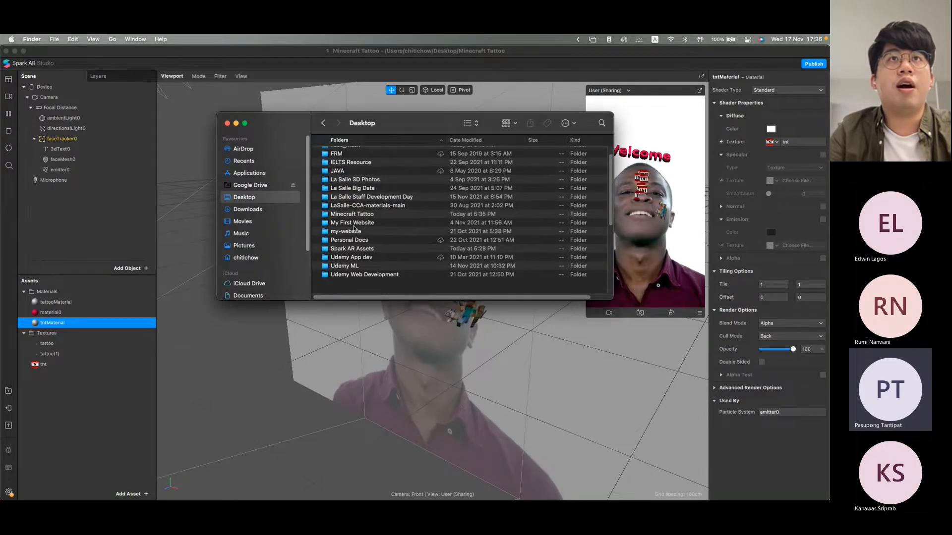
double_click(354, 216)
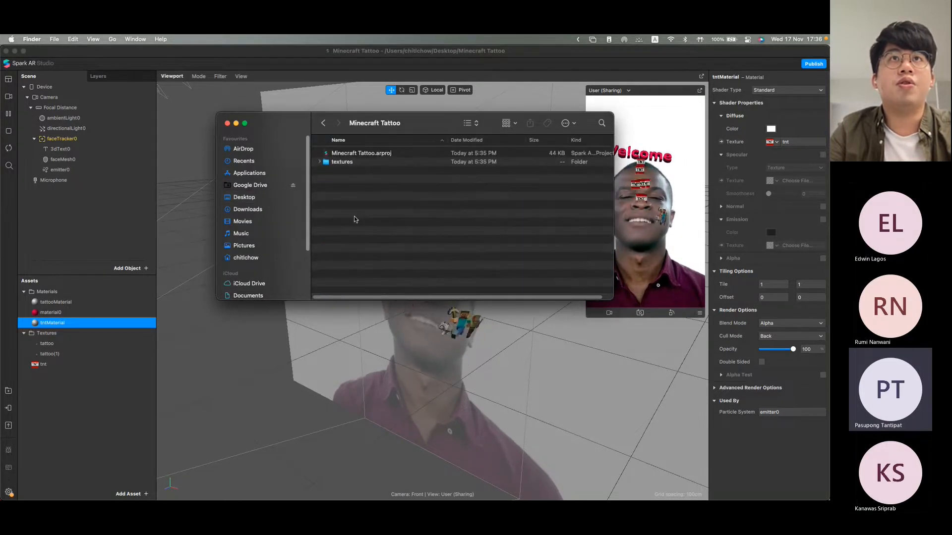
click(373, 155)
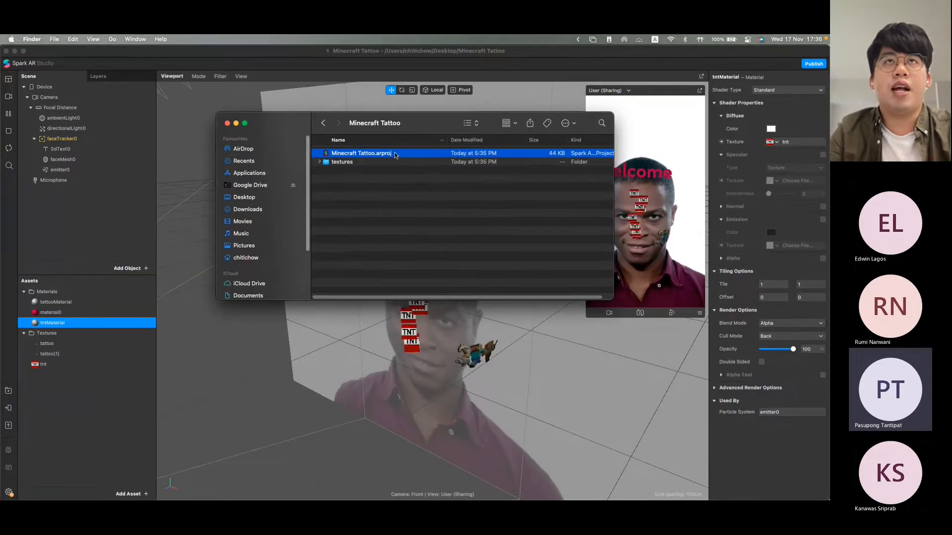
click(227, 123)
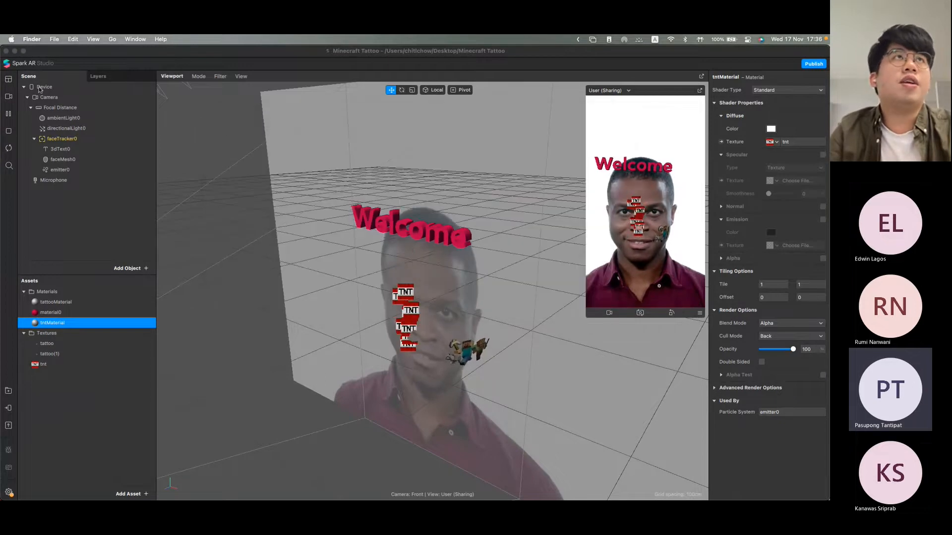
Step: Close the Minecraft Tattoo project and create a new blank project
click(6, 51)
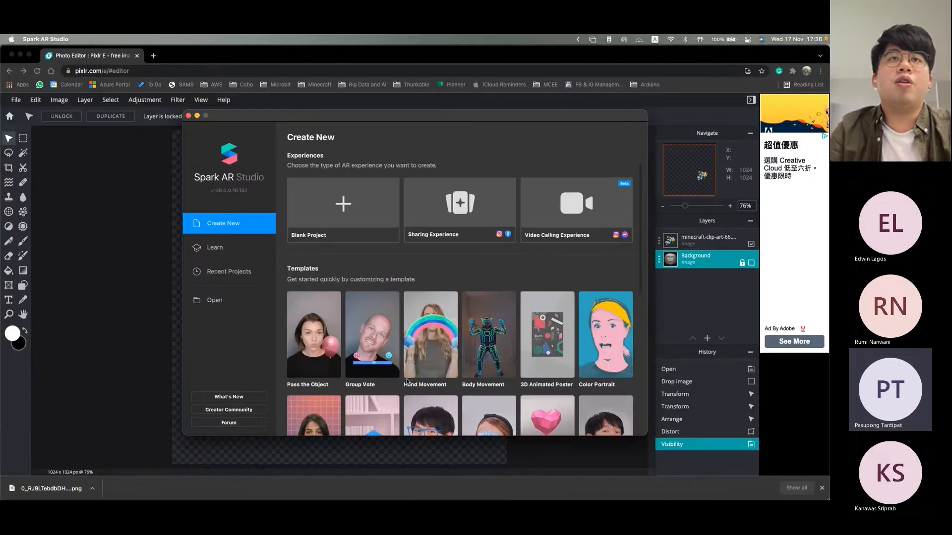
click(348, 222)
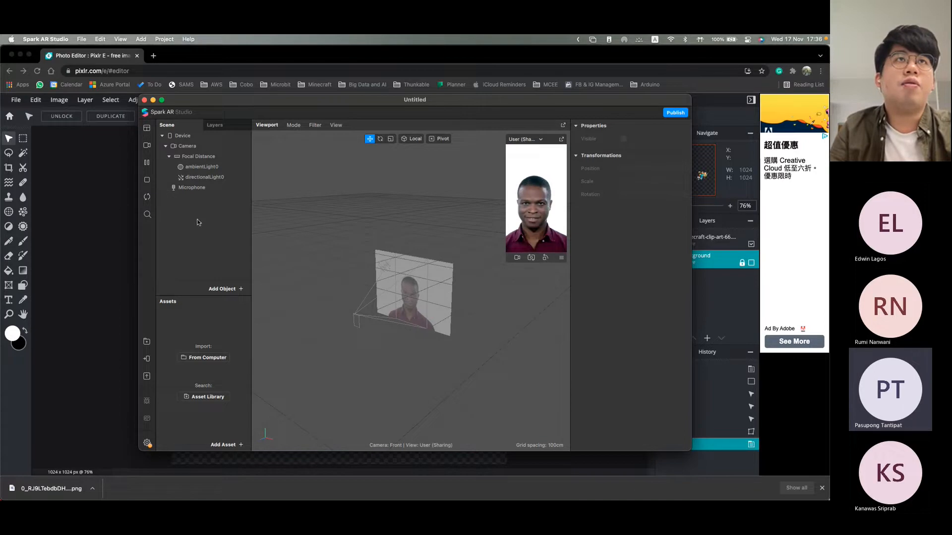
Step: Insert a Target Tracker object into the scene of the blank project
click(233, 288)
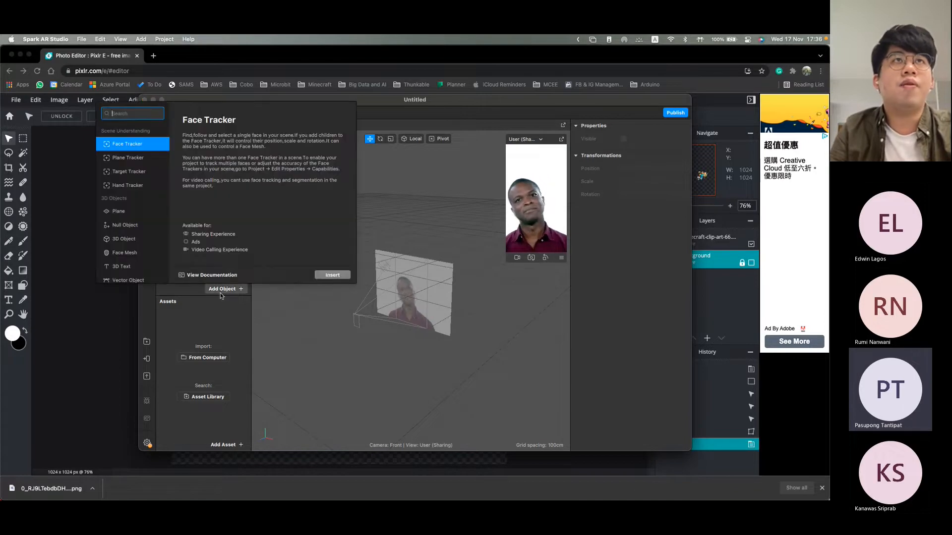
click(143, 173)
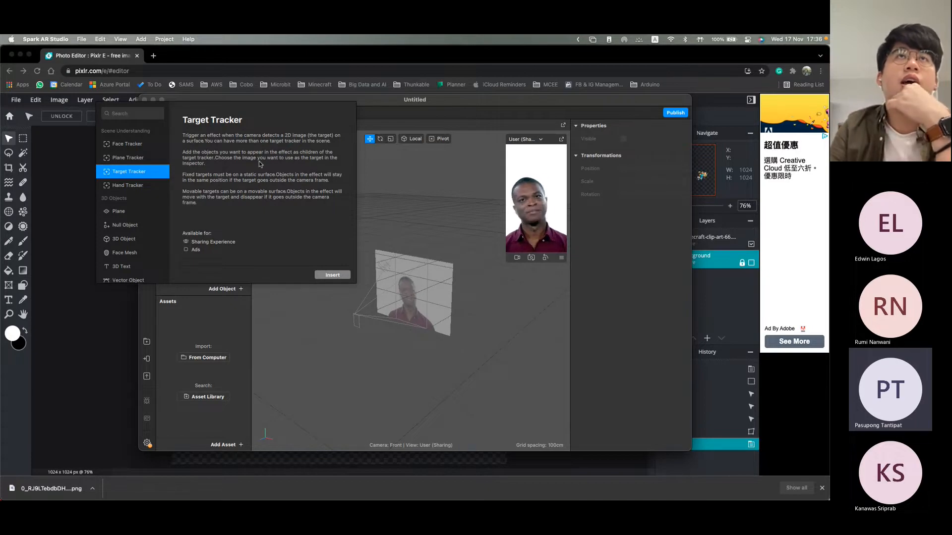
click(332, 275)
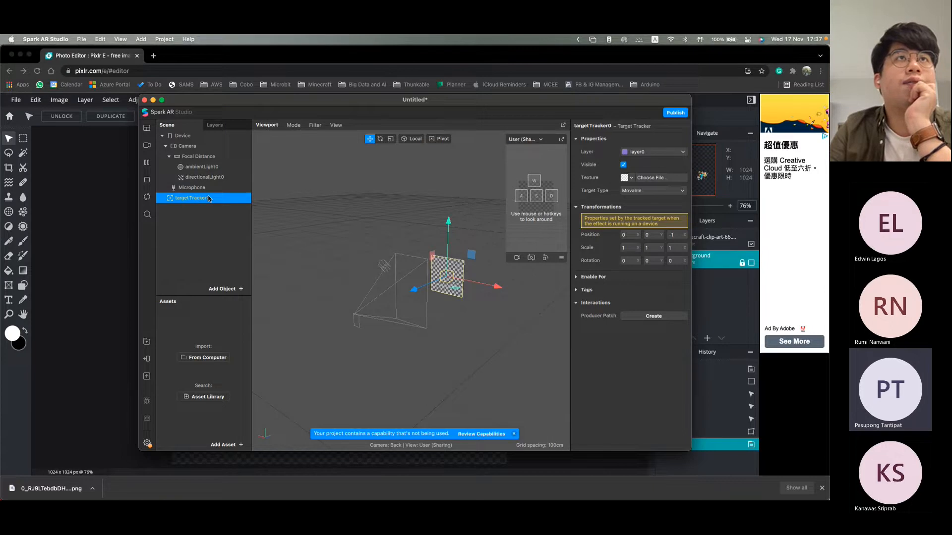
mouse_move(197, 201)
mouse_down()
mouse_move(203, 182)
mouse_move(207, 213)
mouse_up()
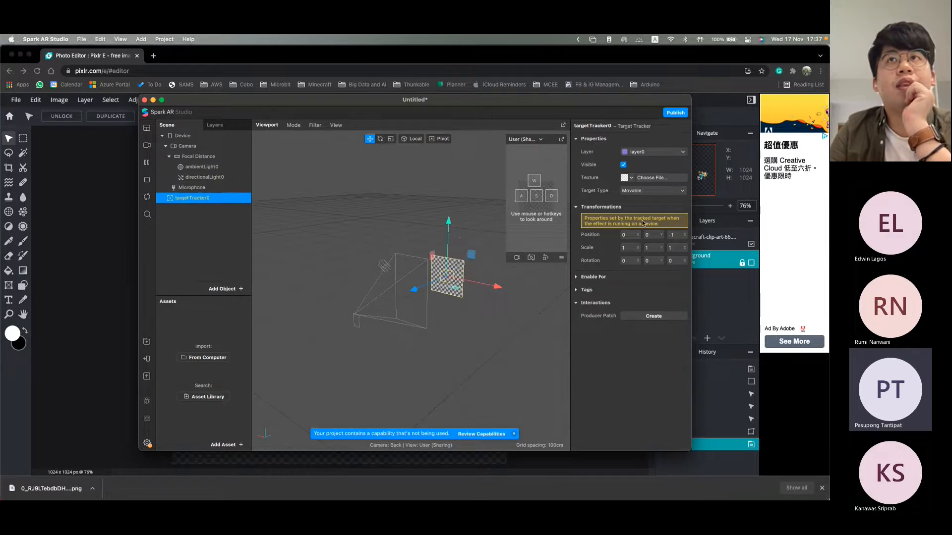
click(213, 219)
click(201, 199)
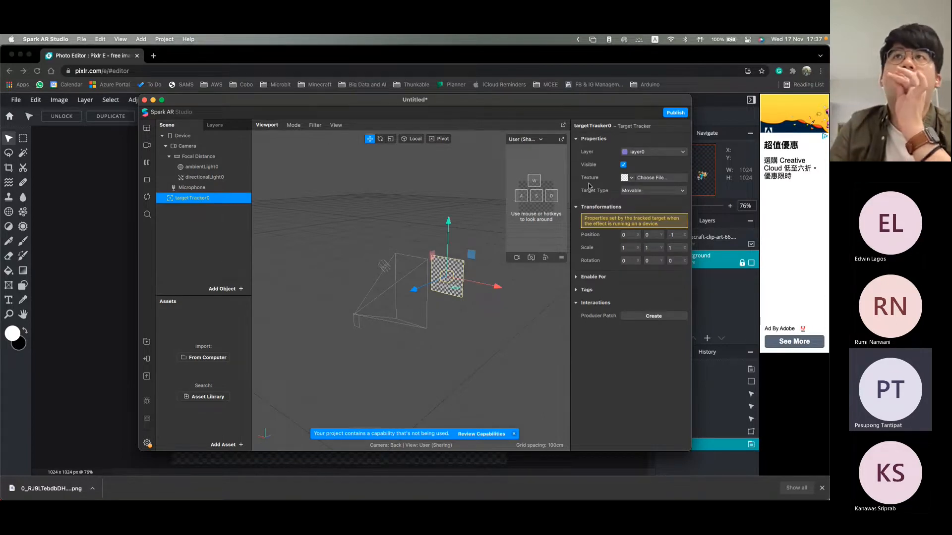
click(672, 180)
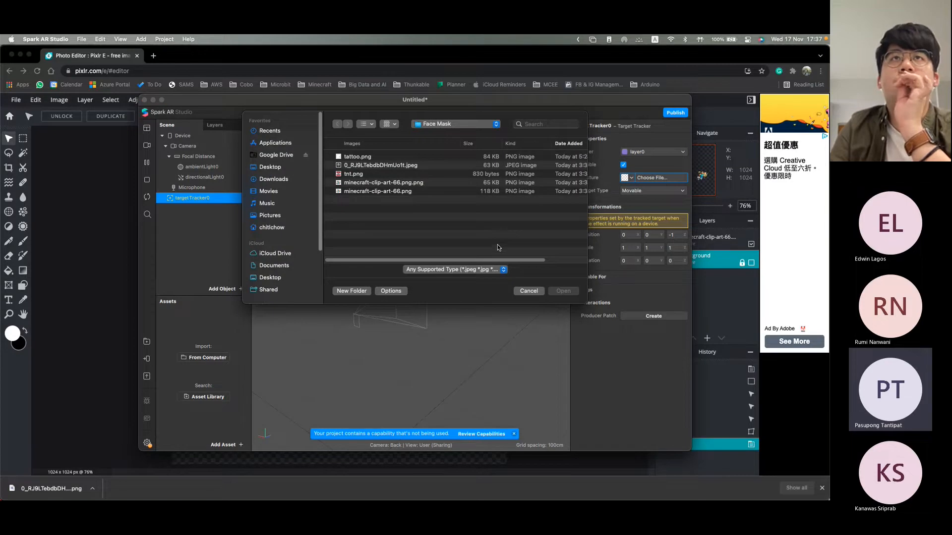
click(528, 292)
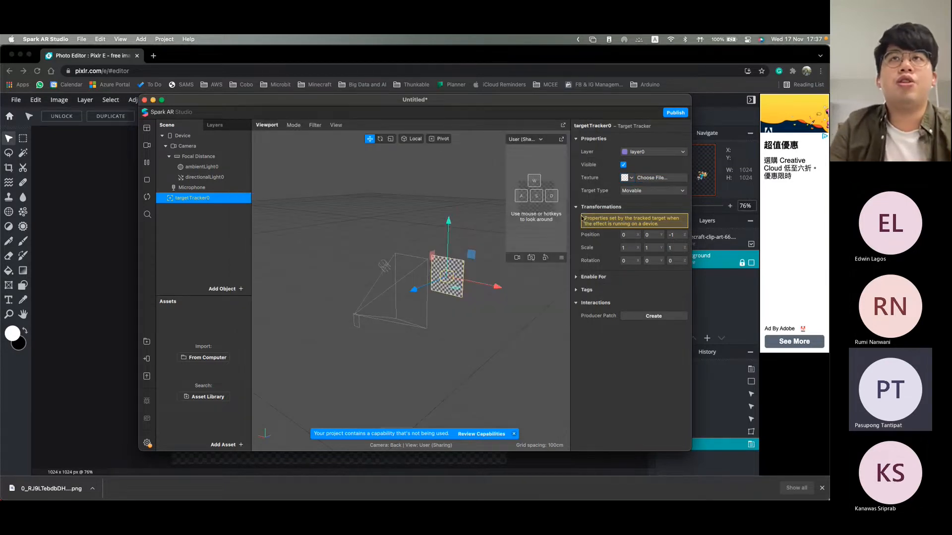
Step: Switch to Finder and open the Photo Tracking folder inside Spark AR Assets on the Desktop
key(ctrl+Up)
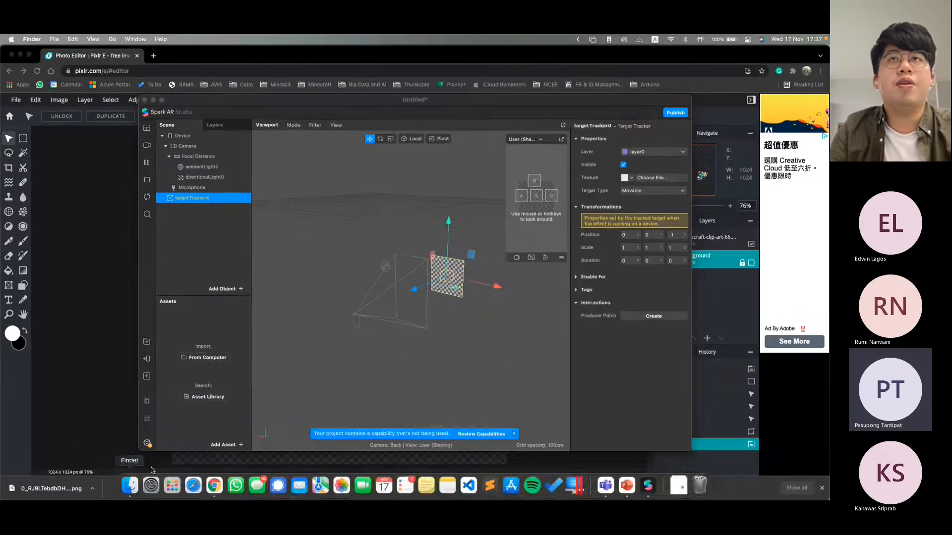
click(130, 486)
click(269, 198)
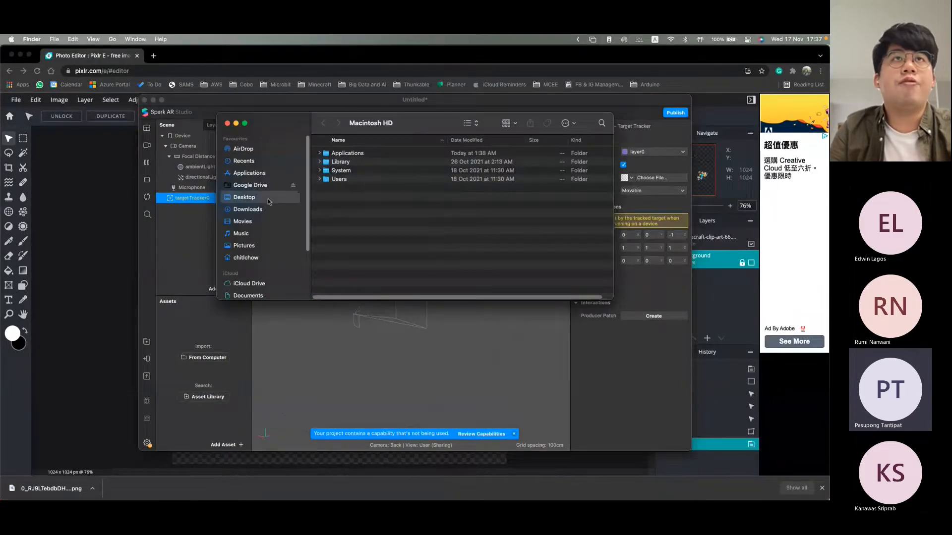
scroll(360, 258, up, 2)
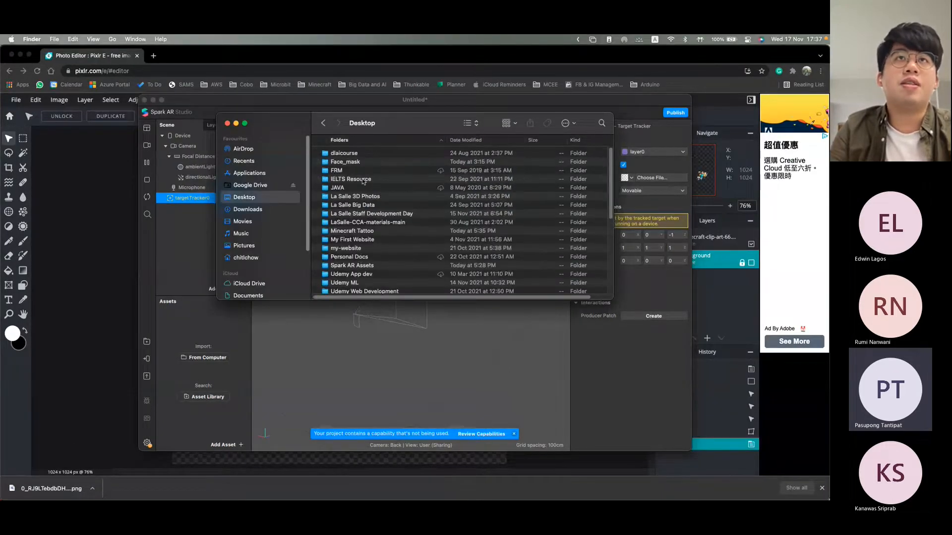
scroll(375, 274, down, 2)
double_click(375, 248)
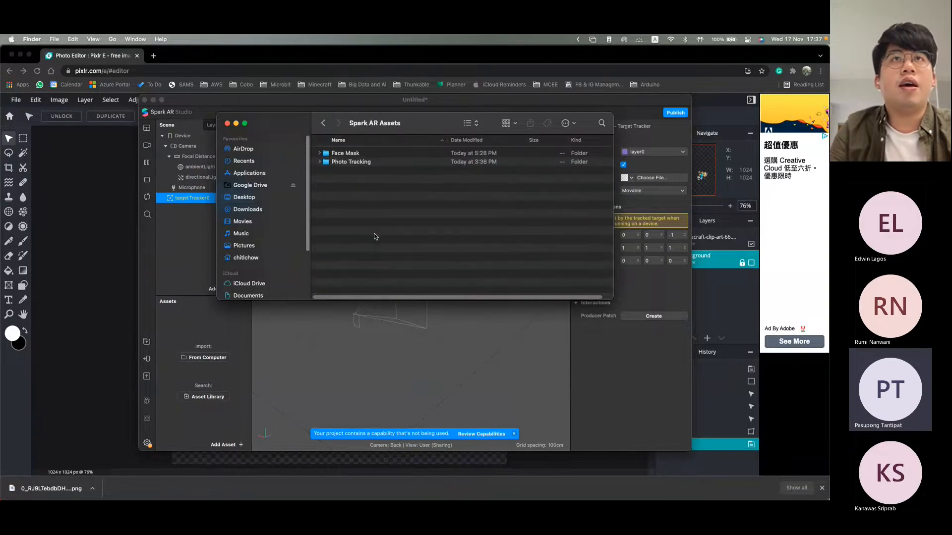
double_click(356, 163)
Step: Preview the animation 200.gif in the Photo Tracking folder, closing the preview when done
click(357, 153)
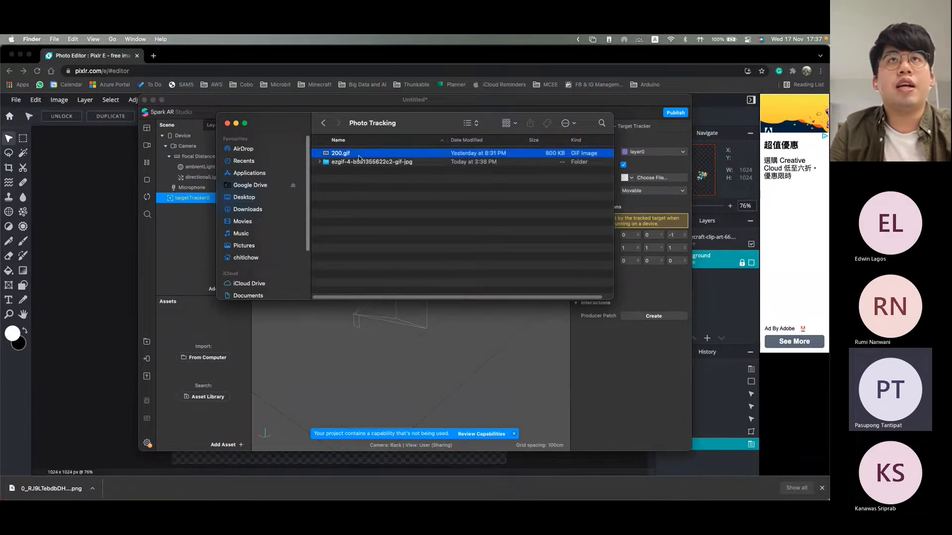
key(space)
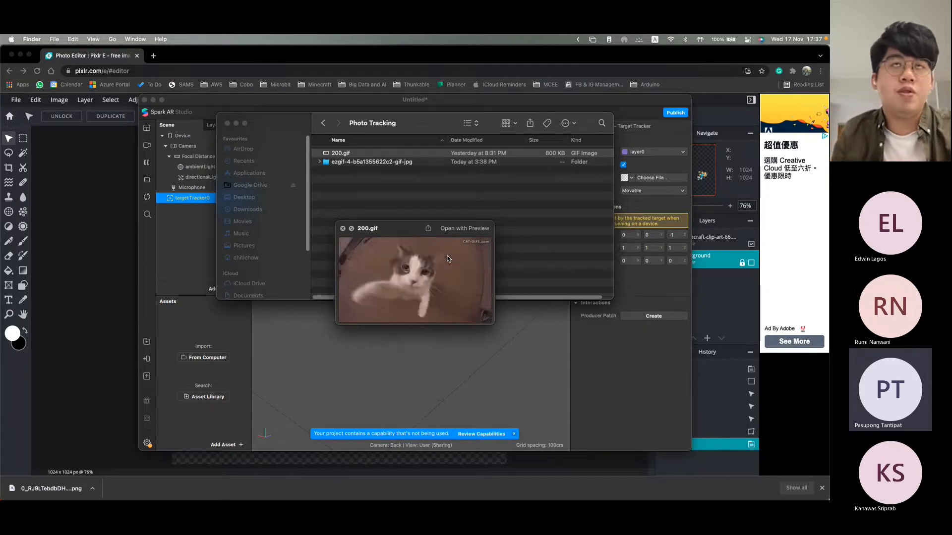
click(391, 200)
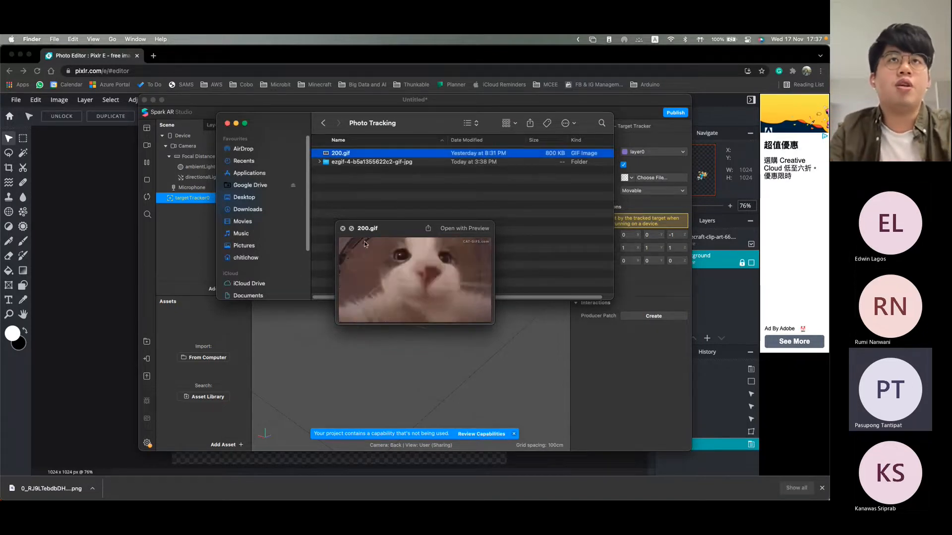
click(343, 229)
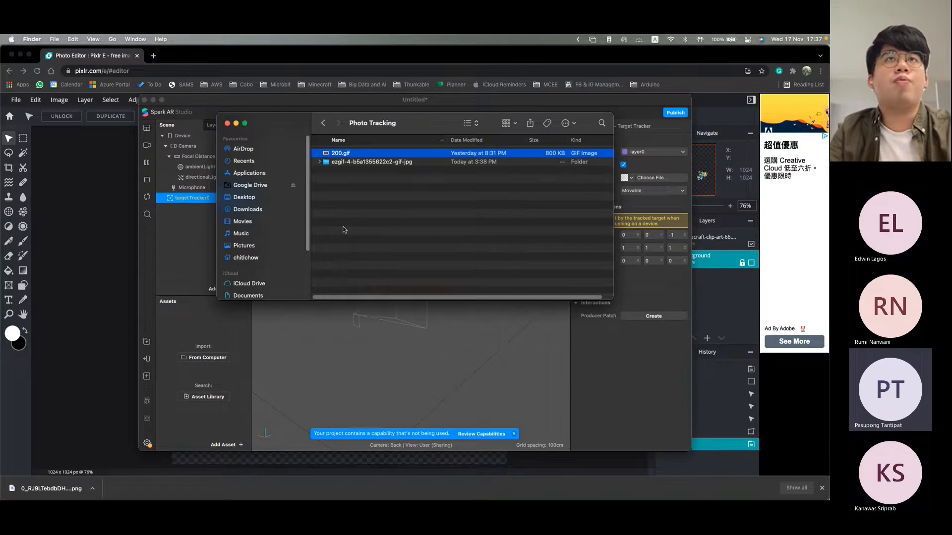
Step: Switch to Chrome and open ezgif.com in a new tab
click(155, 58)
click(154, 57)
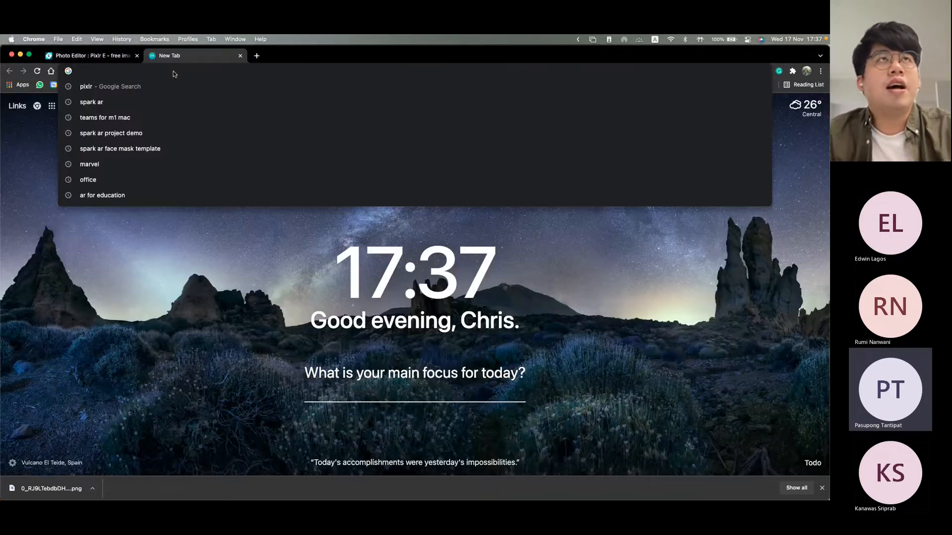
click(174, 72)
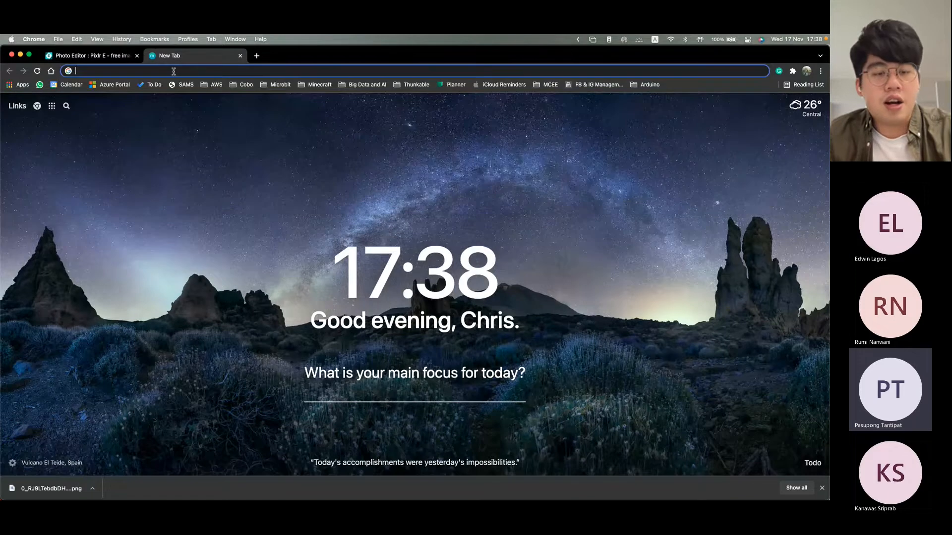
text(ezgif.com)
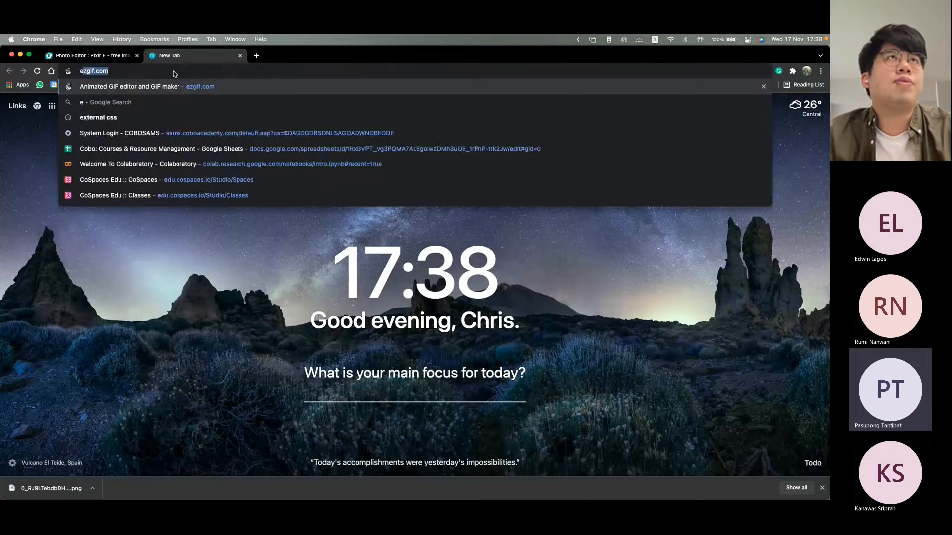
key(Return)
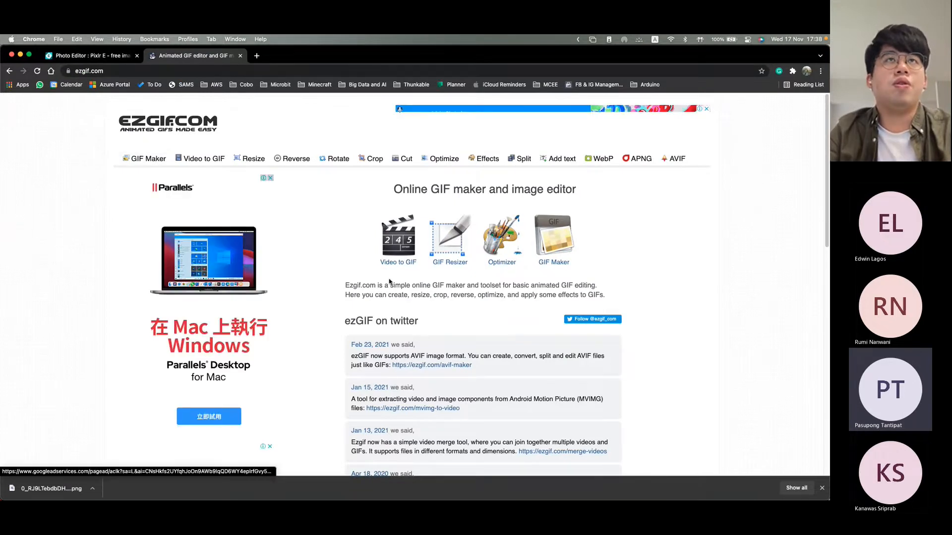
Step: Switch to Finder and examine the extracted frame images in the ezgif-4-b5a1355622c2-gif-jpg folder, returning to Photo Tracking when done
key(ctrl+Up)
click(269, 157)
double_click(336, 164)
scroll(336, 165, down, 4)
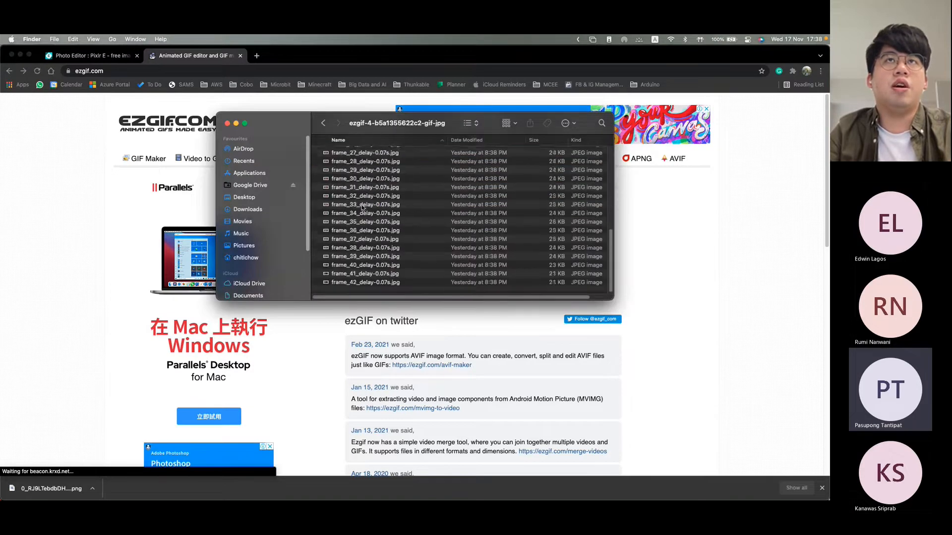
click(324, 123)
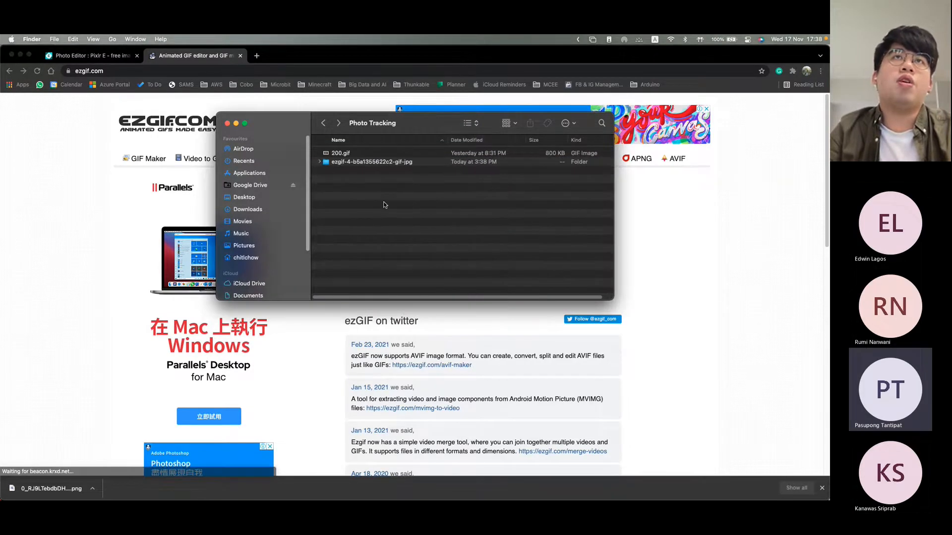
Step: Return to ezgif.com in Chrome and open its animated GIF splitter
key(ctrl+Up)
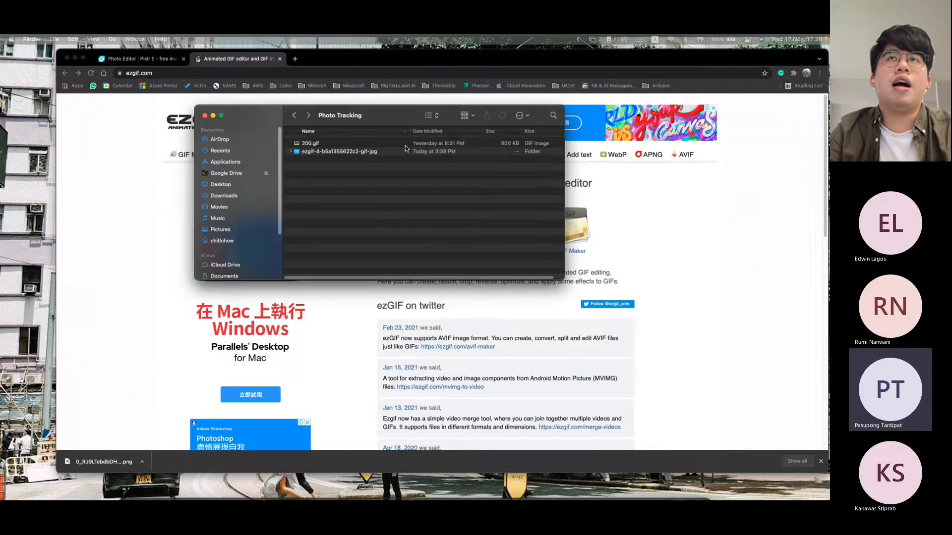
click(557, 196)
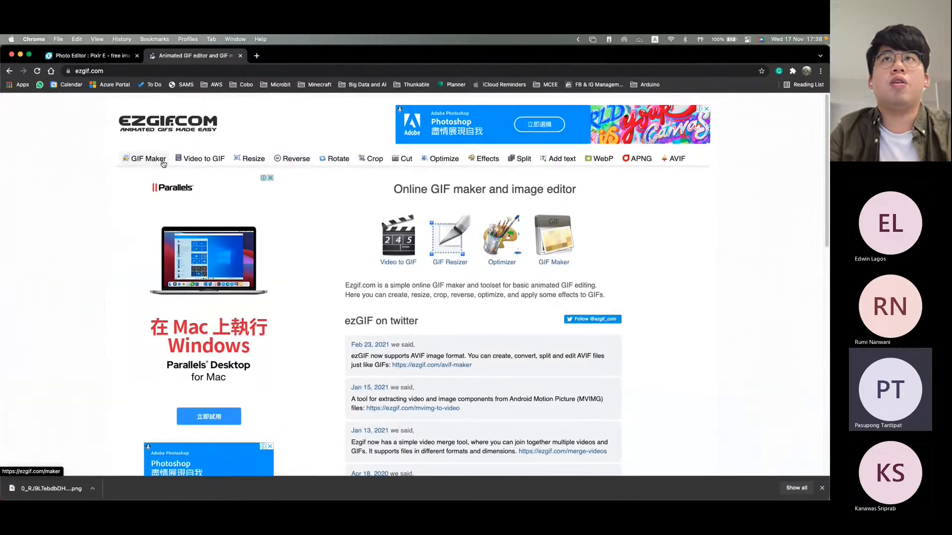
click(526, 161)
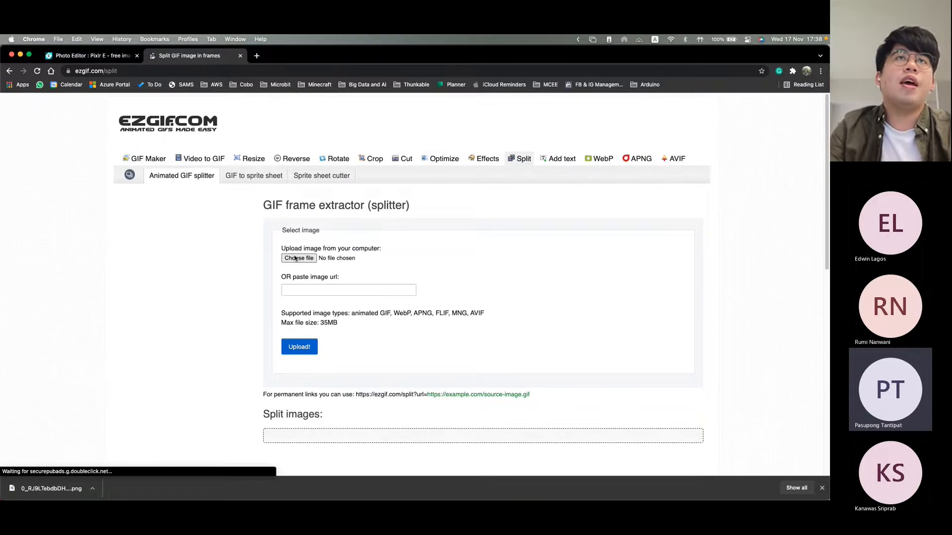
Step: Upload 200.gif from the Photo Tracking folder in Spark AR Assets to the GIF splitter
click(298, 258)
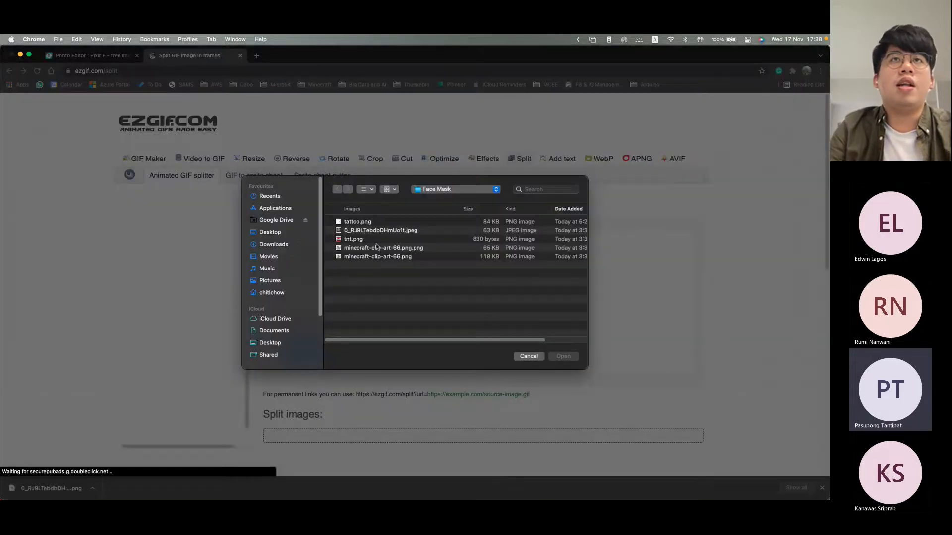
click(431, 191)
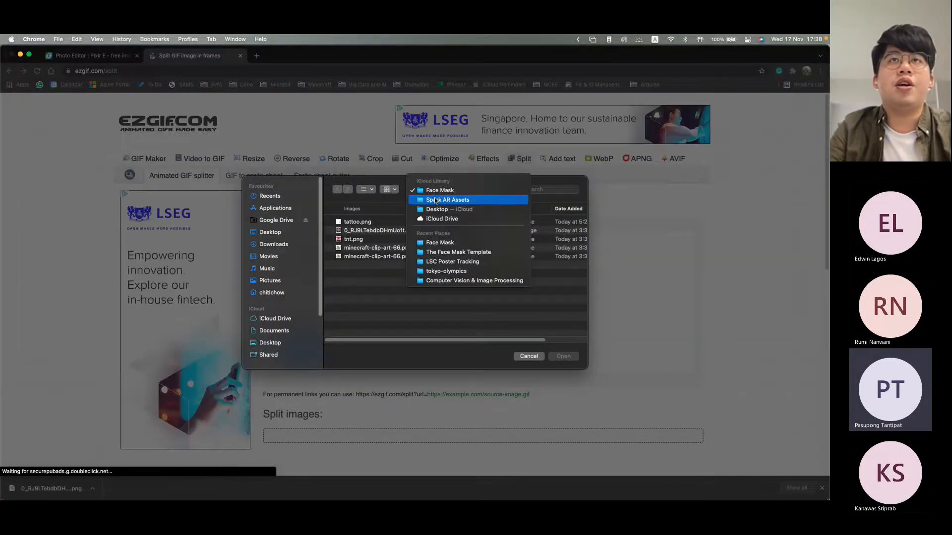
click(436, 200)
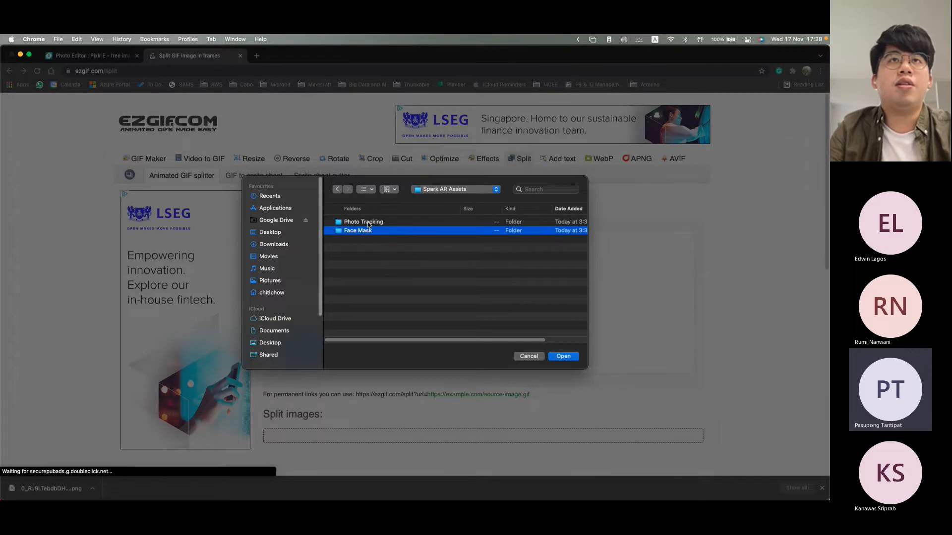
double_click(368, 221)
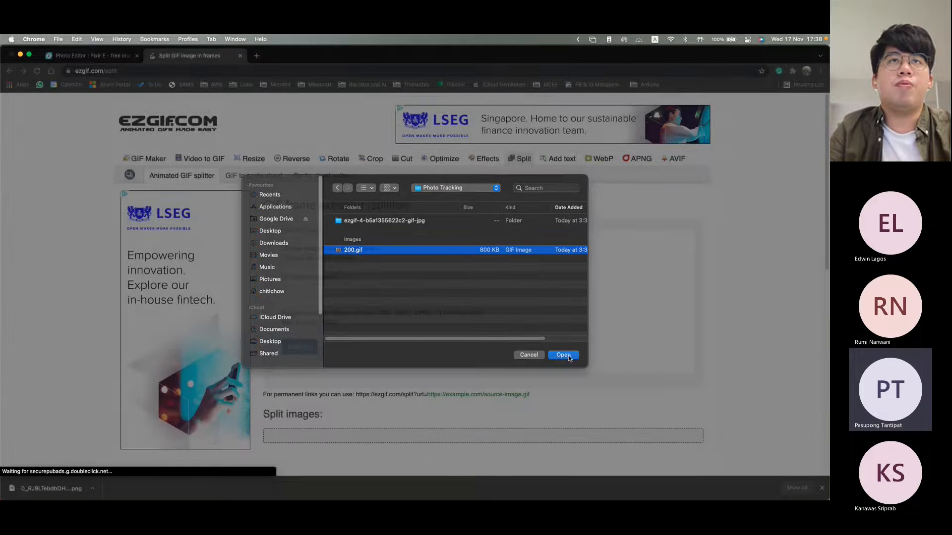
click(564, 357)
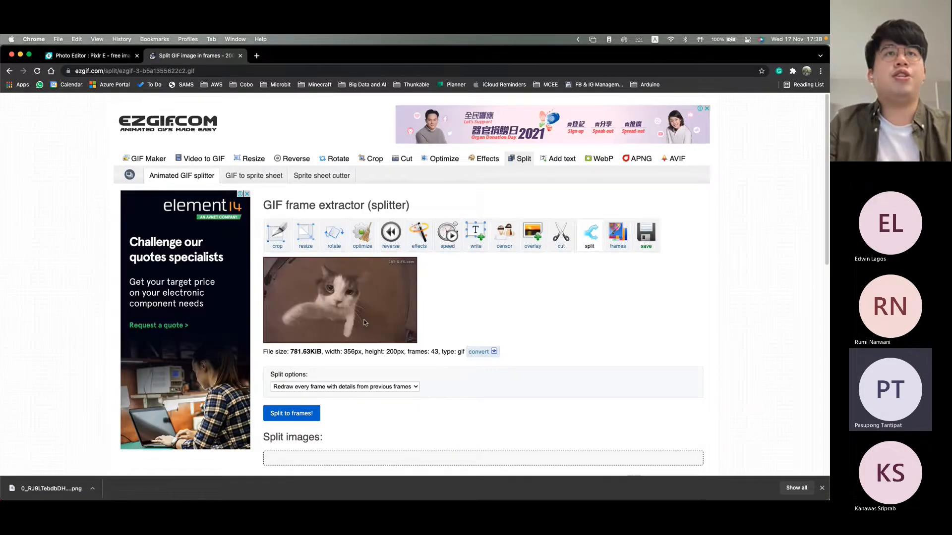
Step: Split the uploaded cat GIF into frames with the output images in PNG format
scroll(364, 322, down, 3)
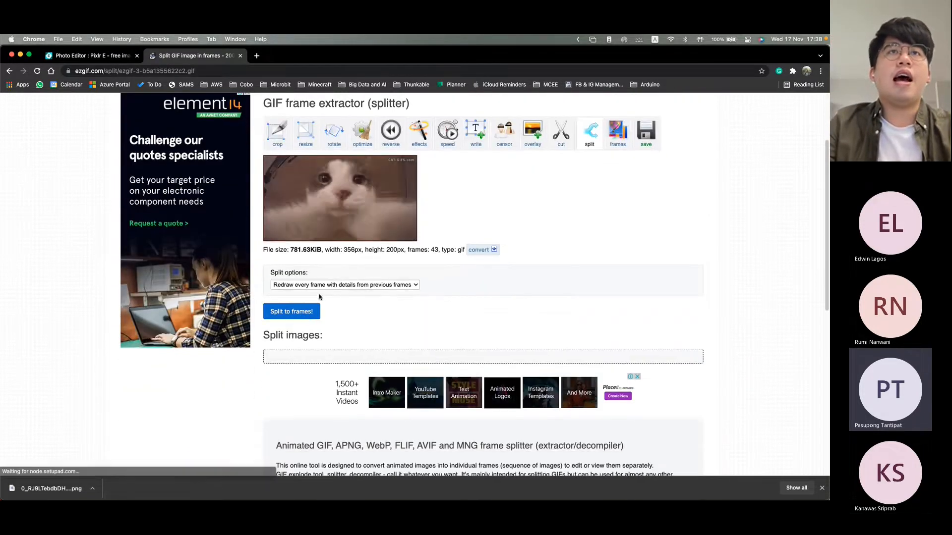
click(319, 285)
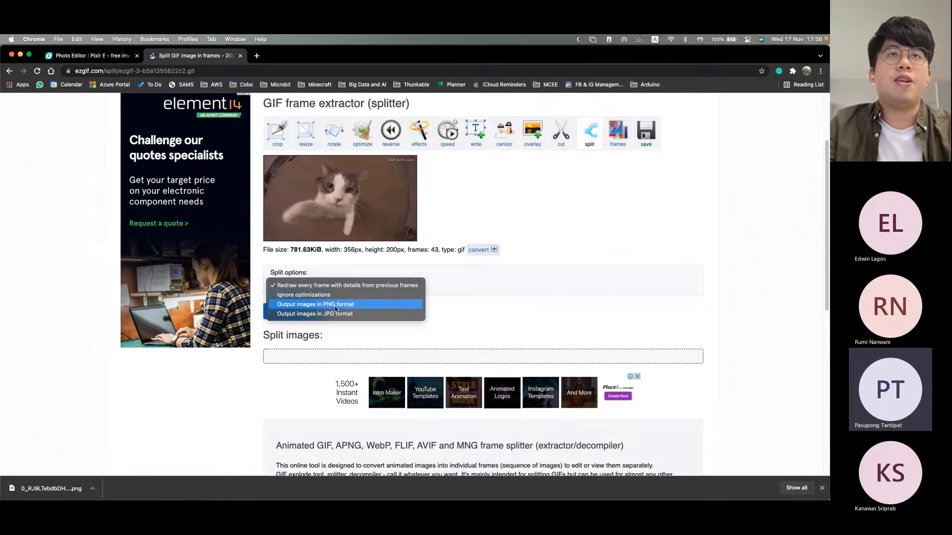
click(335, 305)
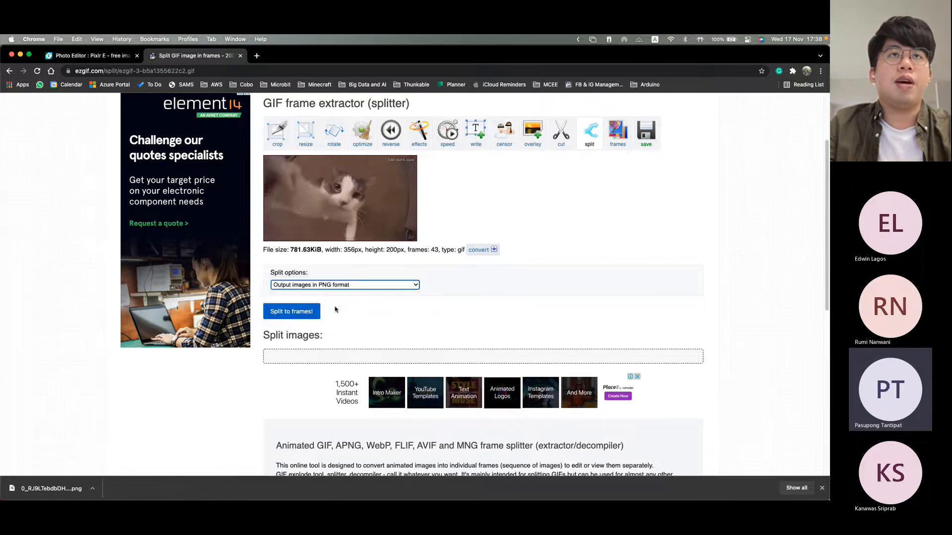
click(308, 315)
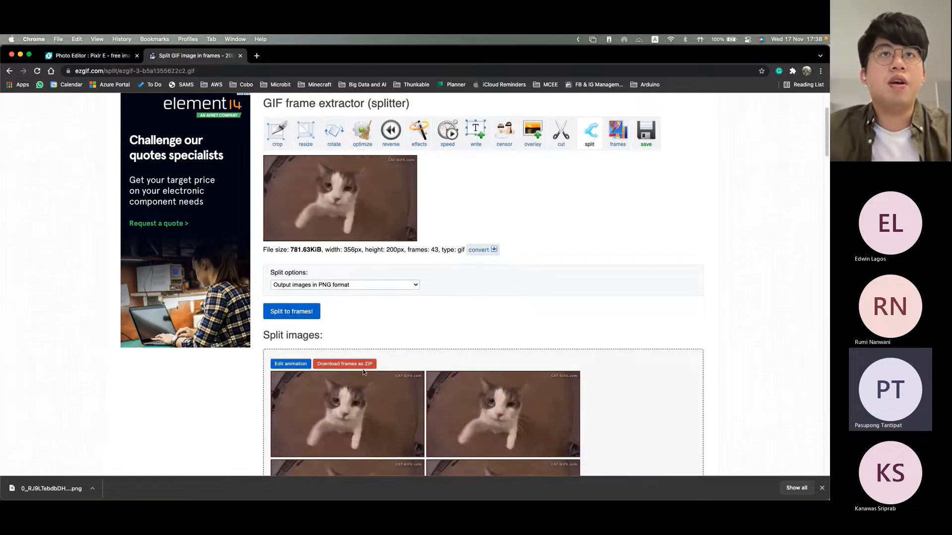
Step: Look over the split frames and download them as a ZIP, choosing the Photo Tracking folder as the destination
scroll(297, 338, down, 10)
scroll(322, 387, up, 5)
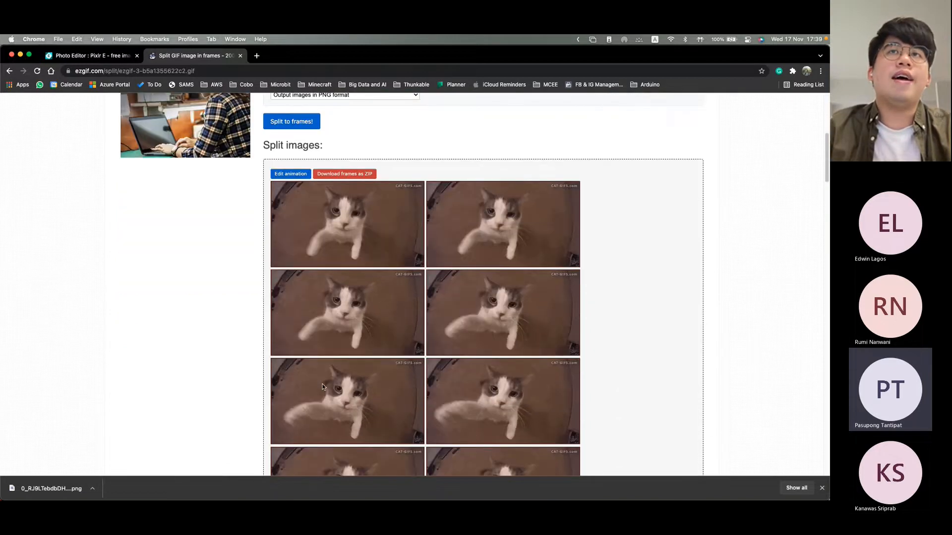
scroll(323, 386, down, 4)
scroll(323, 387, up, 3)
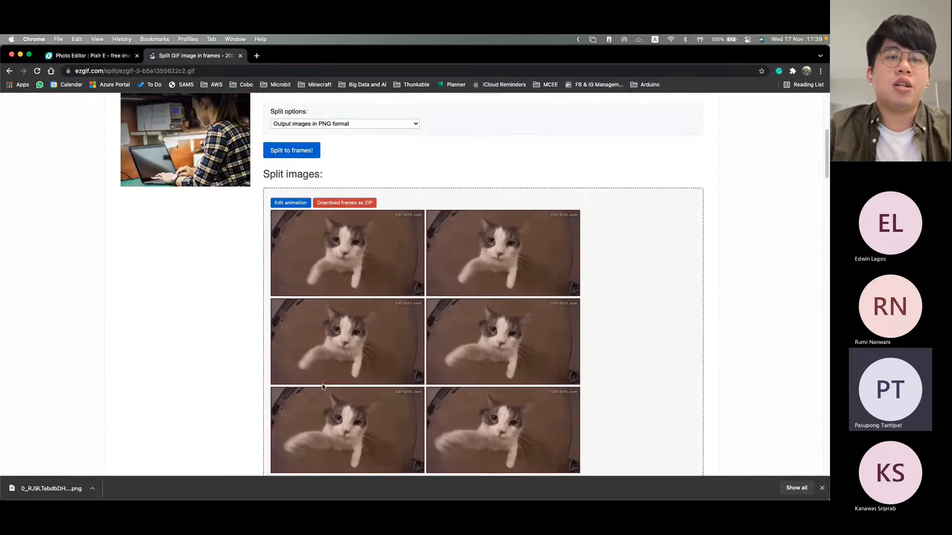
scroll(339, 310, up, 2)
click(355, 249)
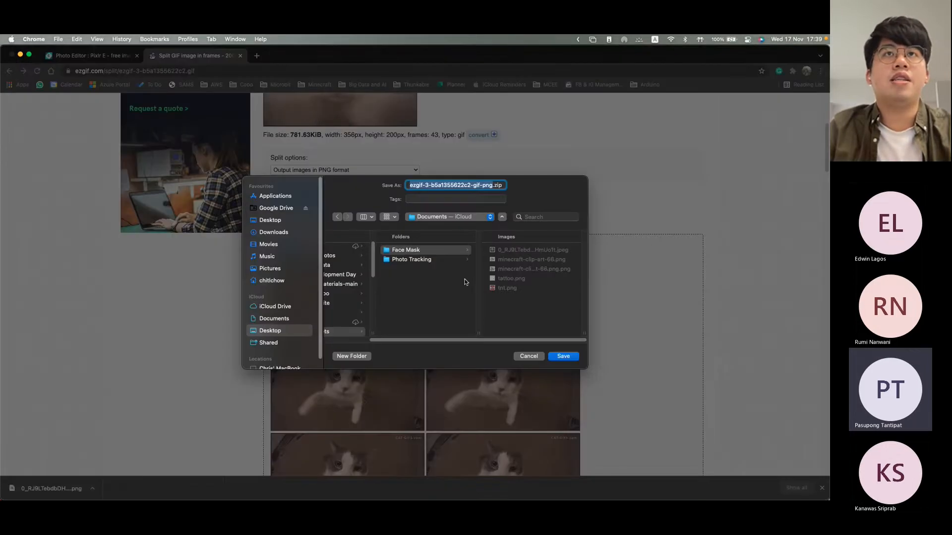
click(435, 257)
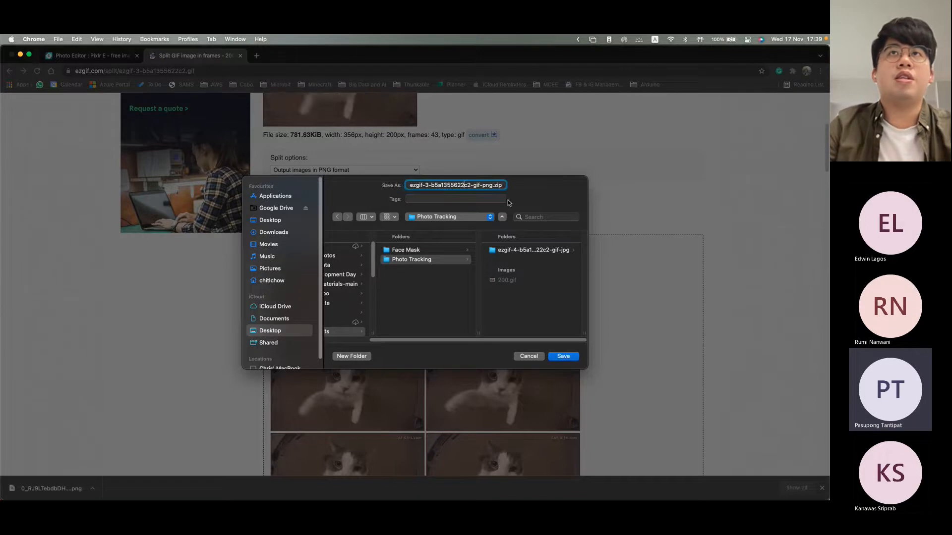
Step: Name the frame archive cats.zip and save it
drag(495, 187, 368, 187)
key(BackSpace)
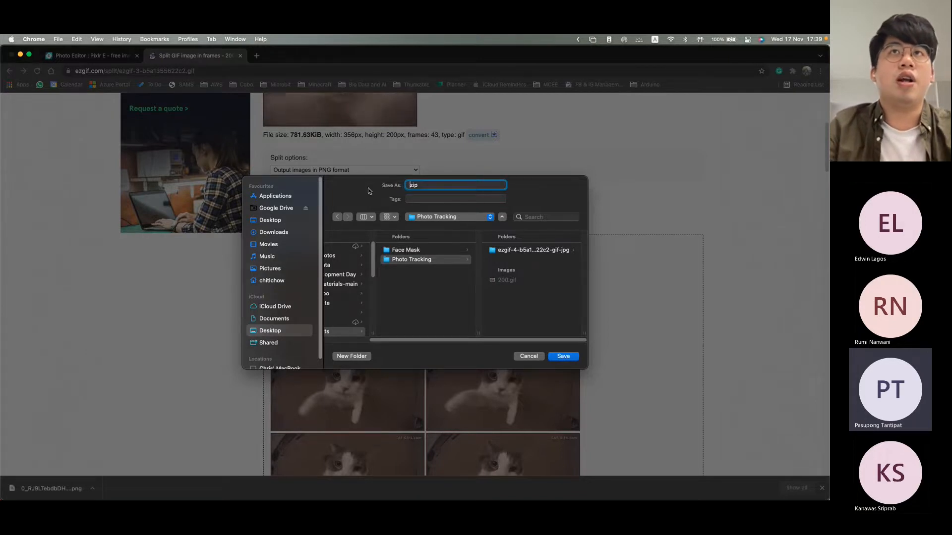
text(zip.zip)
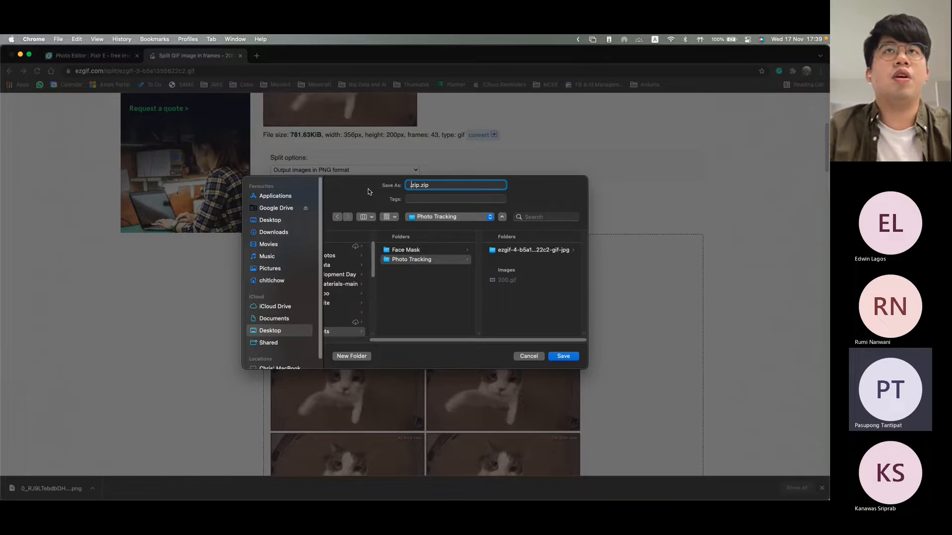
key(Right)
key(Right)
key(Right)
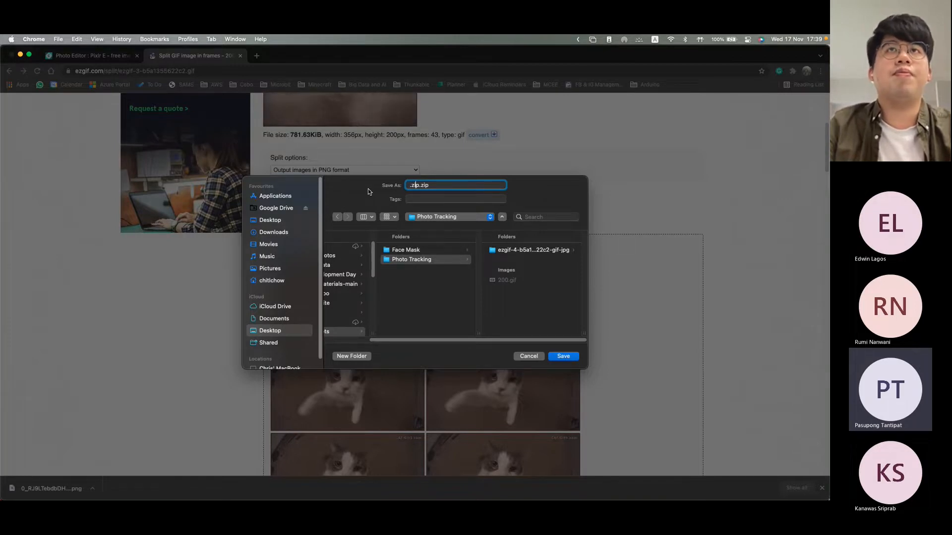
key(BackSpace)
text(p)
key(super+Left)
text(asdasd)
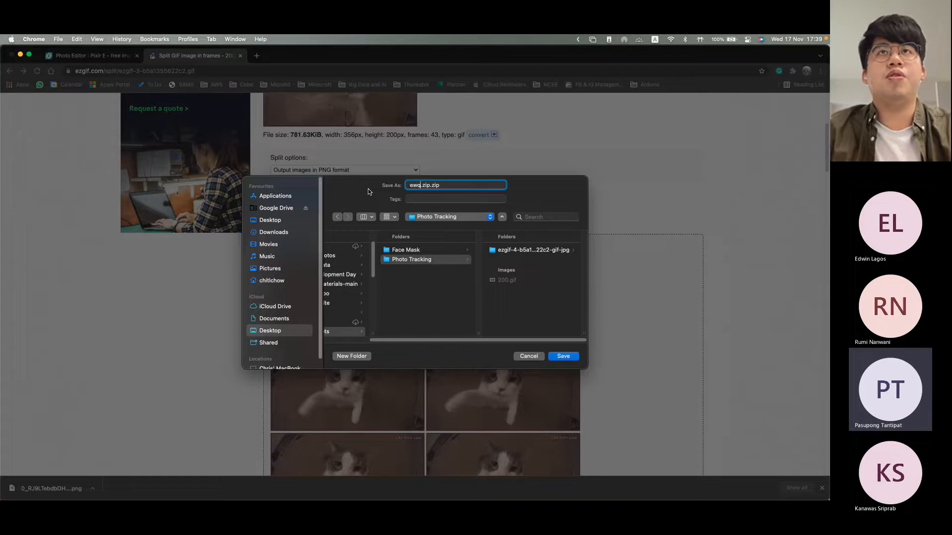
key(BackSpace)
key(BackSpace)
key(BackSpace)
key(BackSpace)
key(BackSpace)
key(BackSpace)
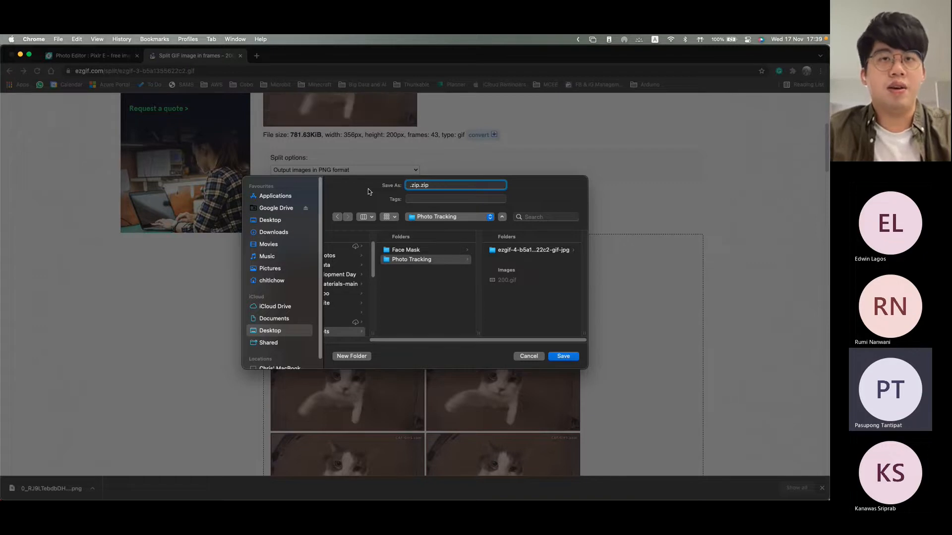
text(cats)
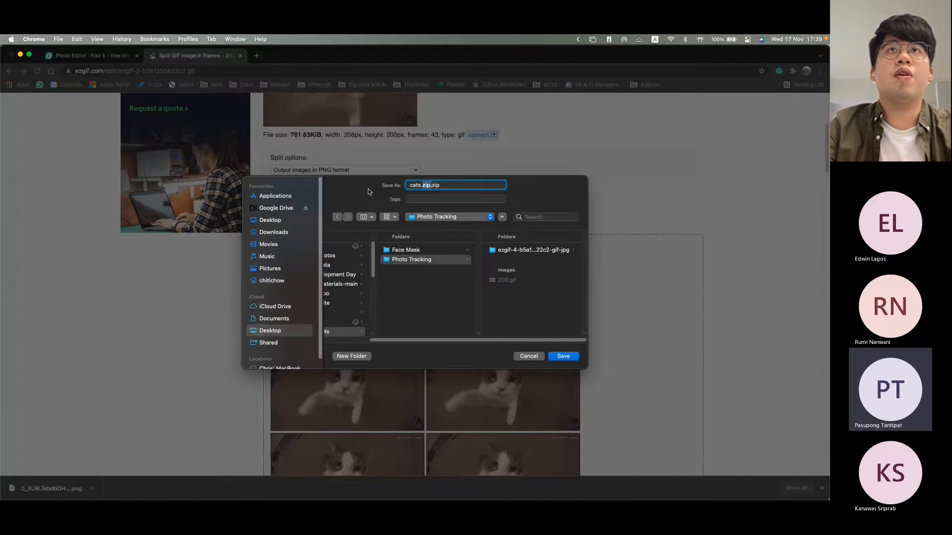
key(Delete)
key(Delete)
key(Delete)
key(Delete)
key(Return)
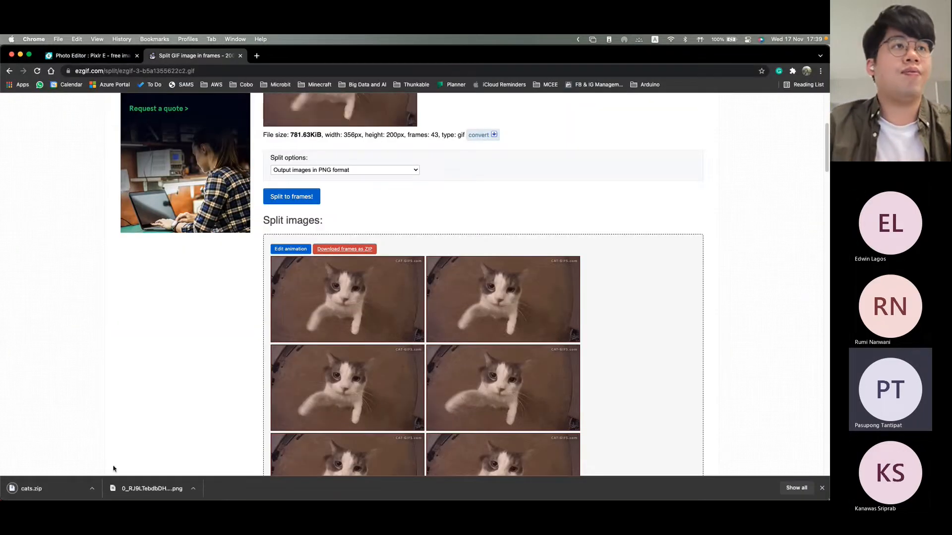
Step: Extract cats.zip and check the PNG frames in the cats folder, returning to Photo Tracking when done
click(66, 486)
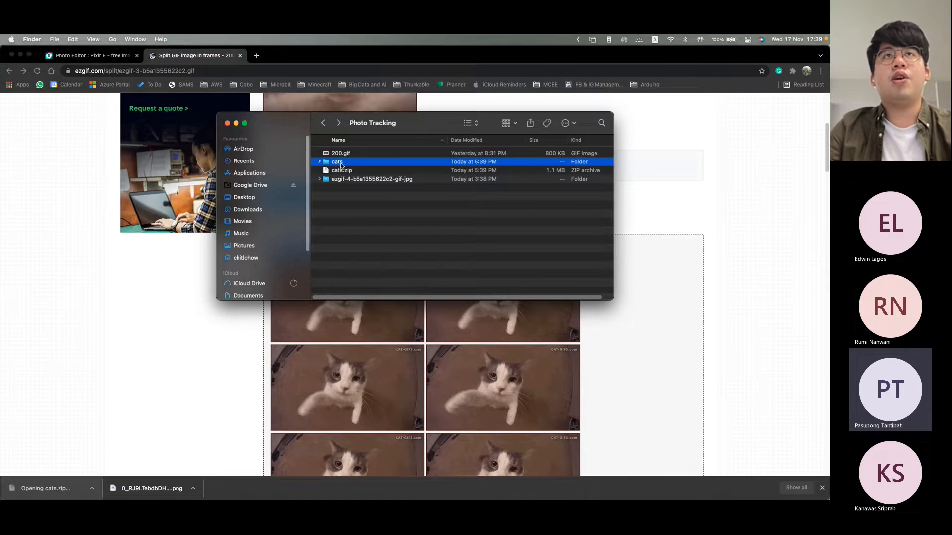
double_click(337, 163)
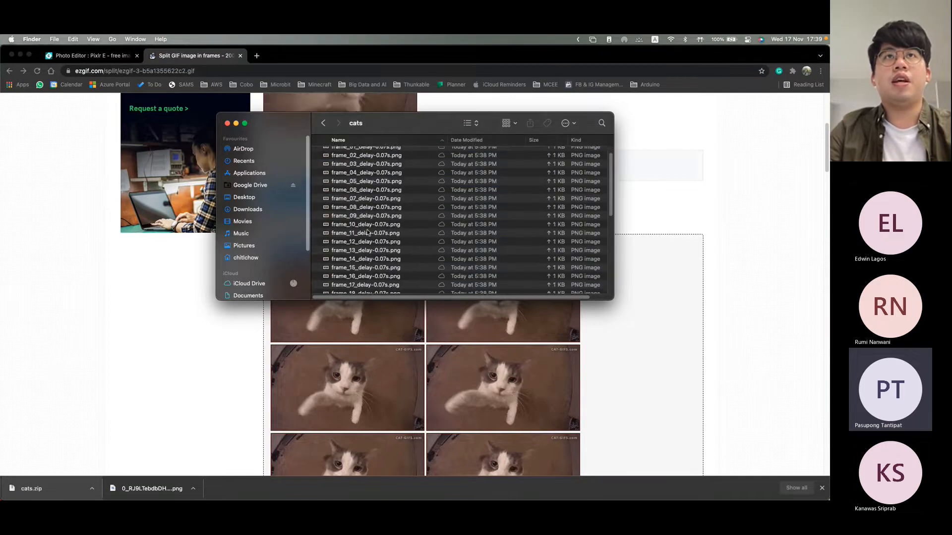
scroll(368, 231, down, 10)
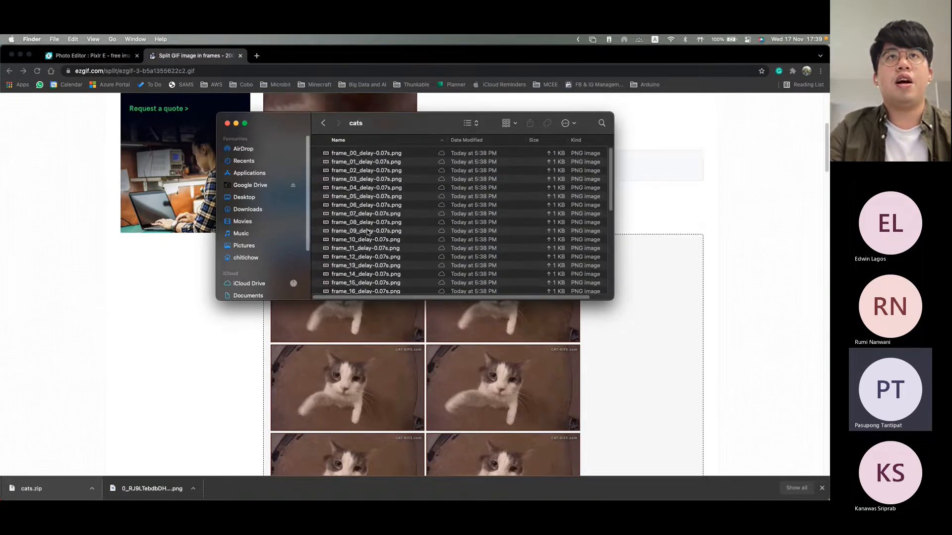
key(super+bracketleft)
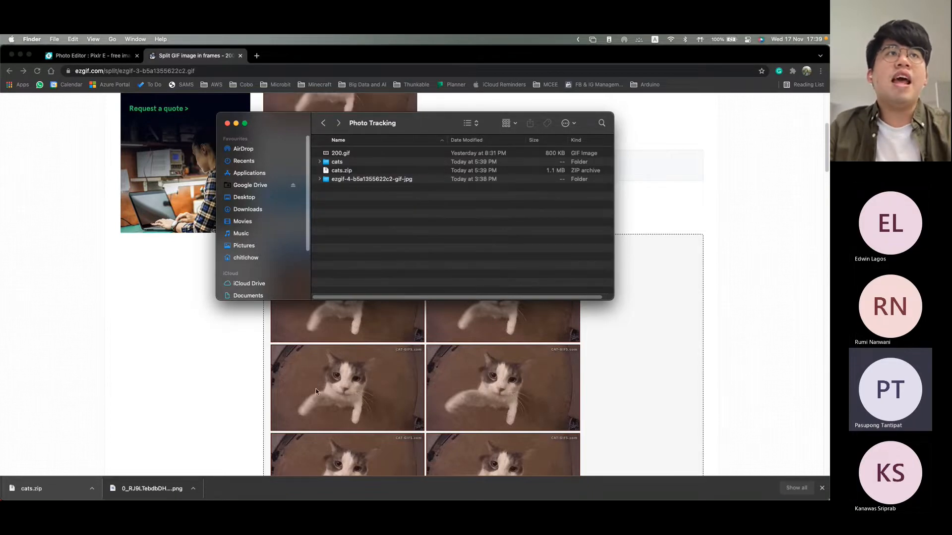
Step: Switch to Spark AR Studio and start importing a texture animation as a new asset
key(ctrl+Up)
click(212, 336)
double_click(355, 100)
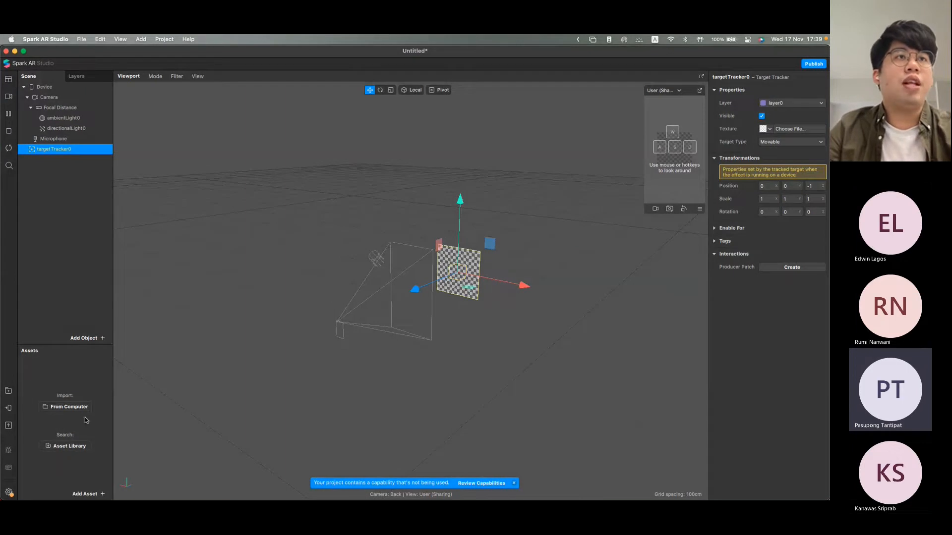
click(98, 494)
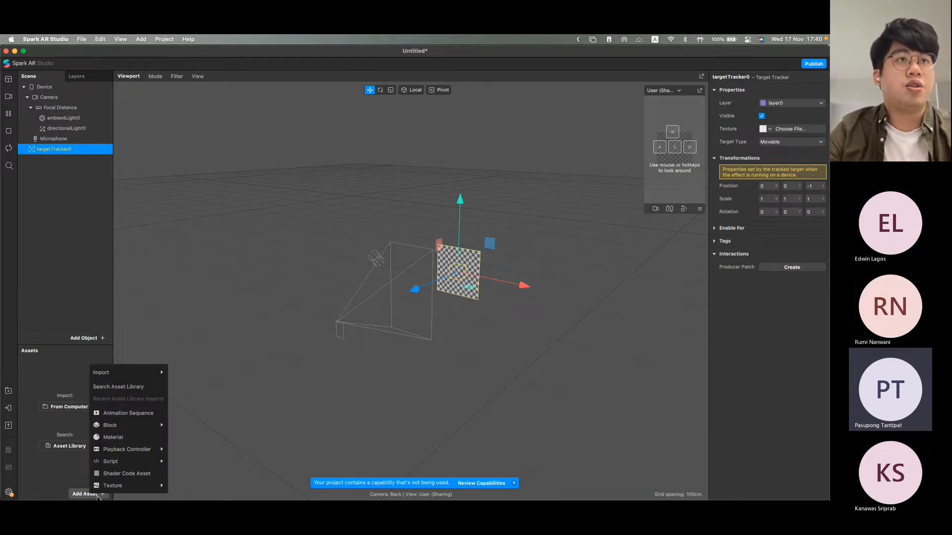
mouse_move(107, 487)
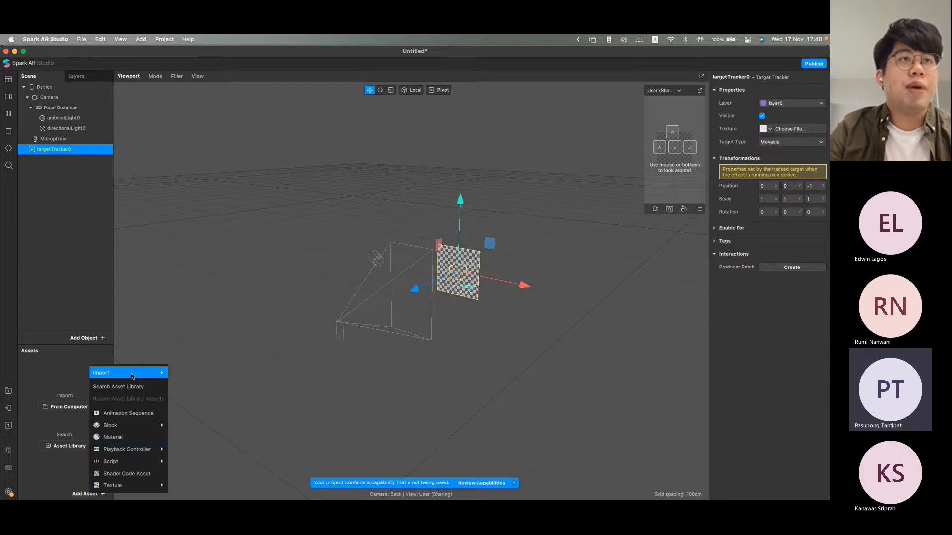
mouse_move(133, 375)
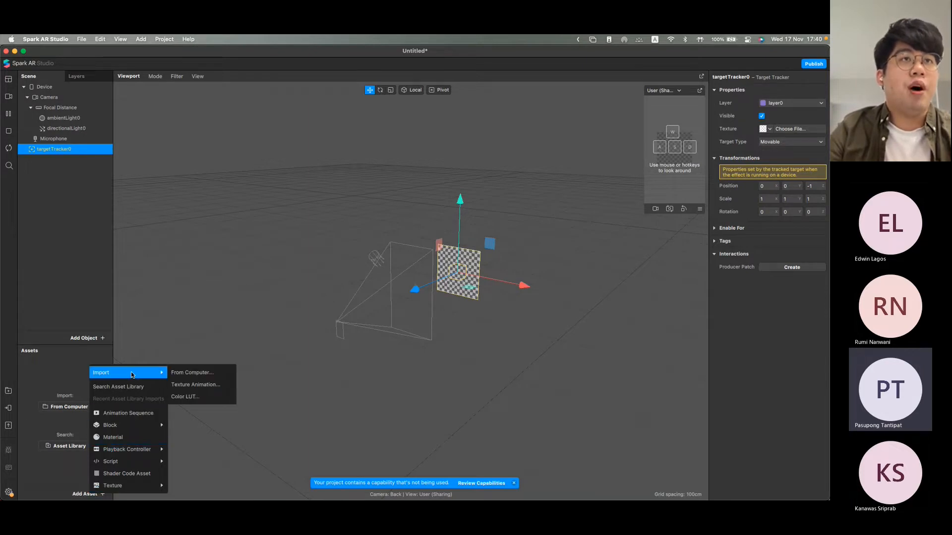
click(207, 386)
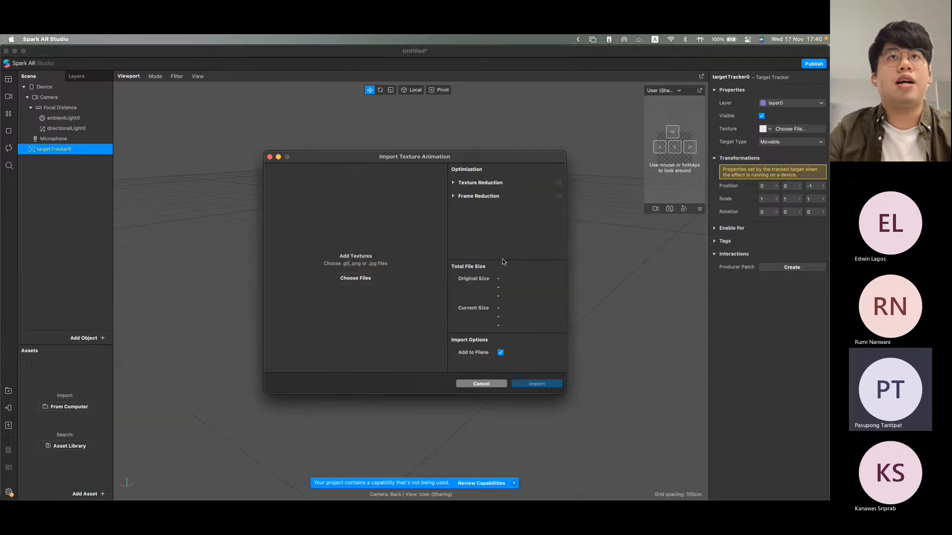
Step: Import 200.gif from the Photo Tracking folder as the texture animation, with Add to Plane enabled
click(365, 279)
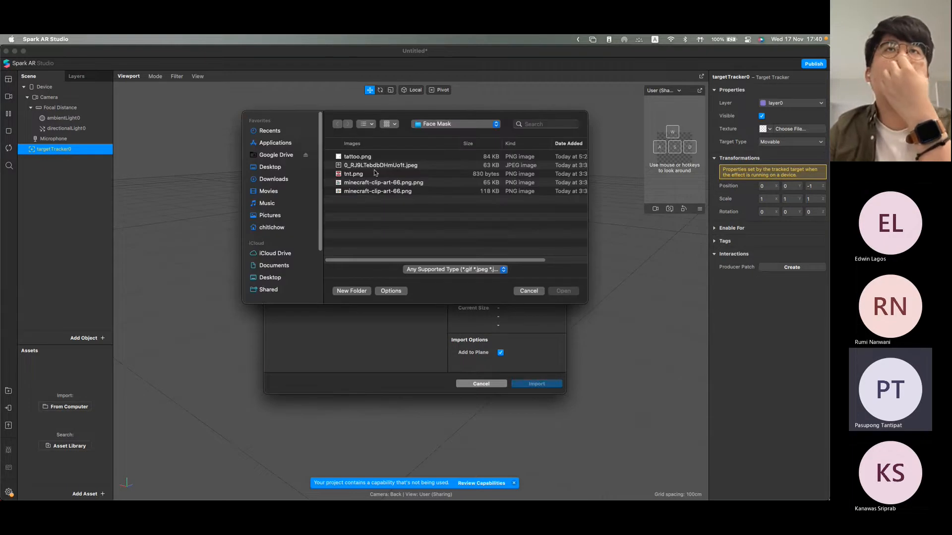
click(420, 125)
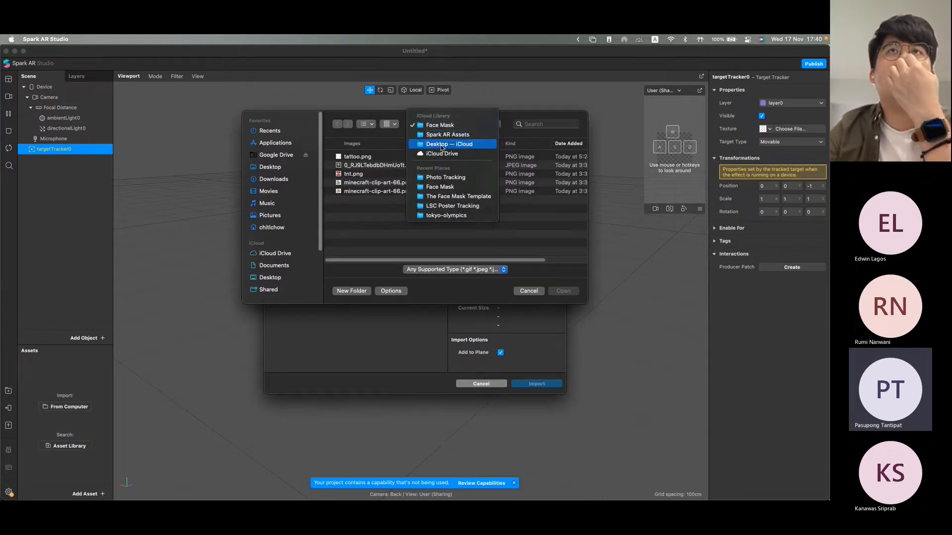
click(432, 136)
click(390, 165)
double_click(390, 158)
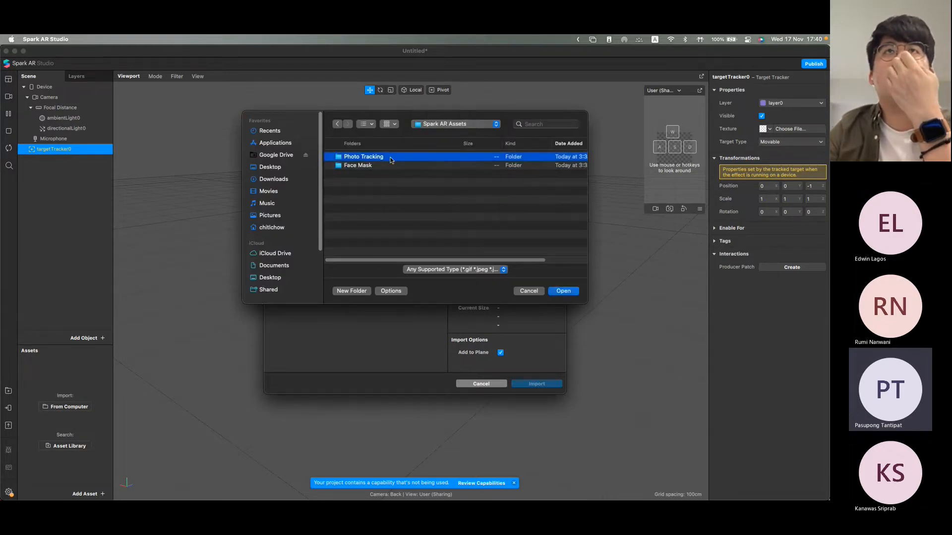
click(371, 198)
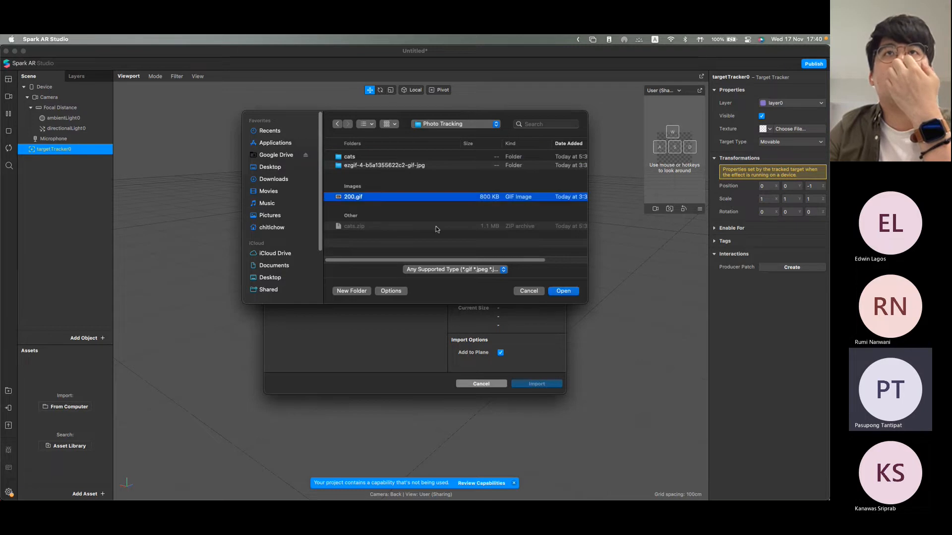
click(570, 291)
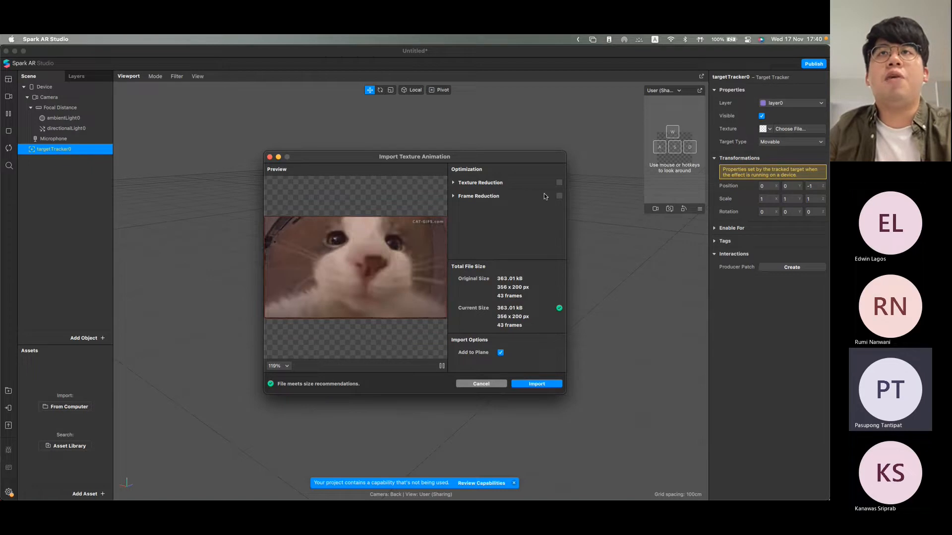
click(536, 384)
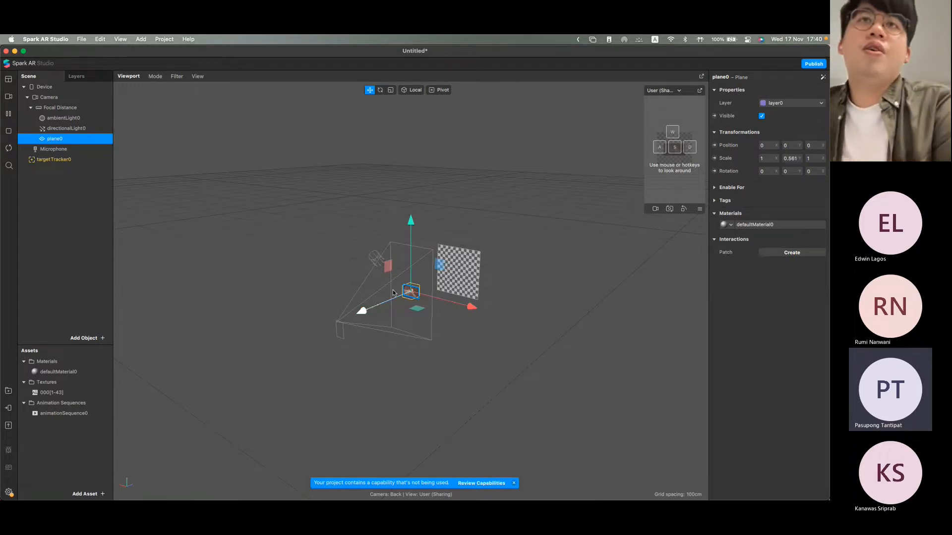
Step: Move plane0 back along the Z axis toward the target tracker, to about -0.45
drag(392, 304, 427, 287)
drag(496, 302, 366, 332)
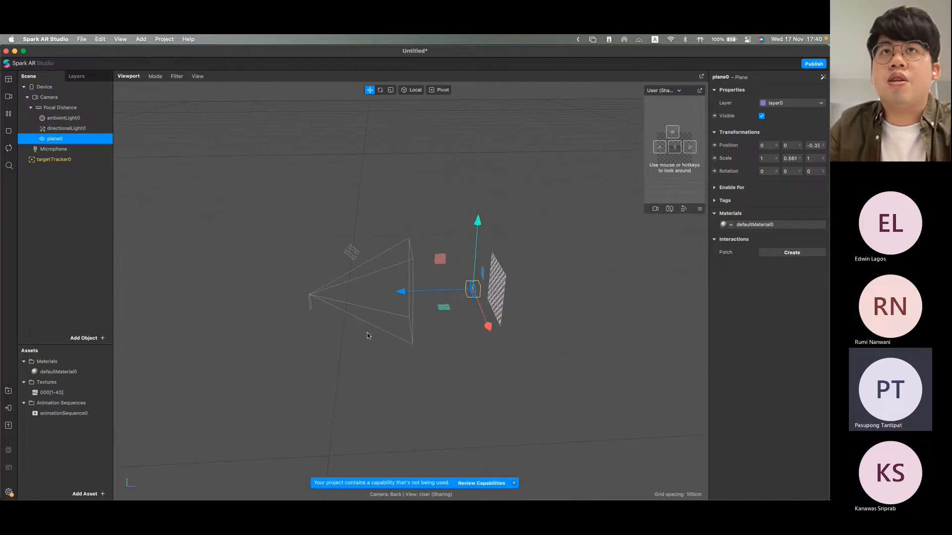
click(401, 296)
click(477, 292)
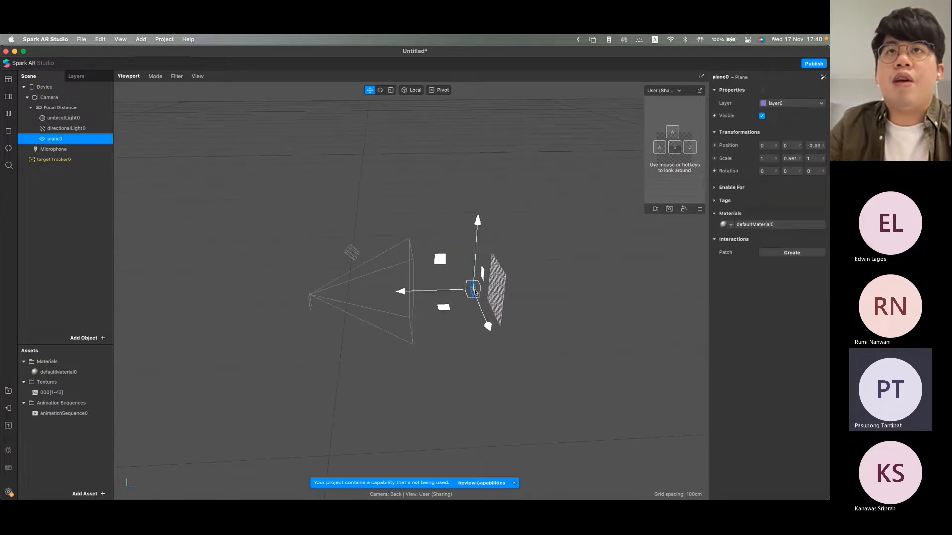
drag(411, 289, 433, 294)
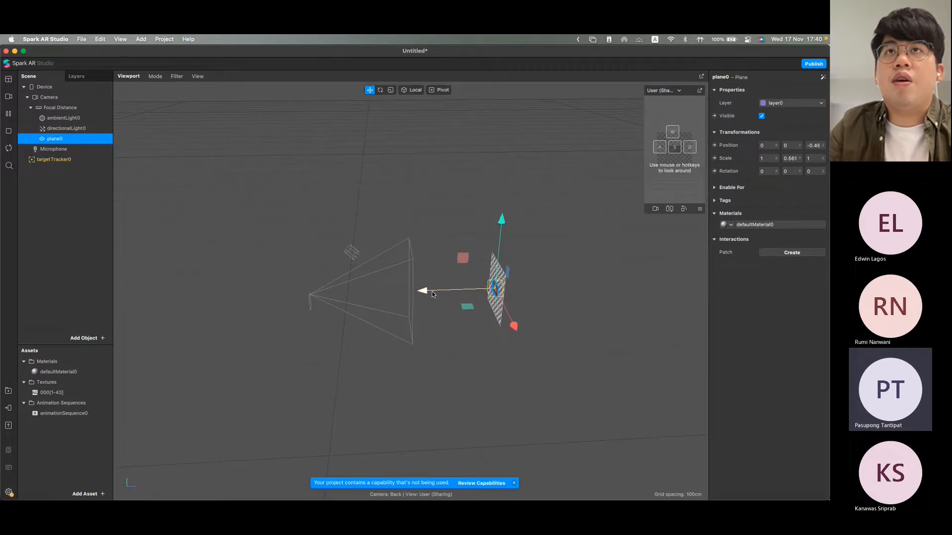
drag(466, 357, 641, 343)
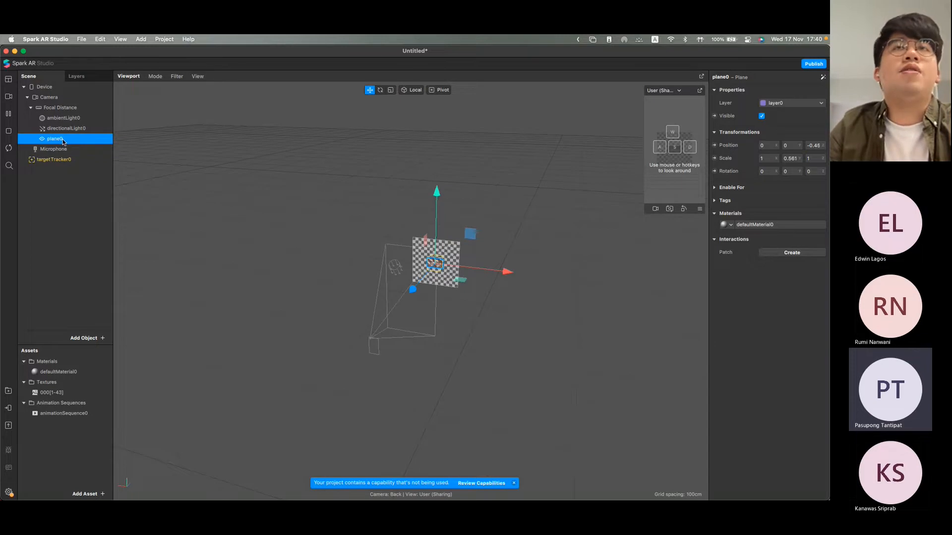
Step: Make plane0 a child of targetTracker0 and move it along Z to sit just in front of the tracker's surface
drag(65, 141, 77, 165)
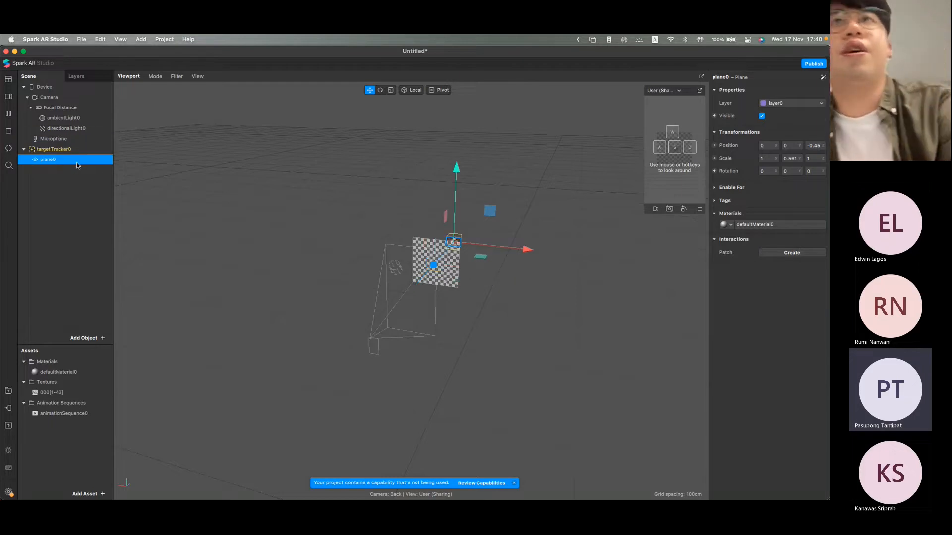
drag(437, 264, 414, 300)
alt+drag(487, 306, 367, 326)
drag(409, 293, 423, 294)
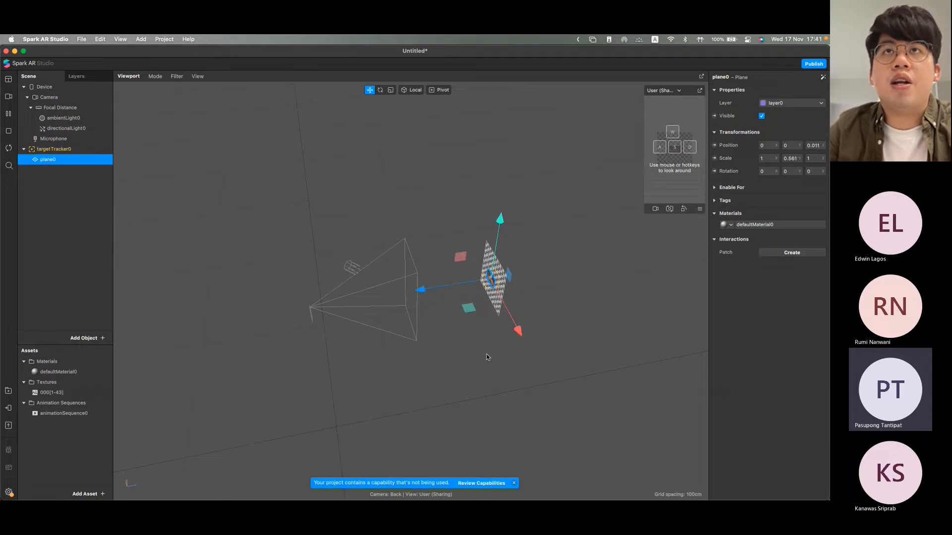
scroll(488, 357, down, 2)
scroll(488, 357, up, 6)
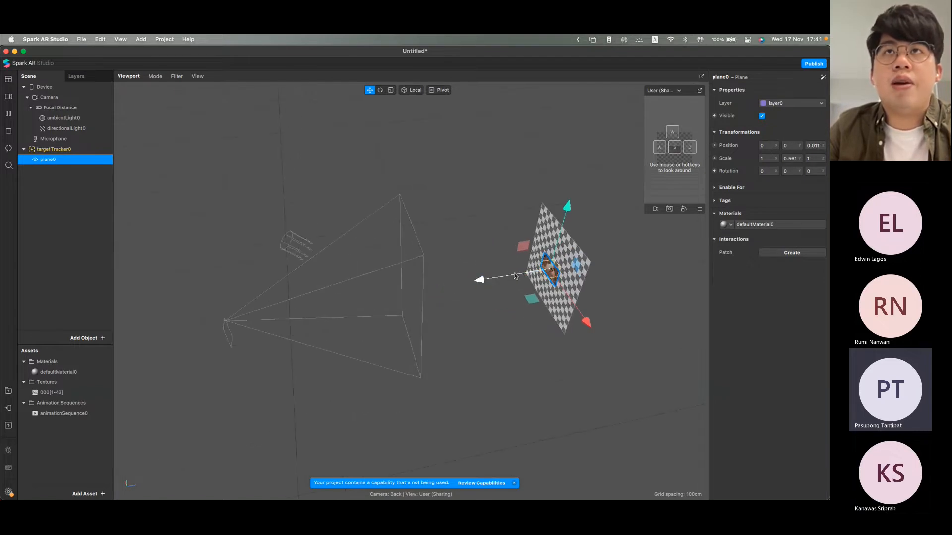
drag(517, 277, 520, 276)
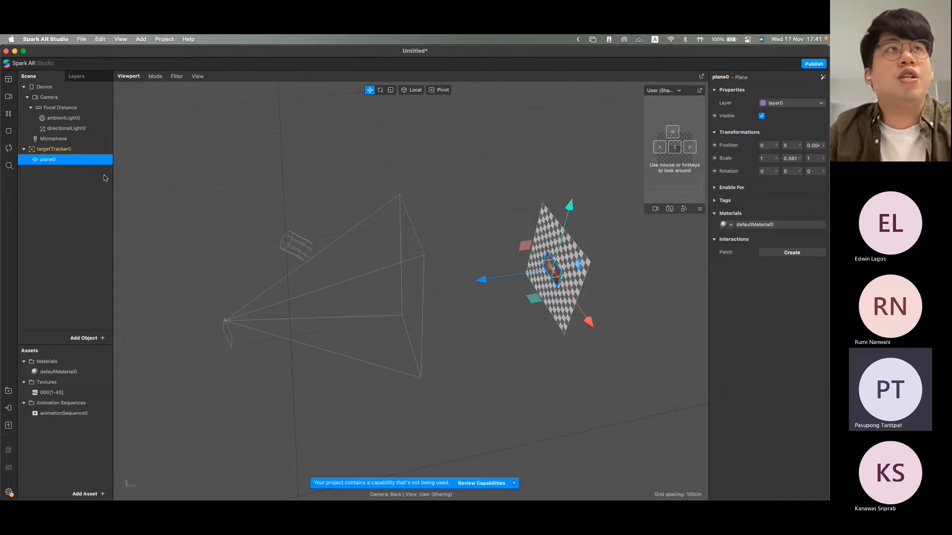
Step: Move targetTracker0 along the Z axis to about -0.97
click(74, 150)
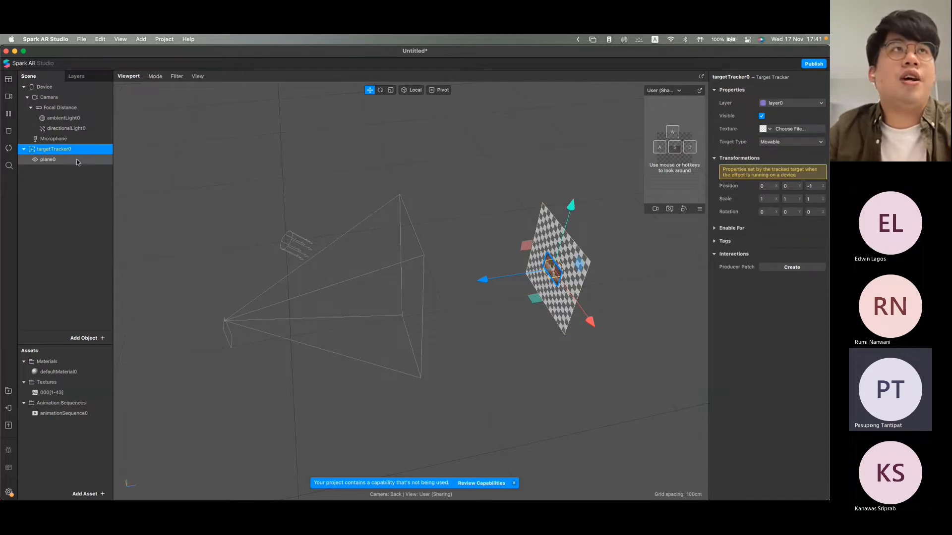
click(77, 162)
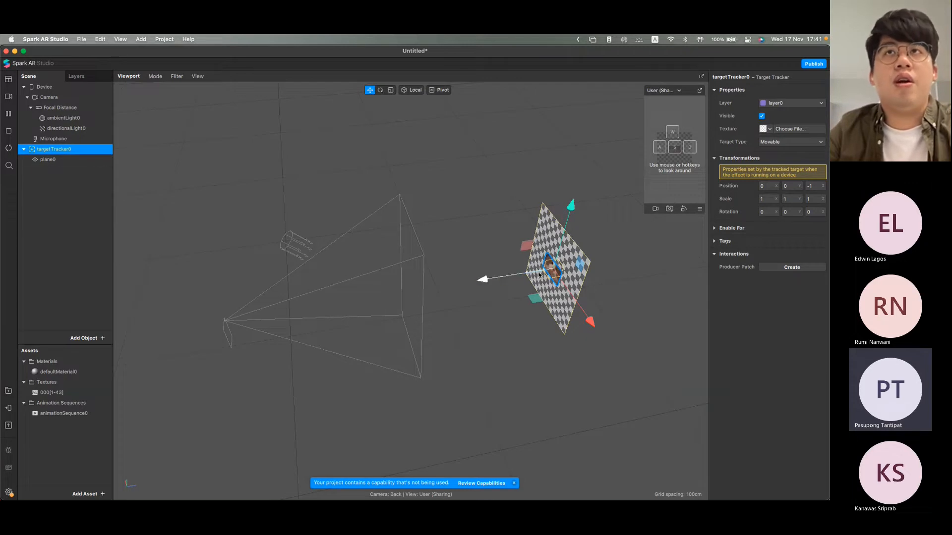
drag(530, 276, 524, 276)
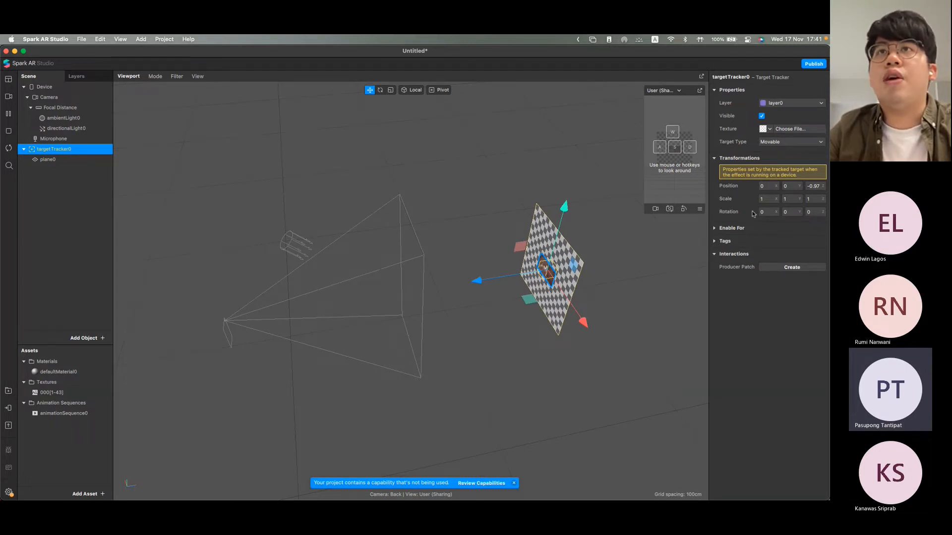
click(85, 159)
click(573, 278)
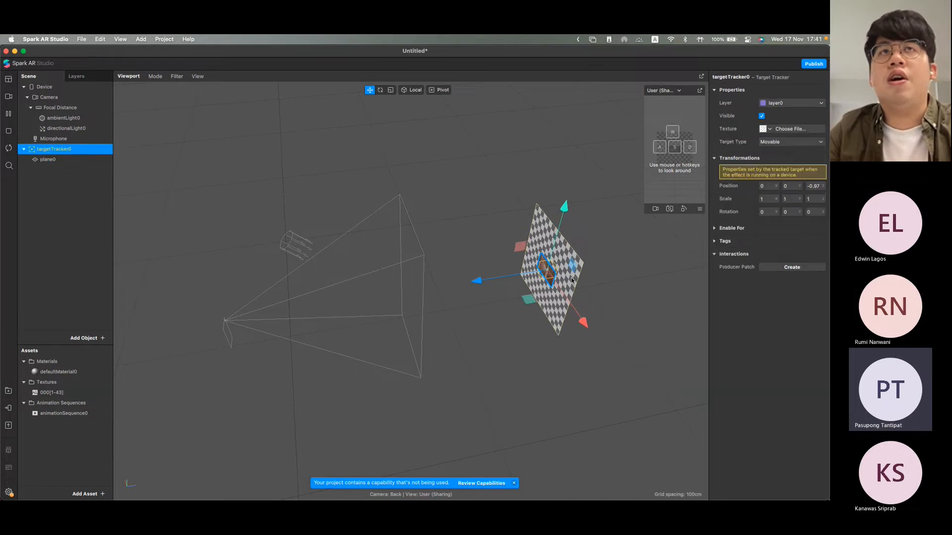
Step: Set plane0's X and Y scale to 2
click(64, 159)
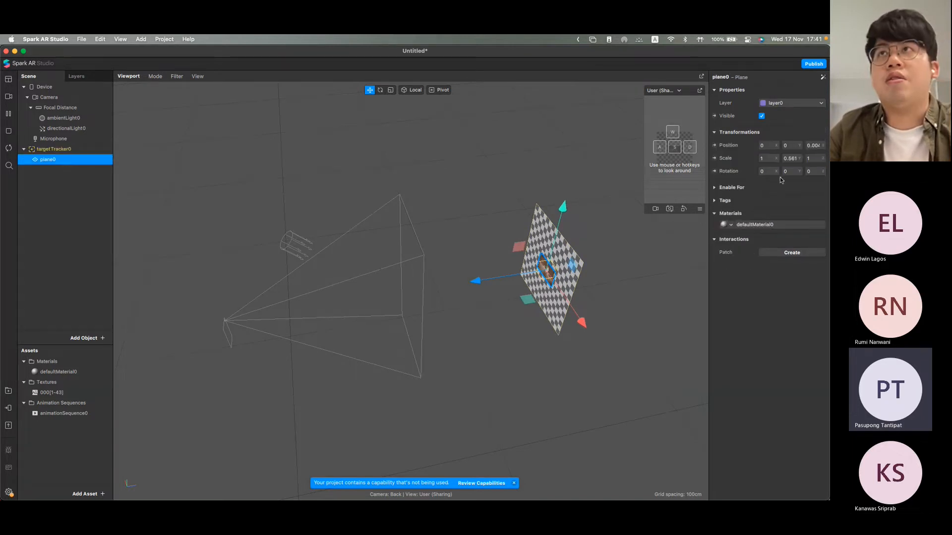
click(769, 158)
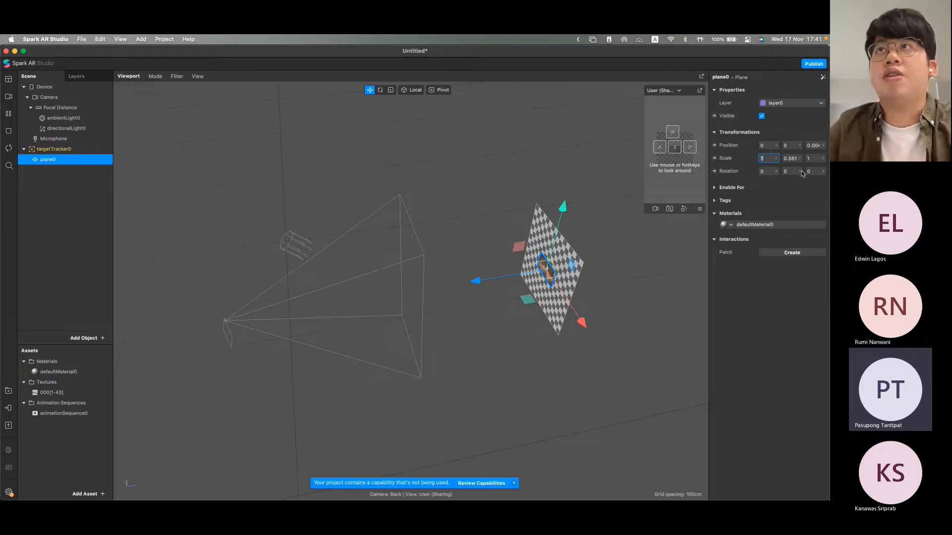
text(2)
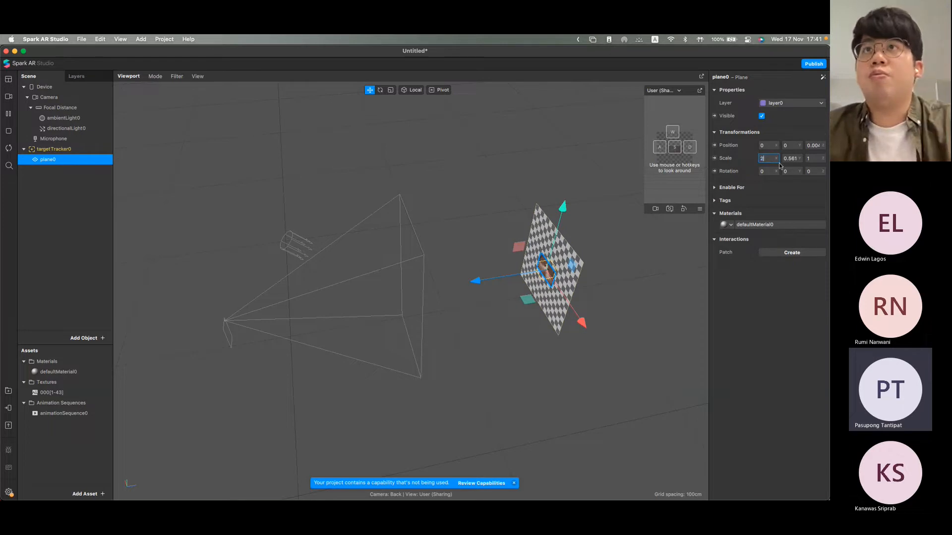
key(Tab)
text(2)
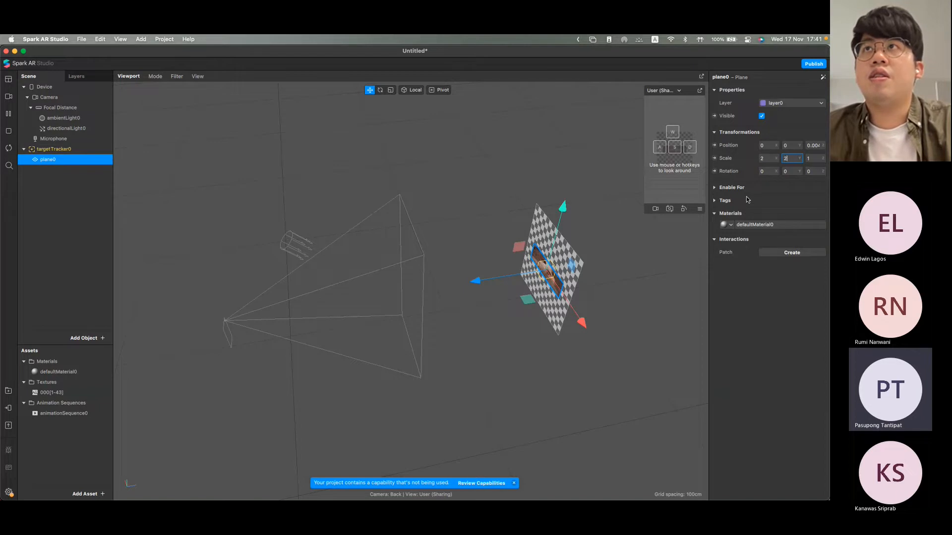
Step: Set plane0's X scale to 3 so the cat animation spans the tracker's width
click(768, 158)
text(3)
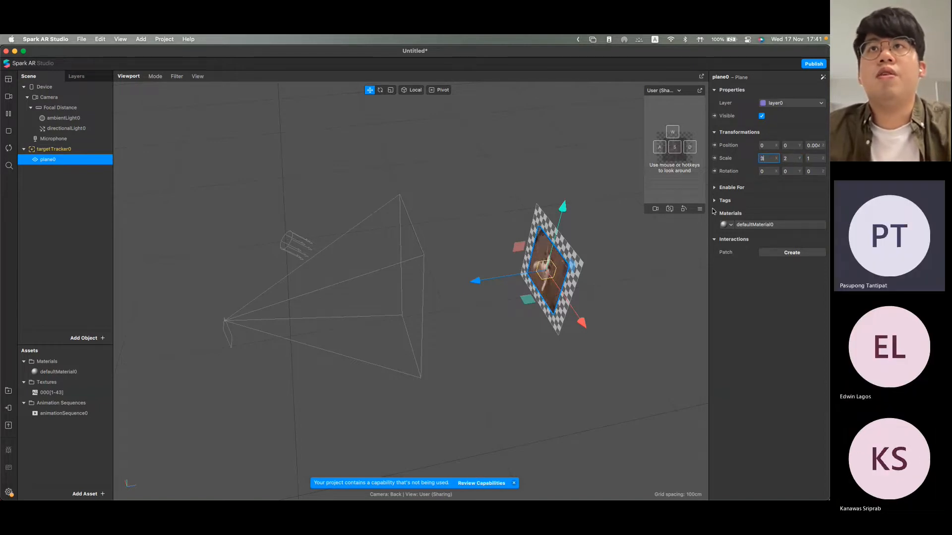
click(624, 257)
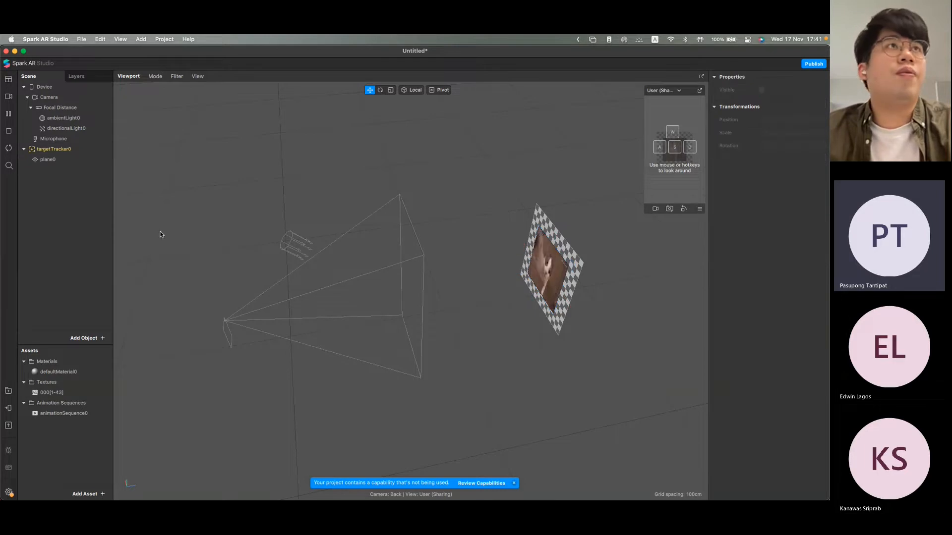
click(48, 159)
click(773, 159)
text(3)
key(Tab)
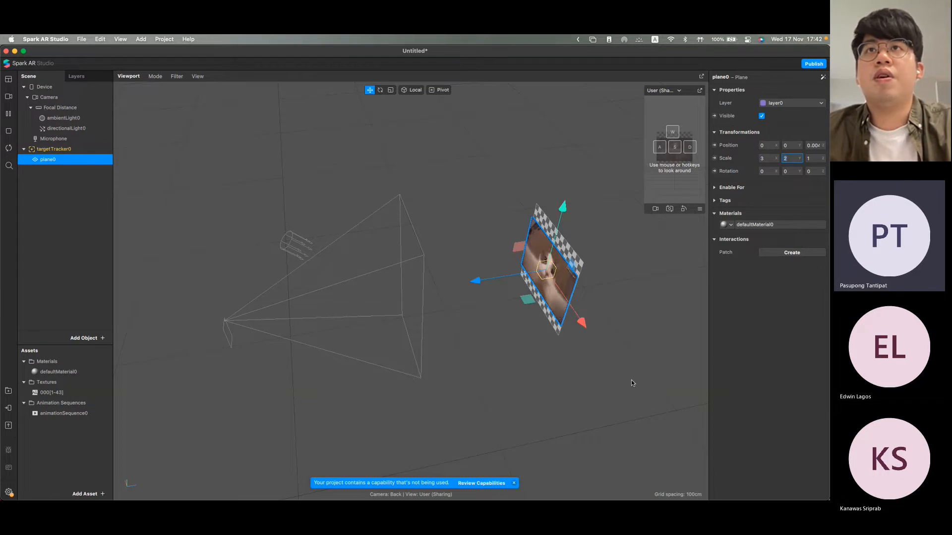
drag(633, 382, 730, 331)
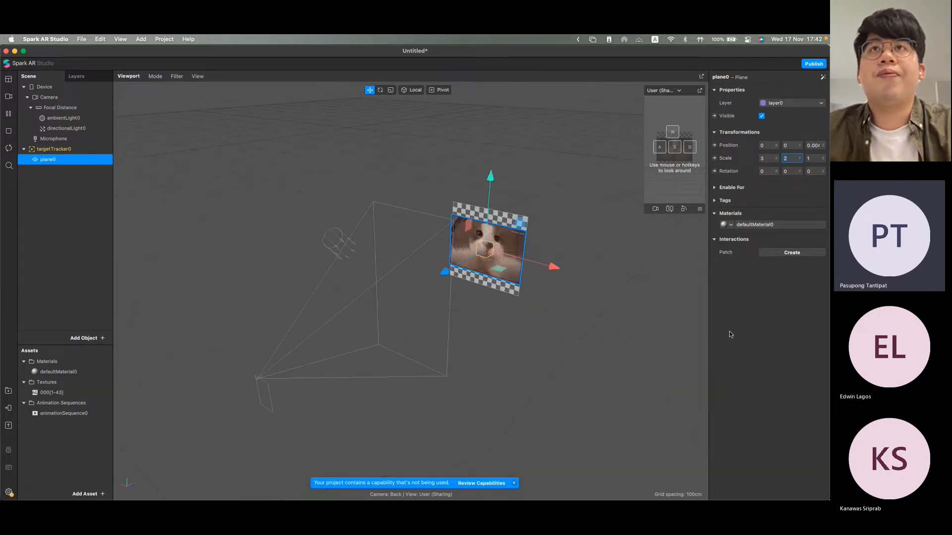
Step: Assign frame_00_delay-0.07s.png from the cats folder as the texture of targetTracker0
click(53, 149)
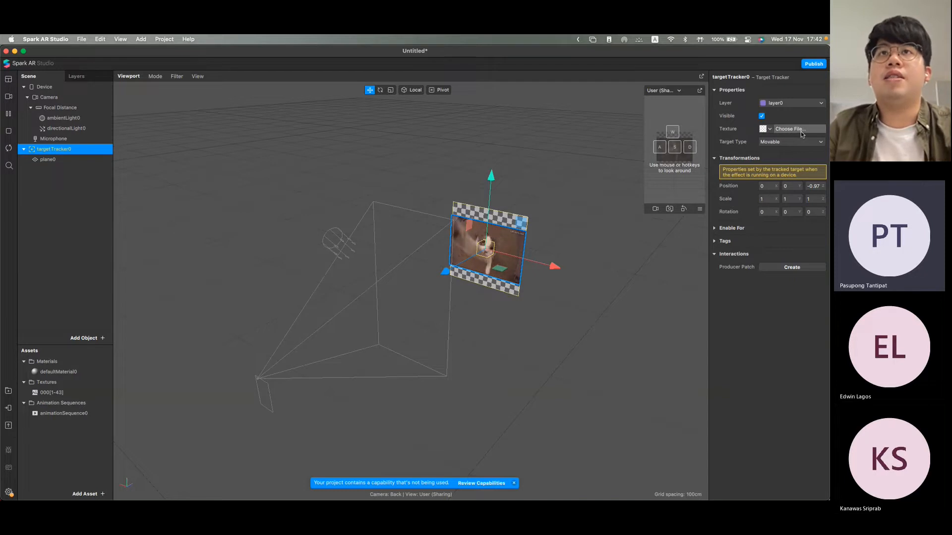
click(802, 134)
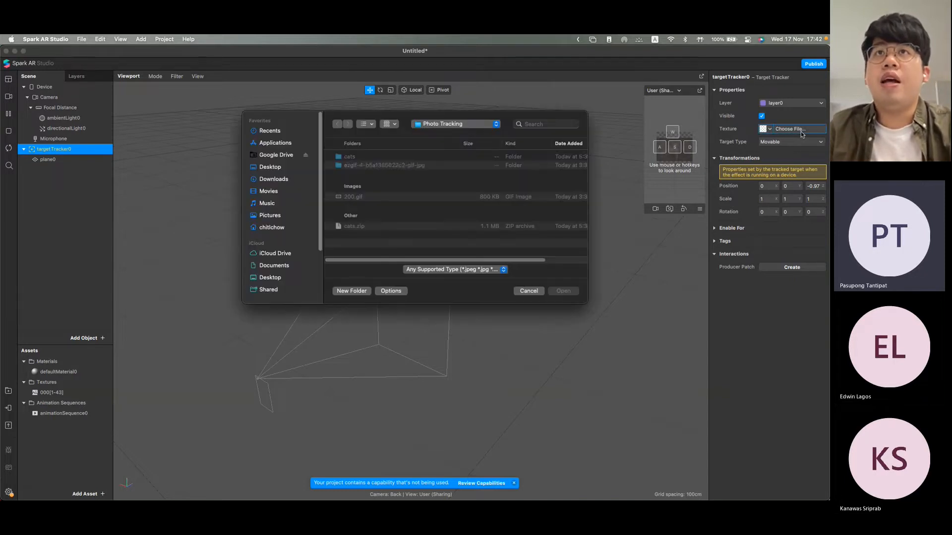
double_click(384, 160)
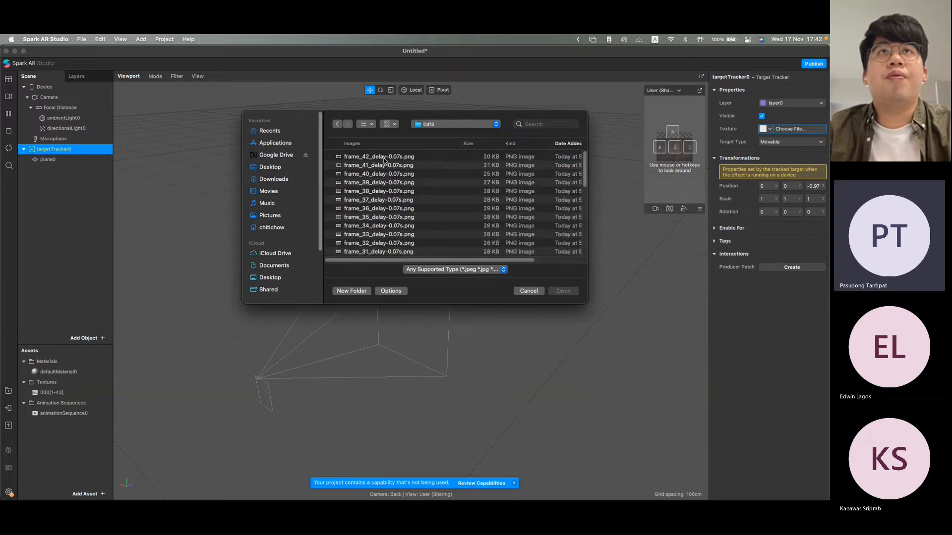
click(384, 158)
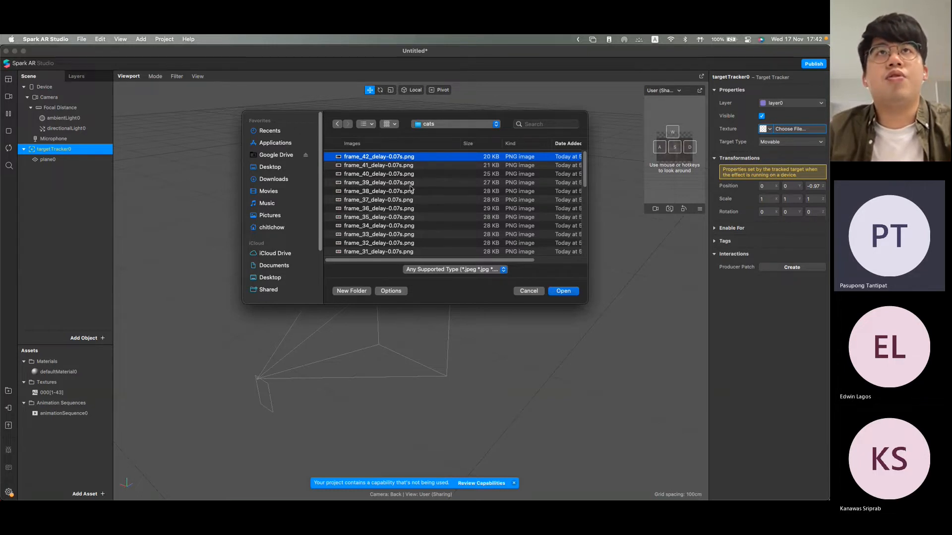
scroll(409, 198, down, 15)
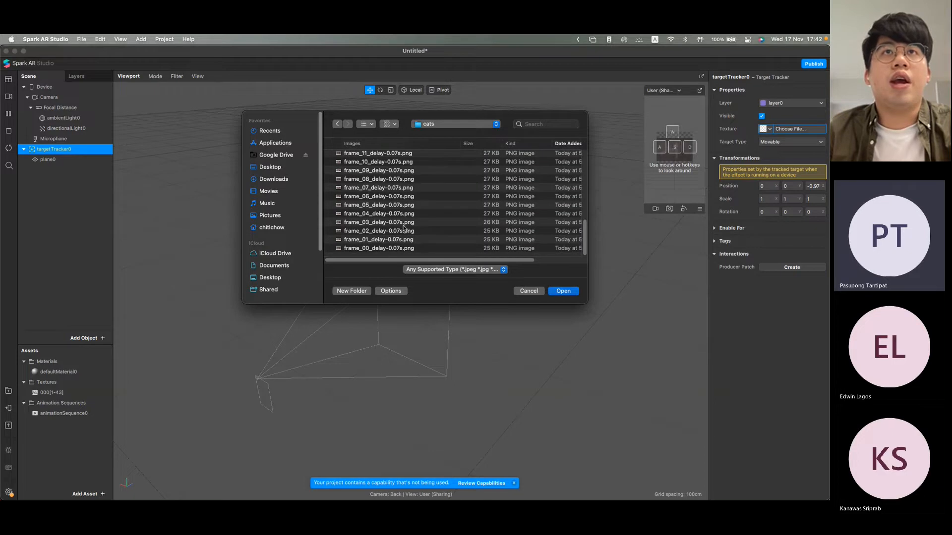
click(396, 249)
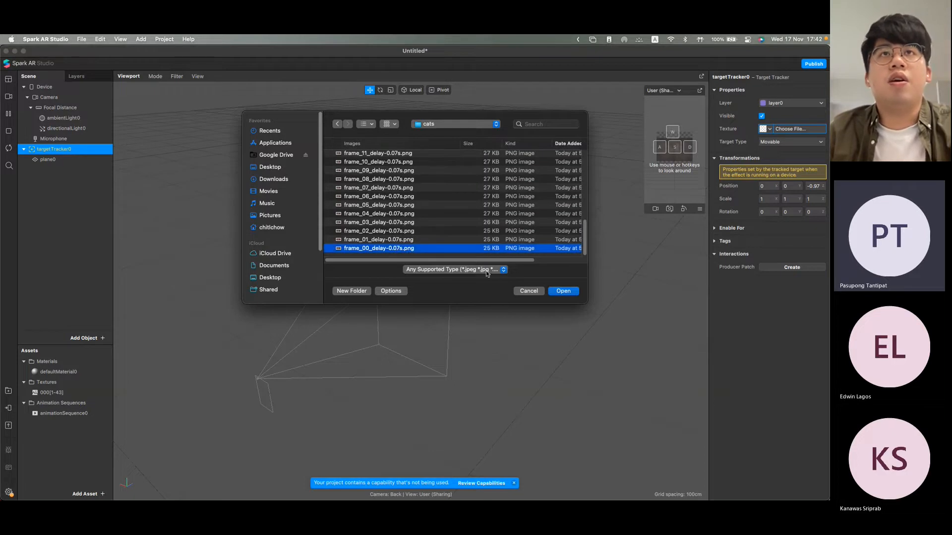
click(564, 291)
Step: Move targetTracker0 along Z to about -0.93 and reposition plane0 just in front of it
mouse_move(576, 339)
right_down()
mouse_move(499, 336)
mouse_move(317, 289)
mouse_move(504, 346)
mouse_move(658, 328)
mouse_move(583, 338)
right_up()
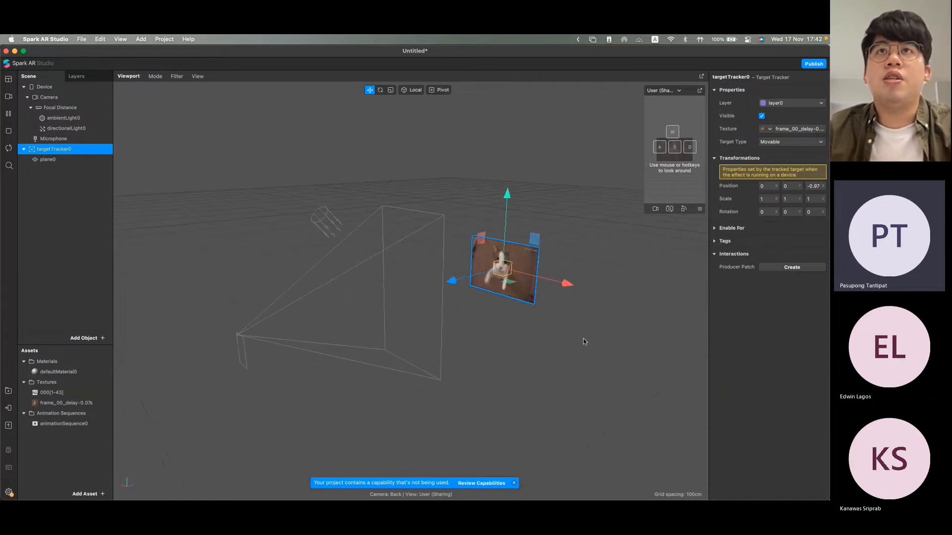
drag(452, 283, 459, 282)
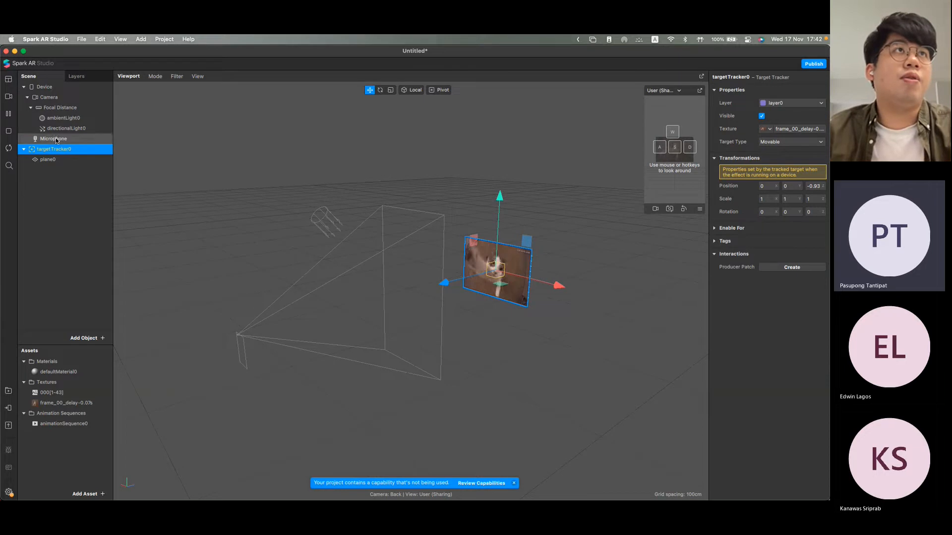
click(54, 159)
drag(447, 286, 446, 290)
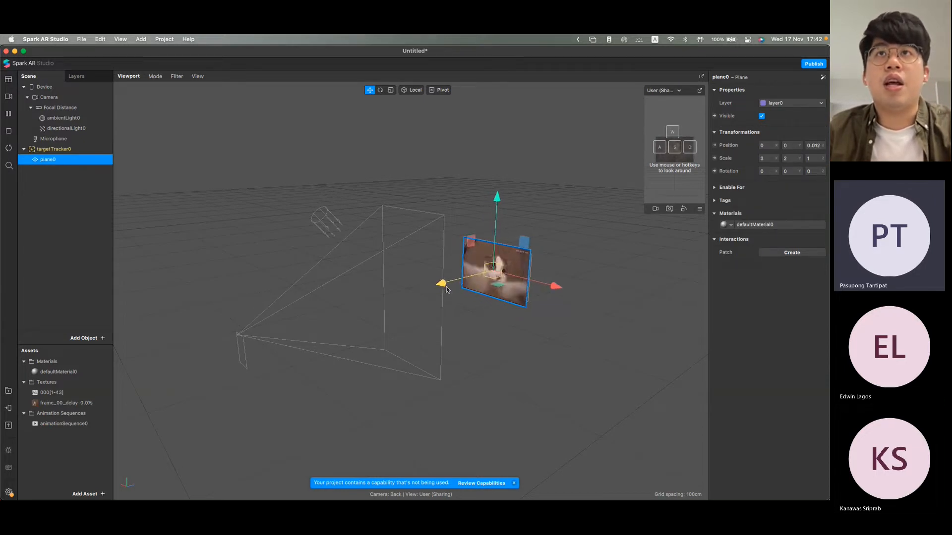
drag(536, 350, 418, 323)
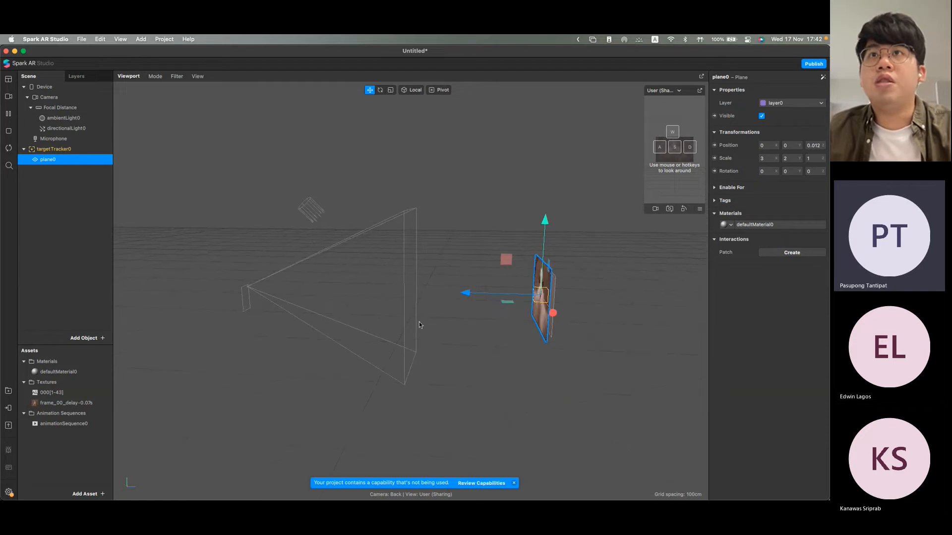
drag(465, 293, 471, 294)
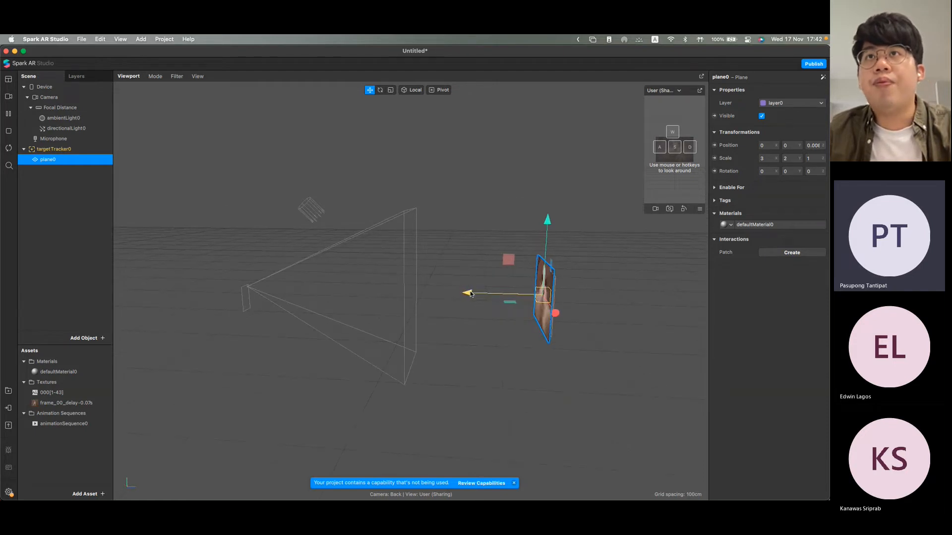
click(520, 375)
scroll(520, 376, down, 1)
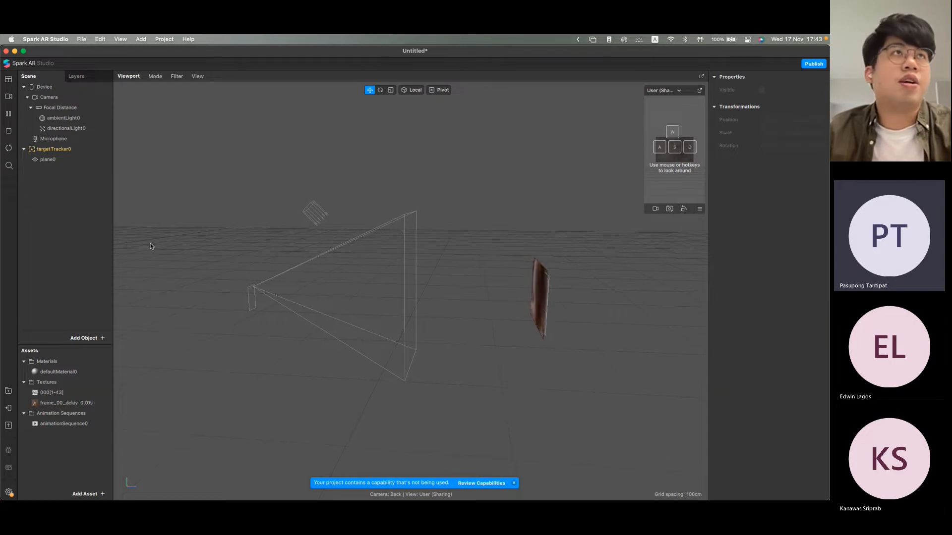
Step: Nudge plane0 slightly forward along Z, away from targetTracker0's surface, and clear the selection
click(72, 160)
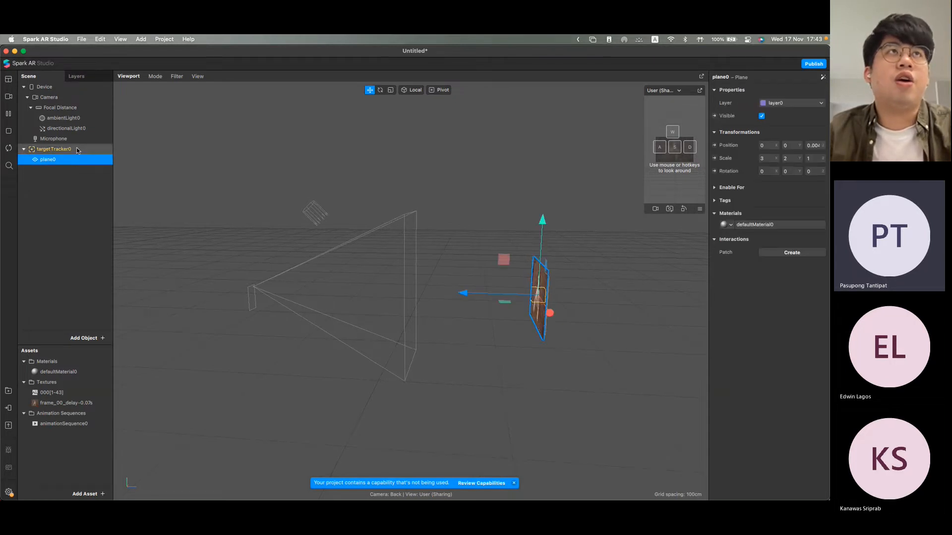
click(78, 149)
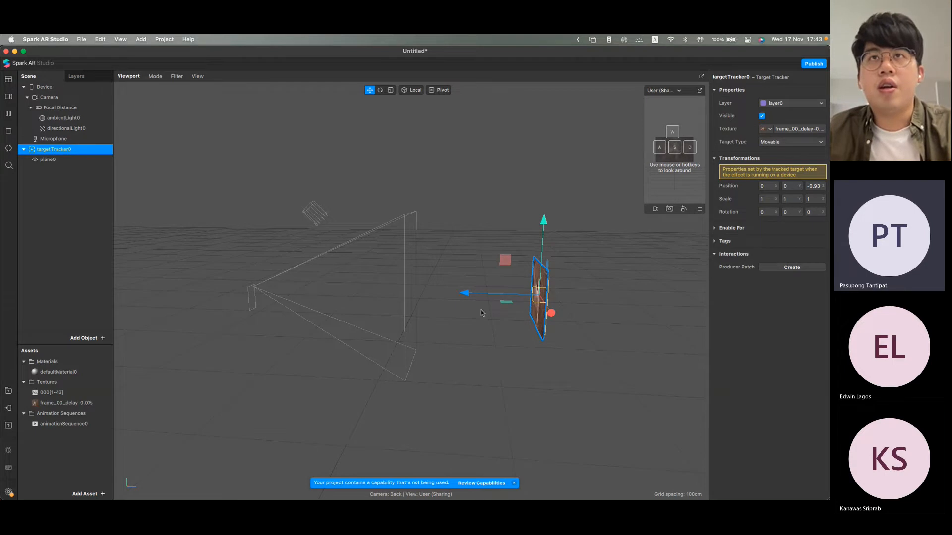
click(87, 160)
mouse_move(464, 296)
mouse_down()
mouse_move(434, 295)
mouse_move(463, 298)
mouse_up()
click(525, 389)
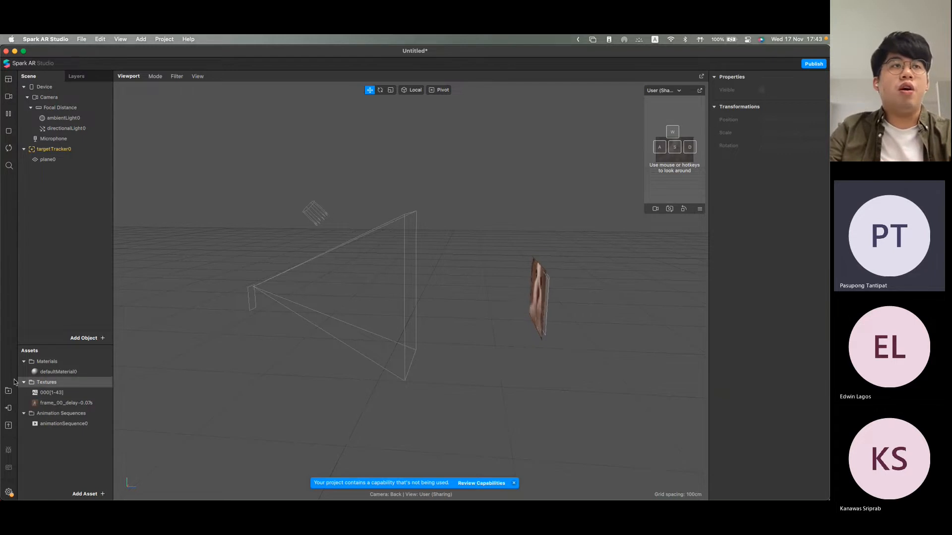
Step: Open the device test options and add a Sharing Experience to the project, keeping Instagram camera and Facebook enabled
click(9, 409)
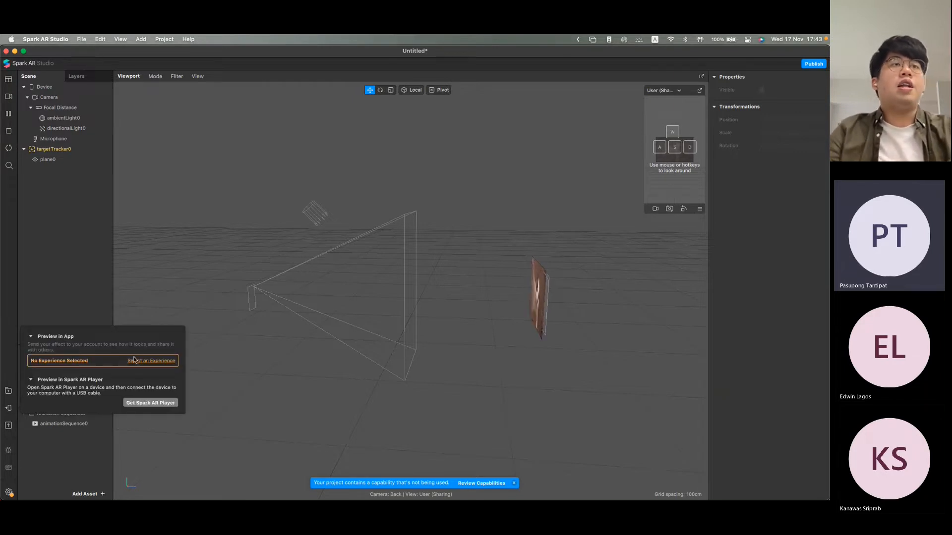
click(161, 362)
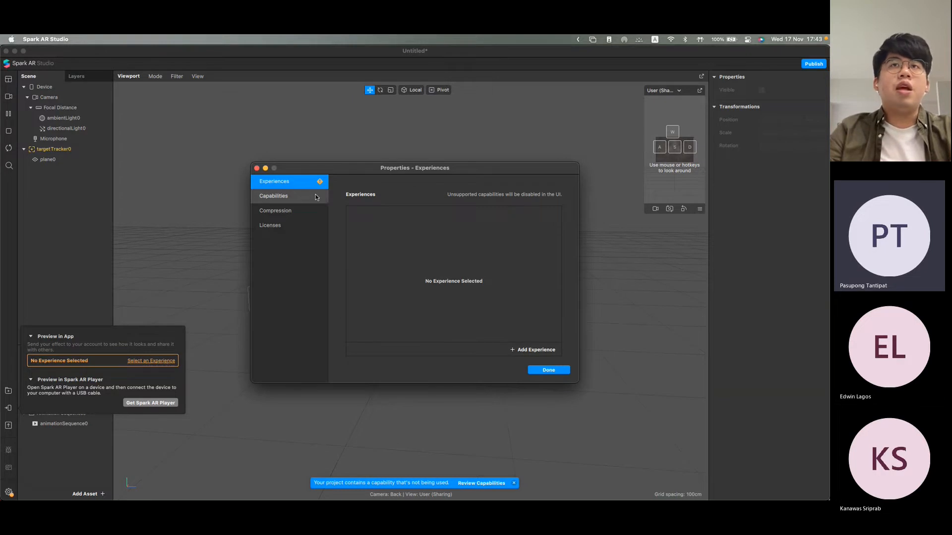
click(539, 350)
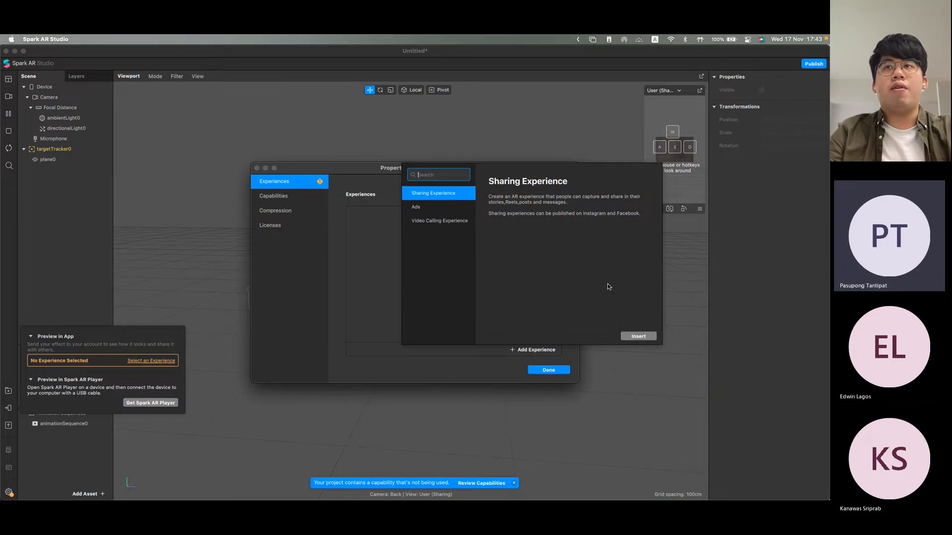
click(639, 337)
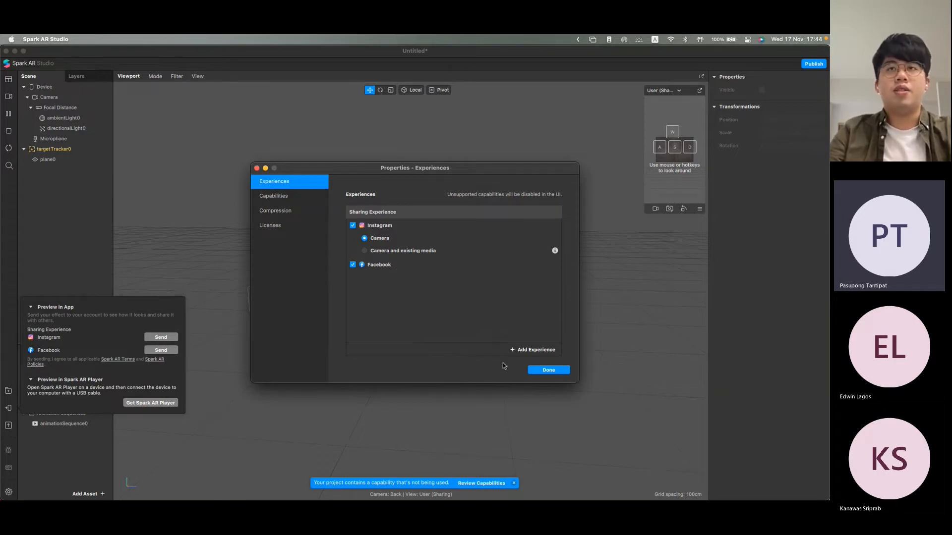
click(548, 370)
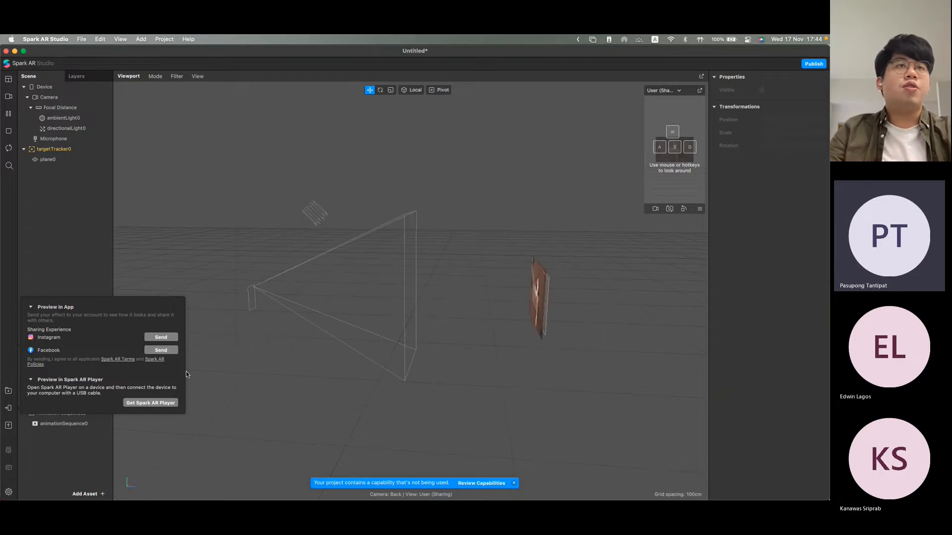
Step: Send the effect to Instagram for preview and to Spark AR Player on the connected iPhone
click(165, 339)
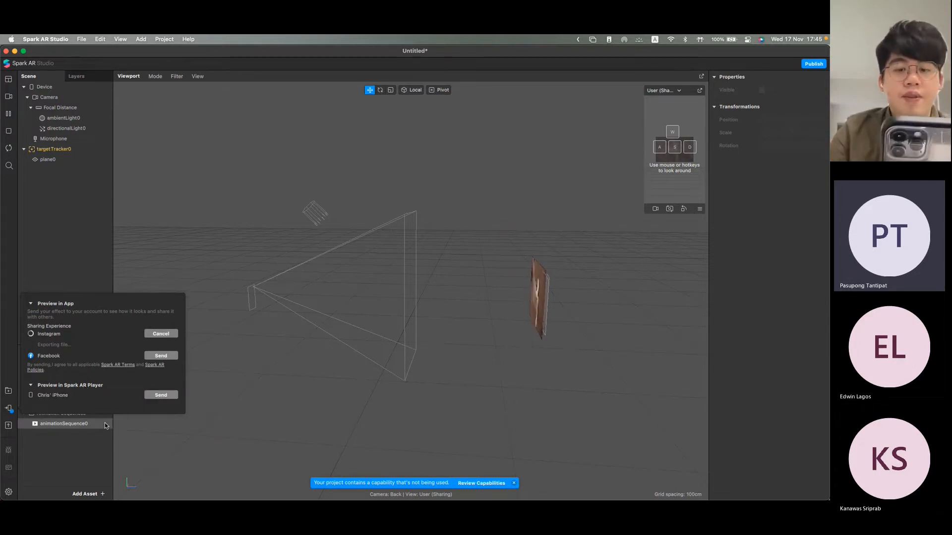
click(158, 395)
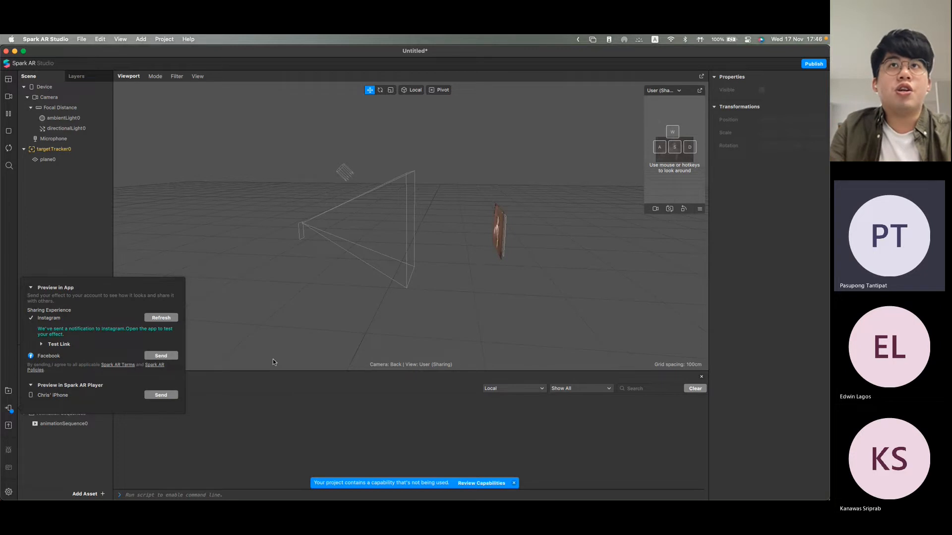
Step: Switch to the workshop presentation in PowerPoint and show the Wrap-up slide, slide 14
key(ctrl+Up)
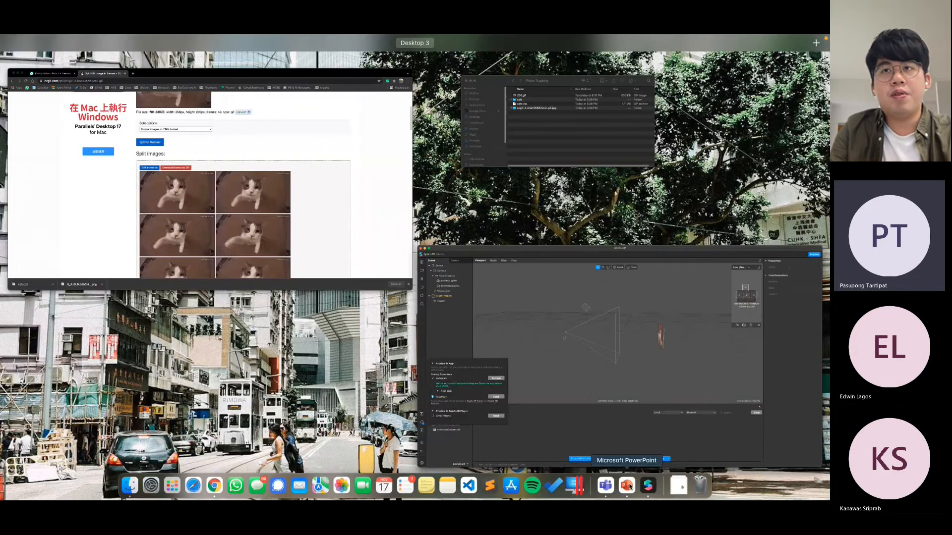
click(630, 485)
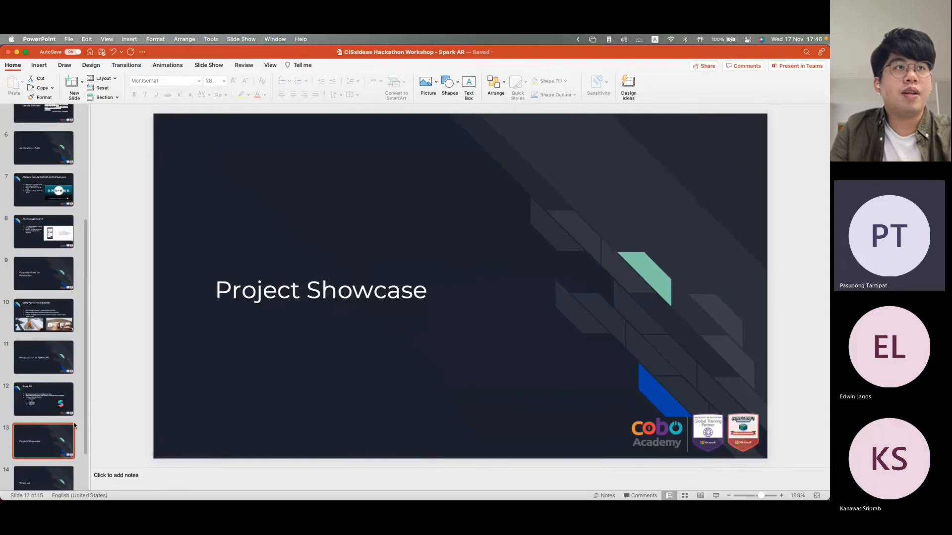
scroll(55, 434, down, 2)
click(55, 429)
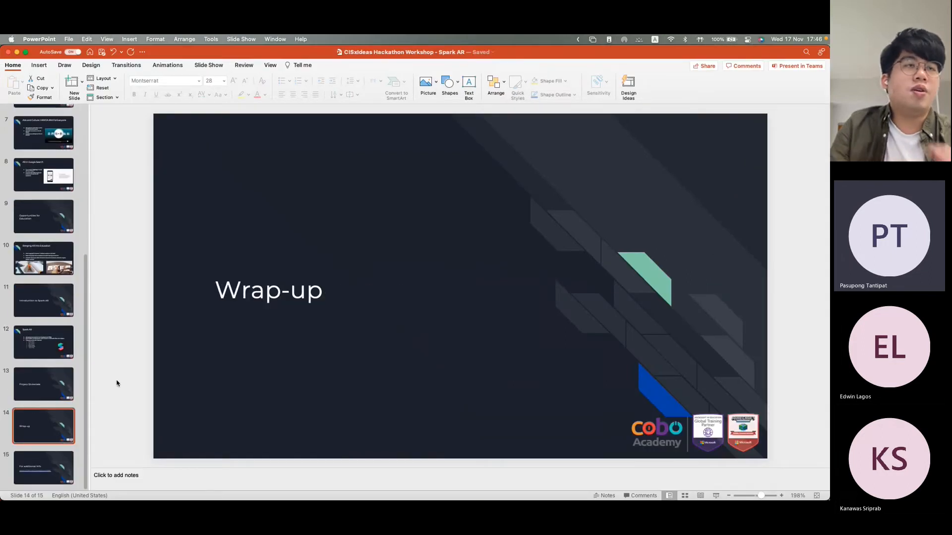